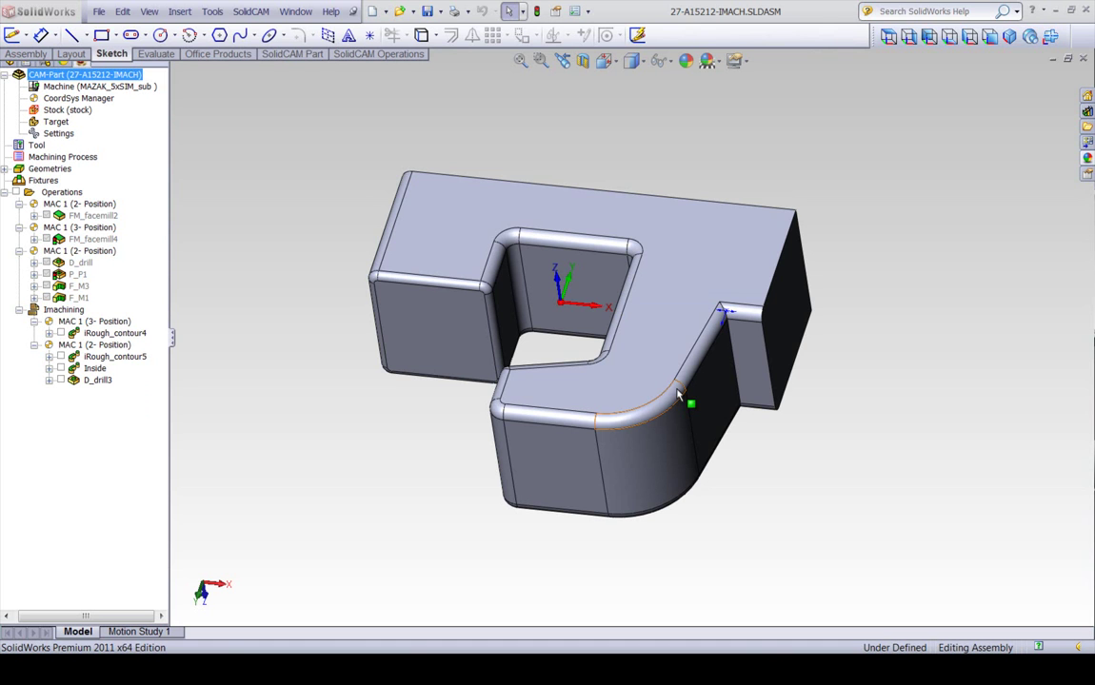
# - Select 4340-38-42HRC as the iMachining material in the CAM-Part data and review the Mazak_Iscar machine parameters in the iMachining database
pyautogui.rightClick(92, 75)
pyautogui.click(114, 80)
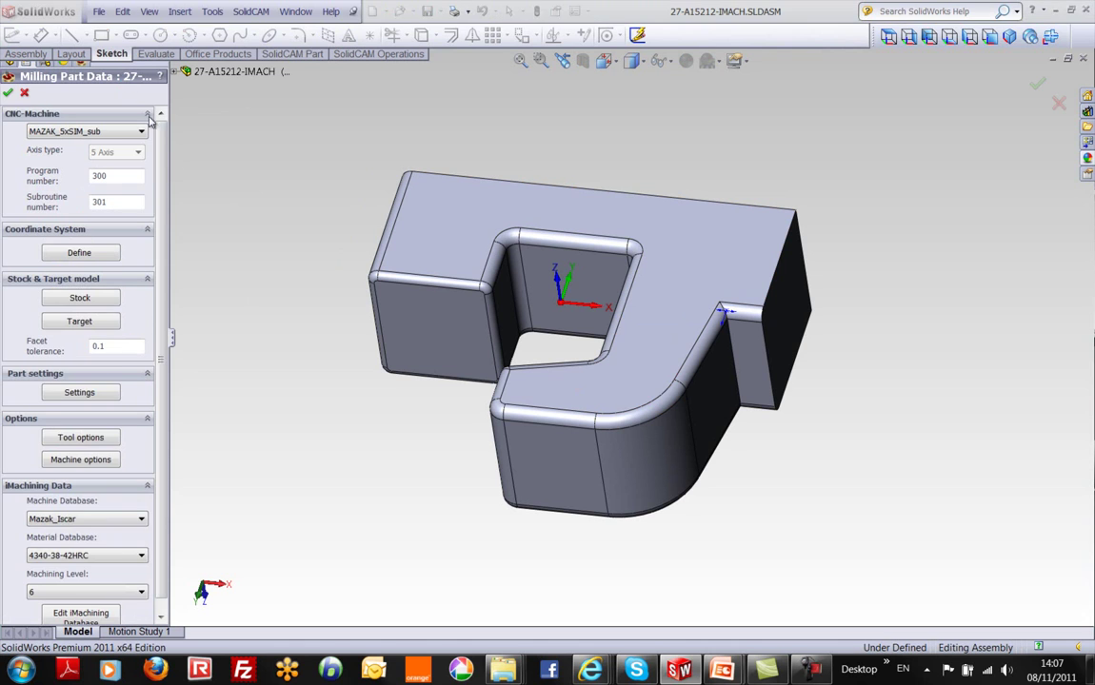
pyautogui.scroll(-1, 165, 175)
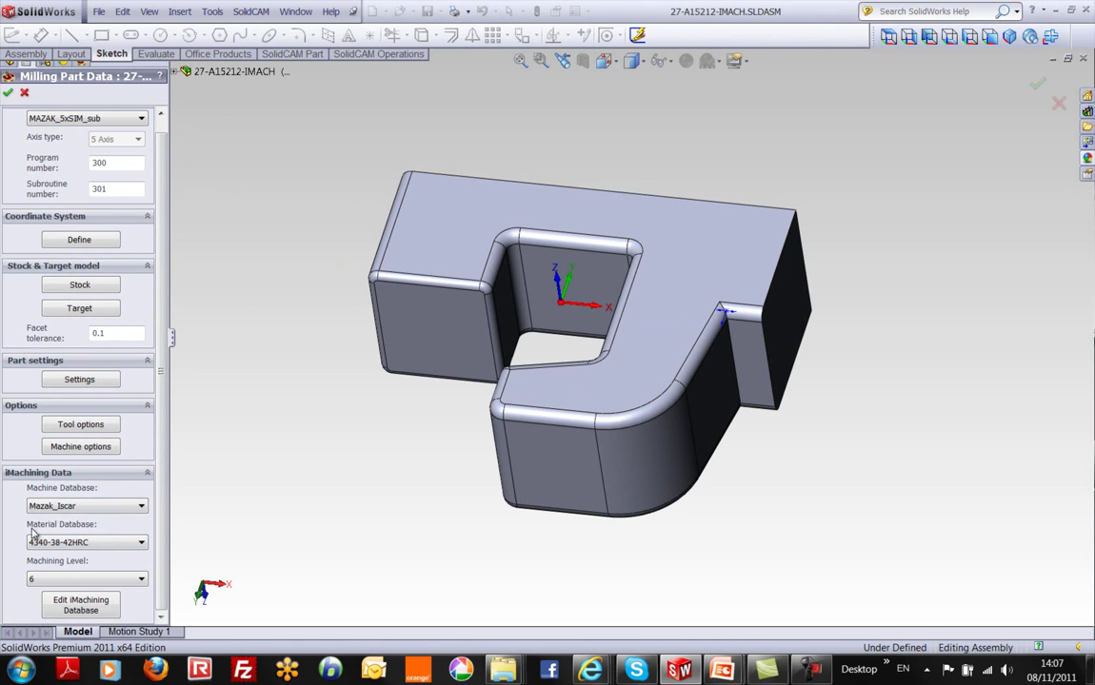
pyautogui.click(140, 543)
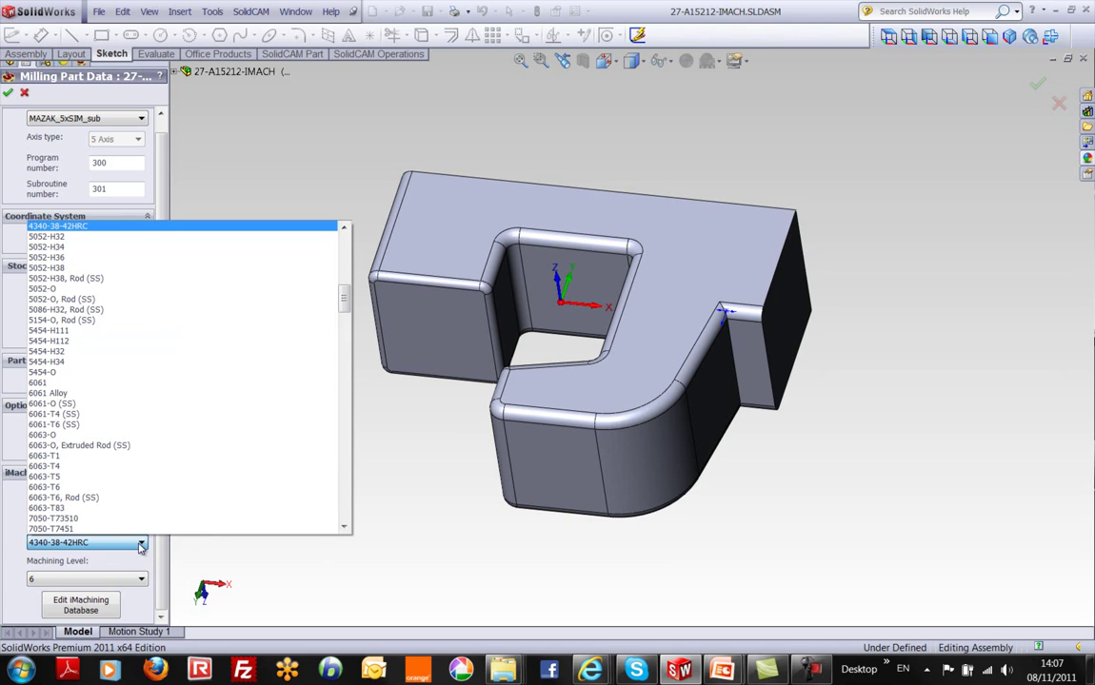
pyautogui.click(42, 229)
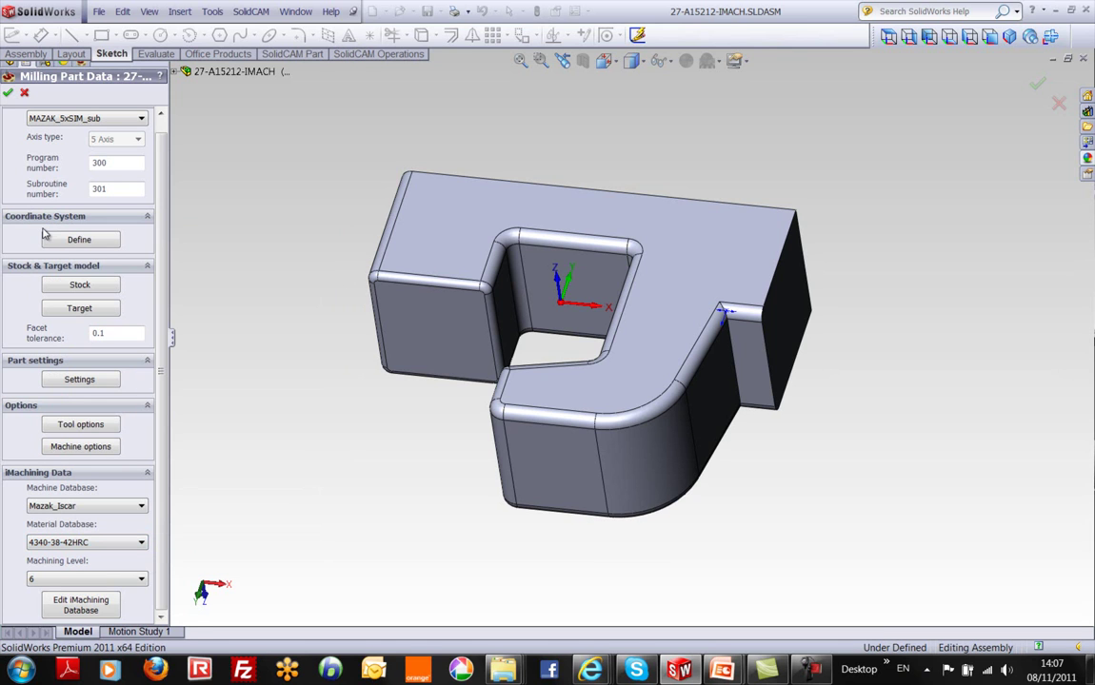
pyautogui.click(80, 607)
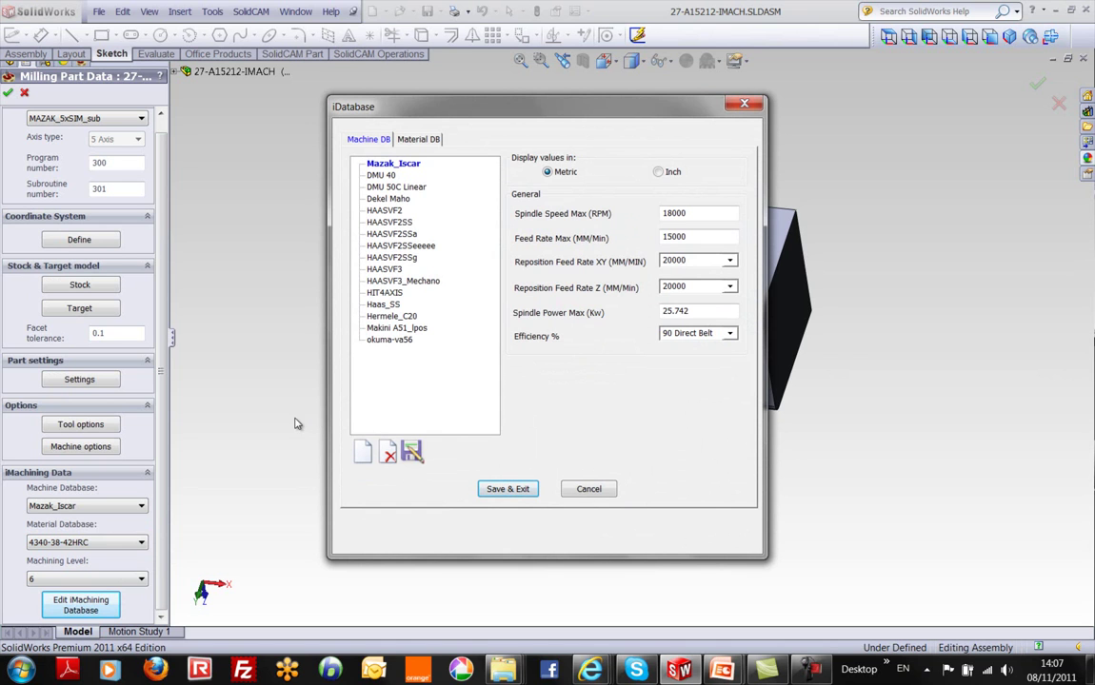
pyautogui.moveTo(688, 214); pyautogui.dragTo(659, 237)
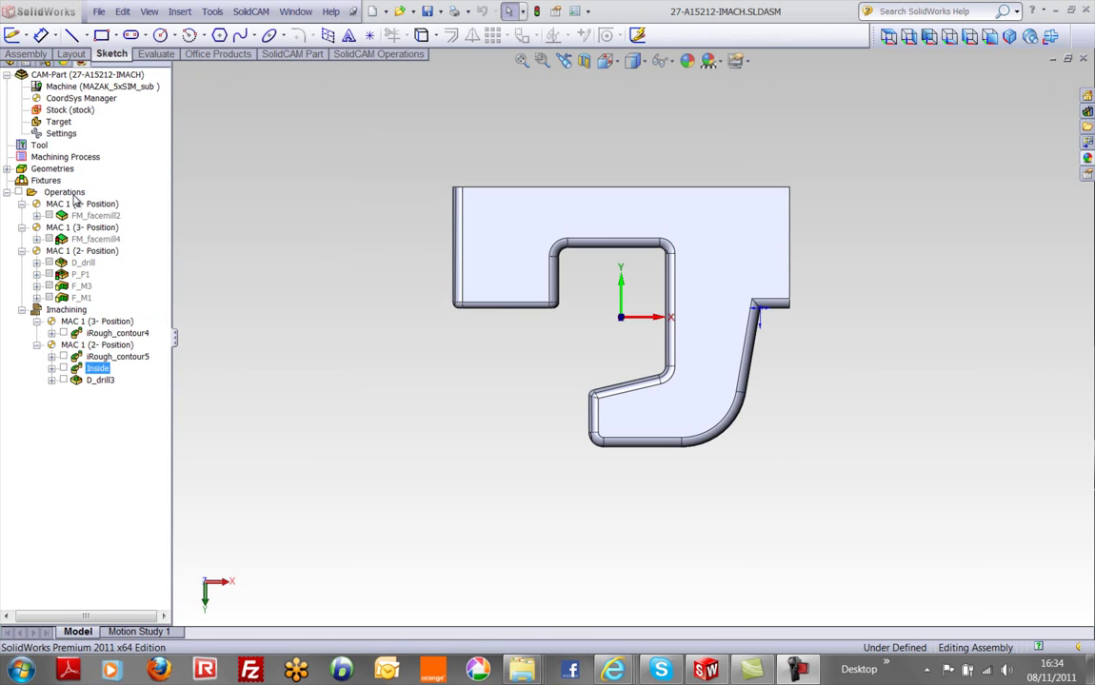
pyautogui.rightClick(75, 193)
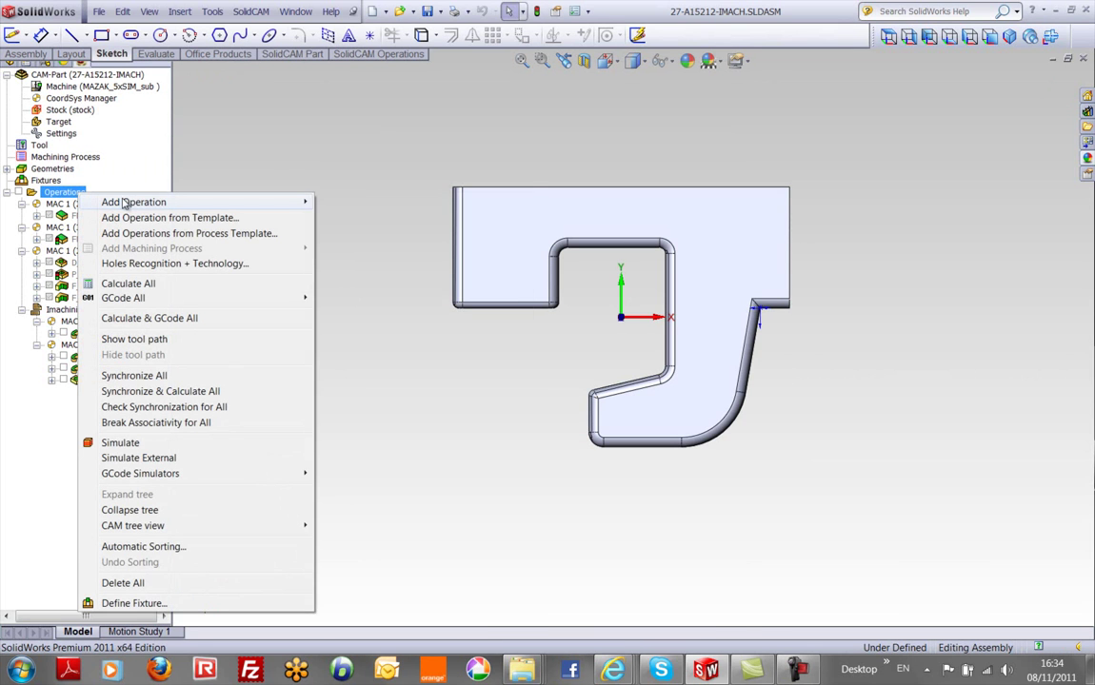
pyautogui.moveTo(134, 201)
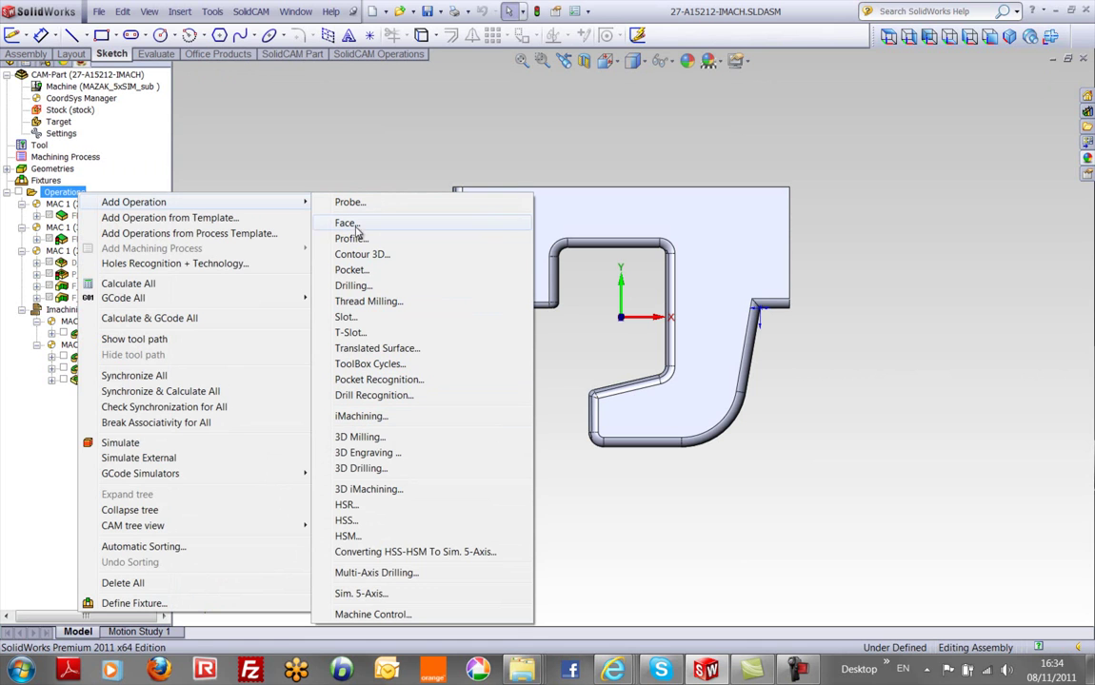
pyautogui.click(587, 555)
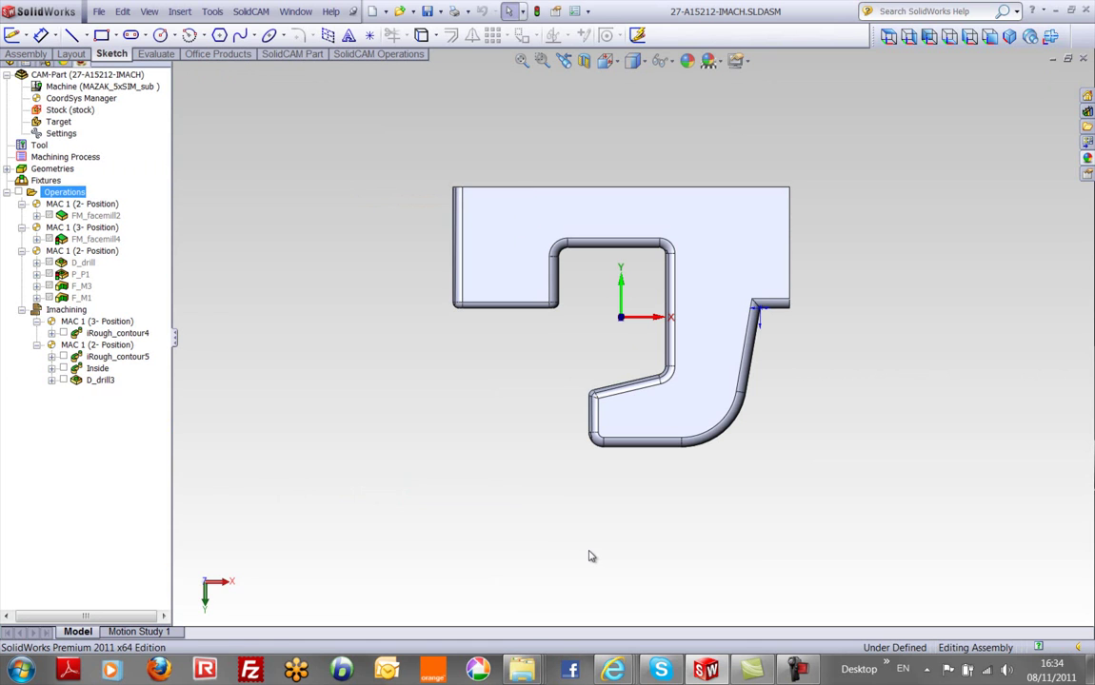
# - Open the Inside iRough operation and inspect its contour geometry on the model in the top view
pyautogui.click(96, 368)
pyautogui.doubleClick(96, 369)
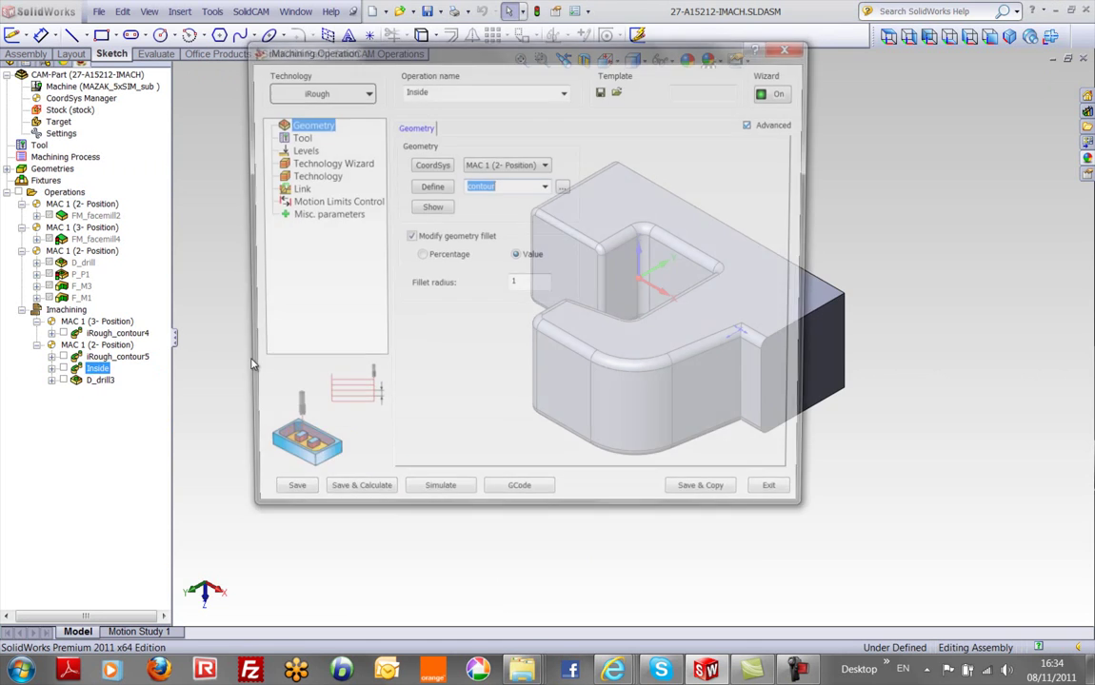
pyautogui.click(429, 208)
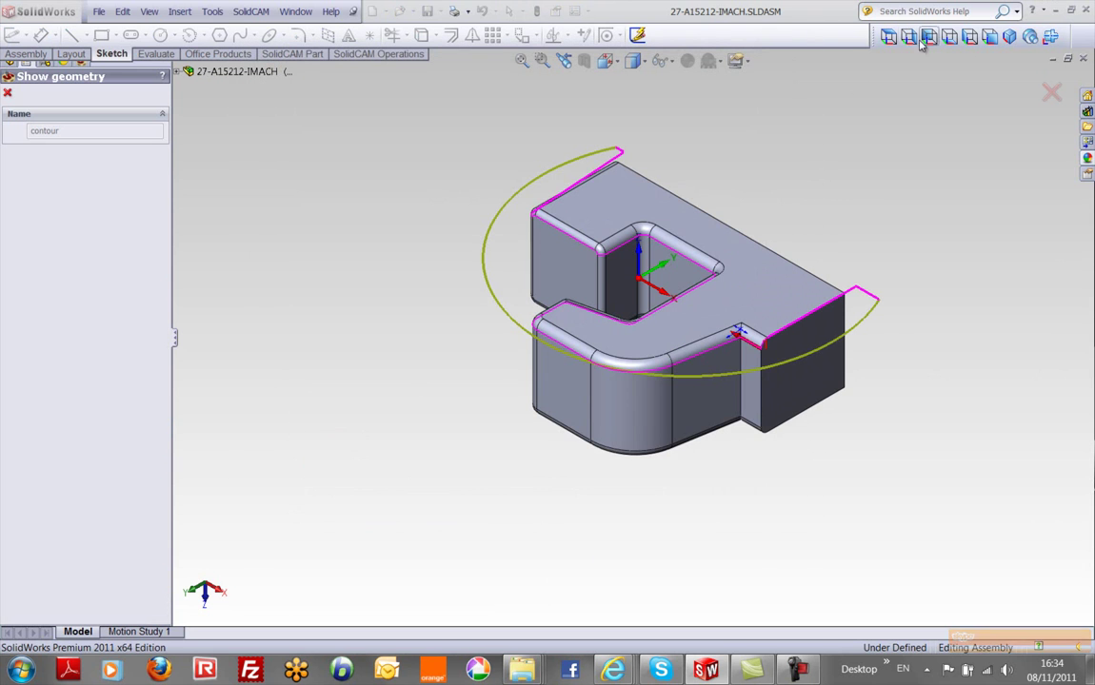
pyautogui.click(889, 36)
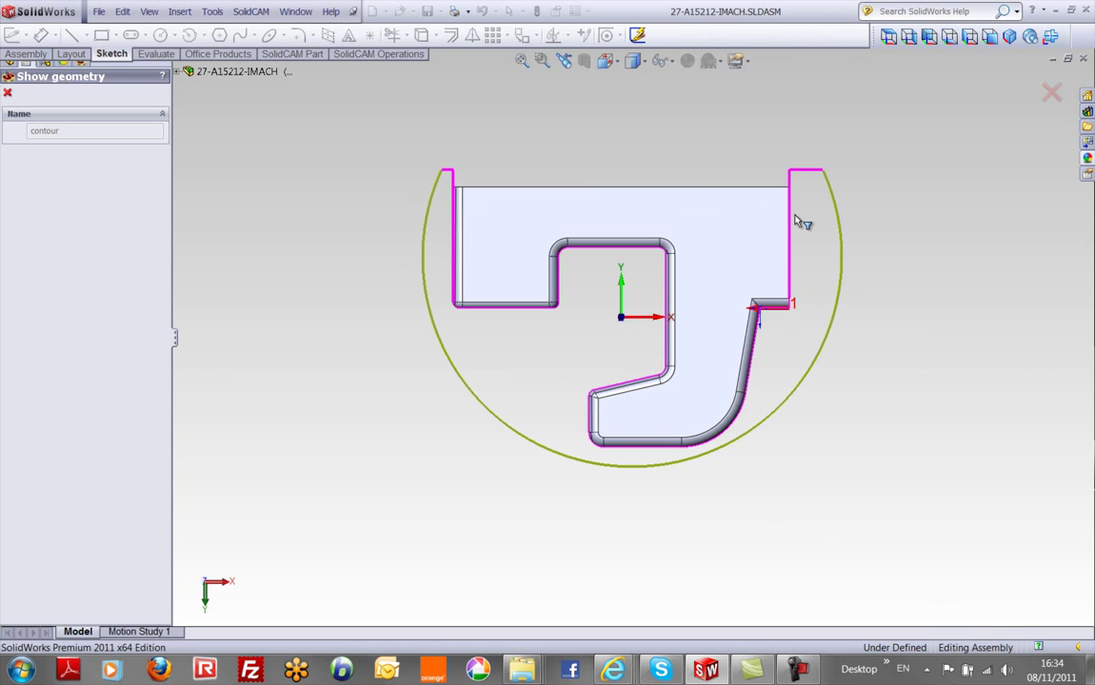
pyautogui.click(747, 367)
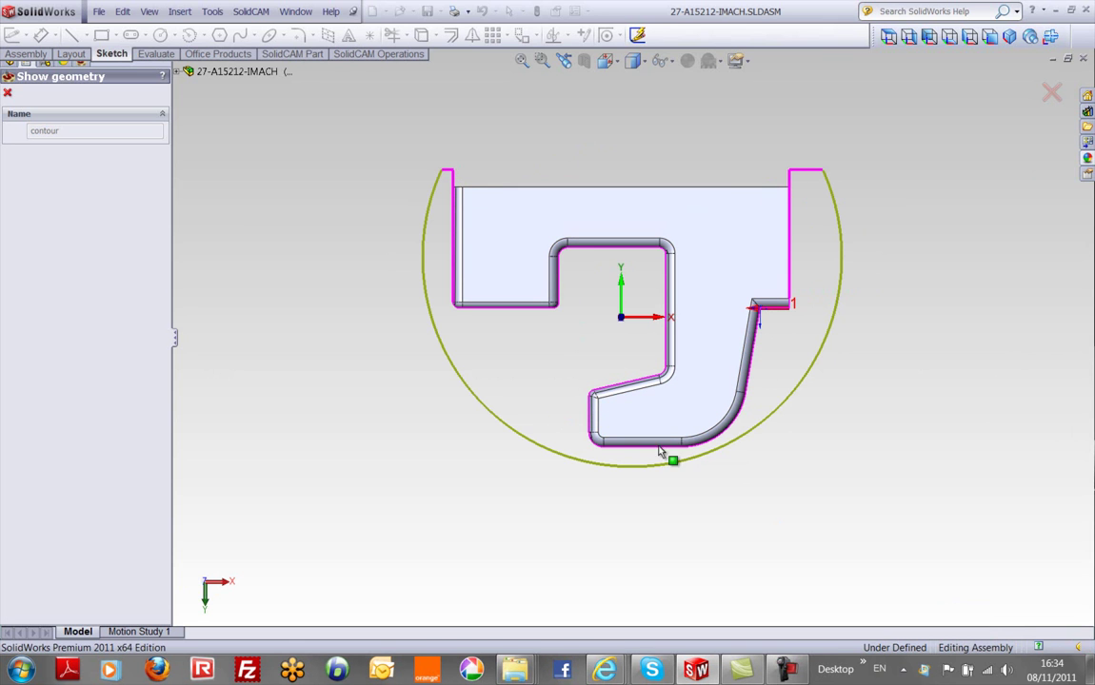
pyautogui.click(7, 93)
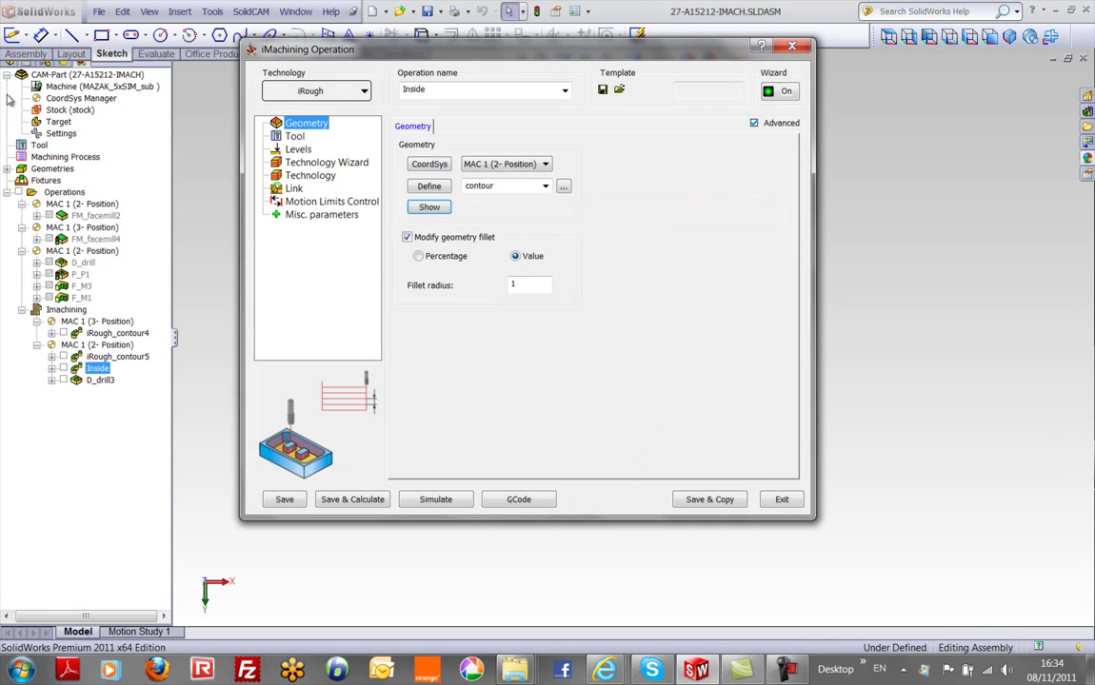
# - Review the tool dimensions and flute number of the Inside operation's end mill, leaving the tool selection as it is
pyautogui.click(294, 138)
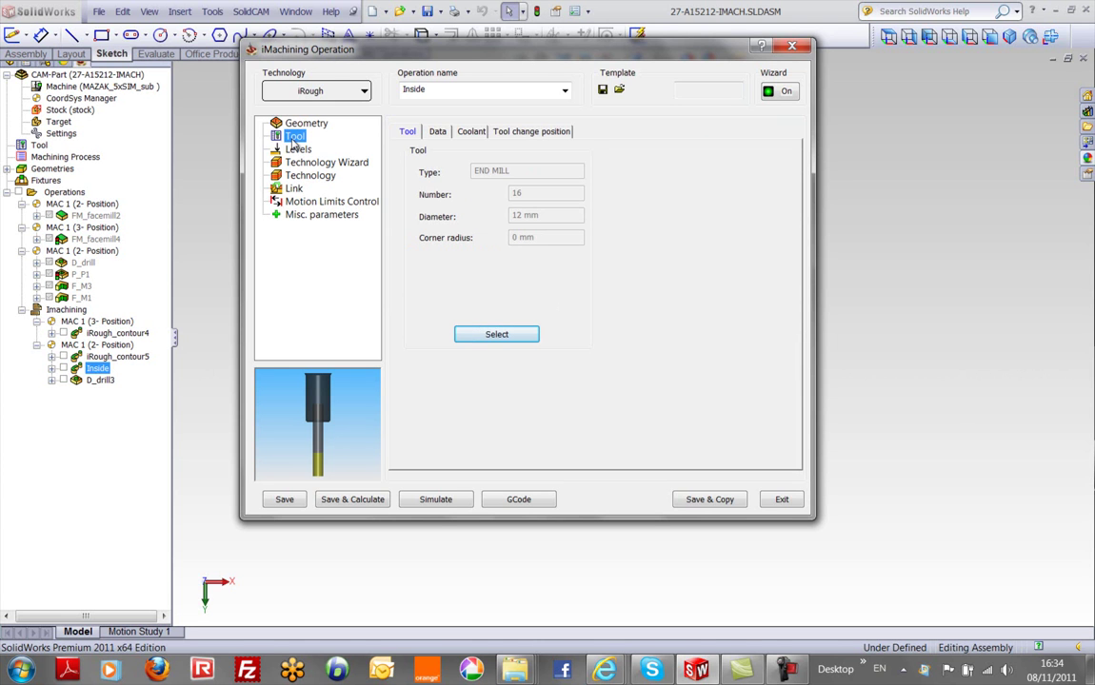
pyautogui.click(490, 338)
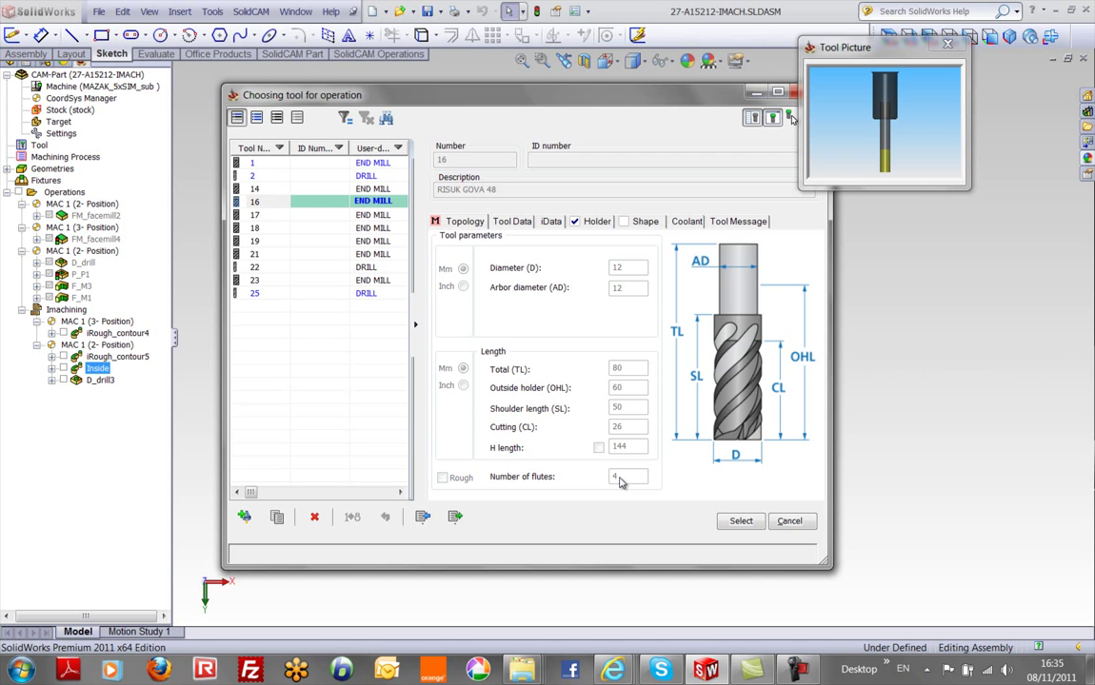
pyautogui.click(791, 523)
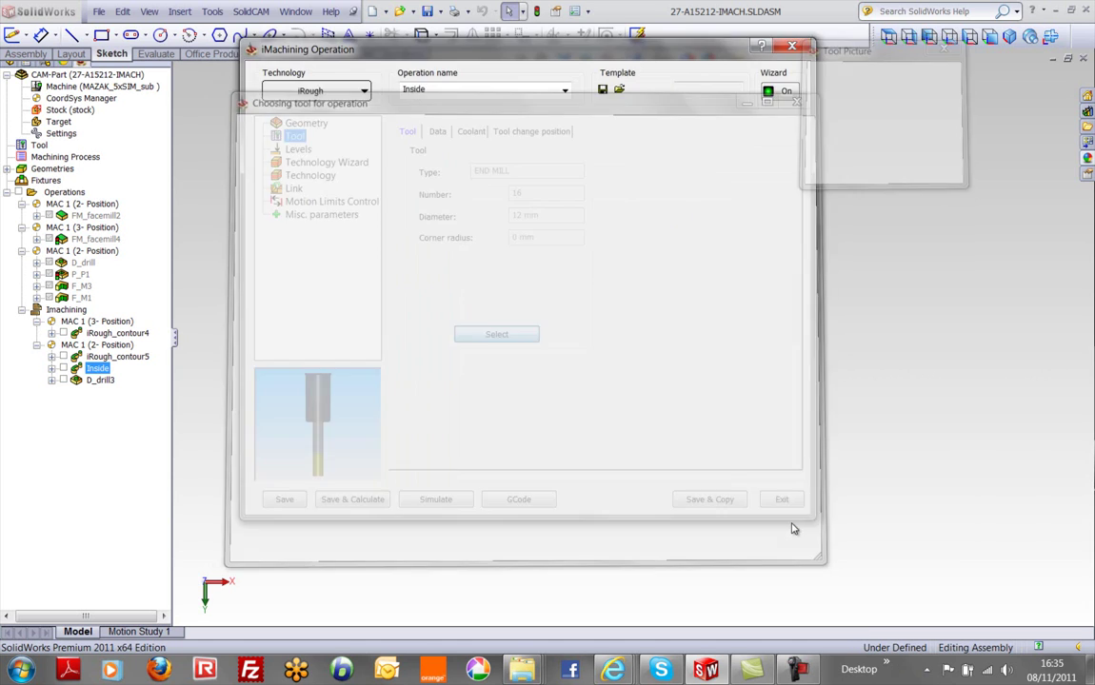
# - Review the Inside operation's milling levels and the Technology Wizard's cutting conditions, switching the output cutting data to View 2
pyautogui.click(298, 149)
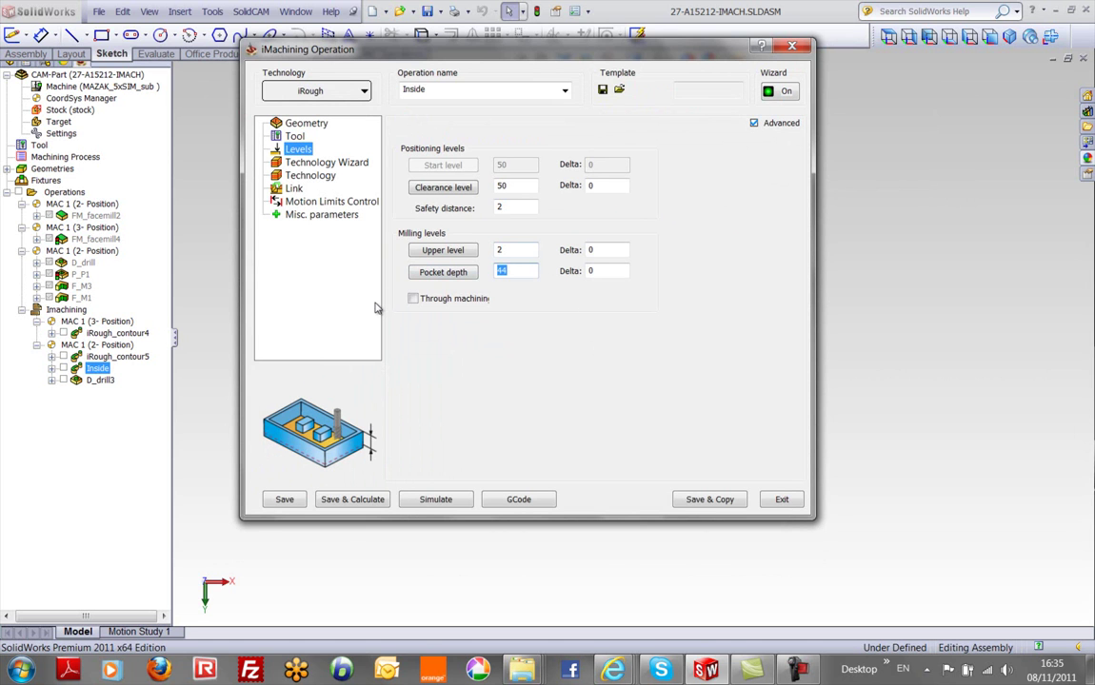
pyautogui.click(314, 164)
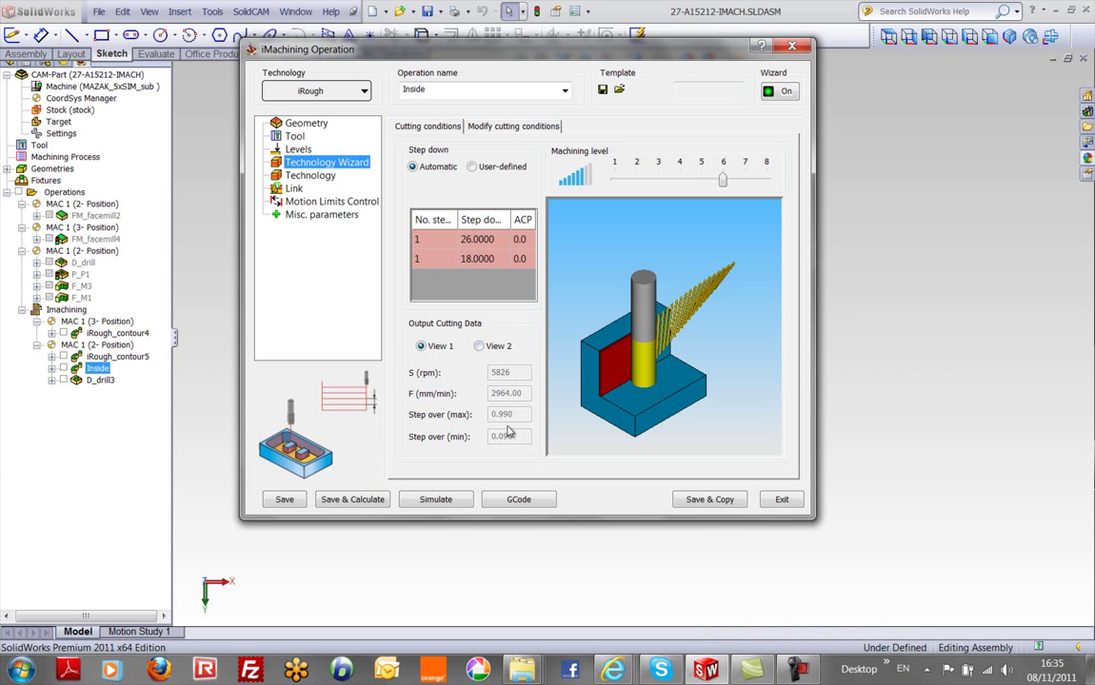
pyautogui.click(479, 347)
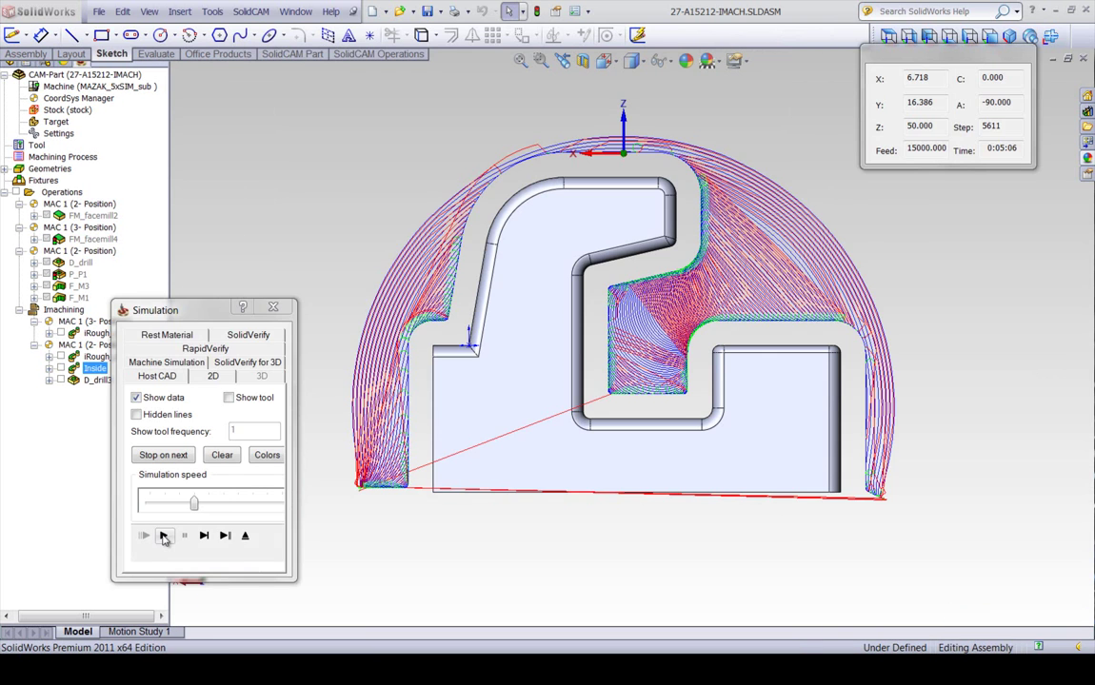
# - Play the Inside operation's tool path in the Host CAD simulation, examine it in 3D, and stop it
pyautogui.click(163, 536)
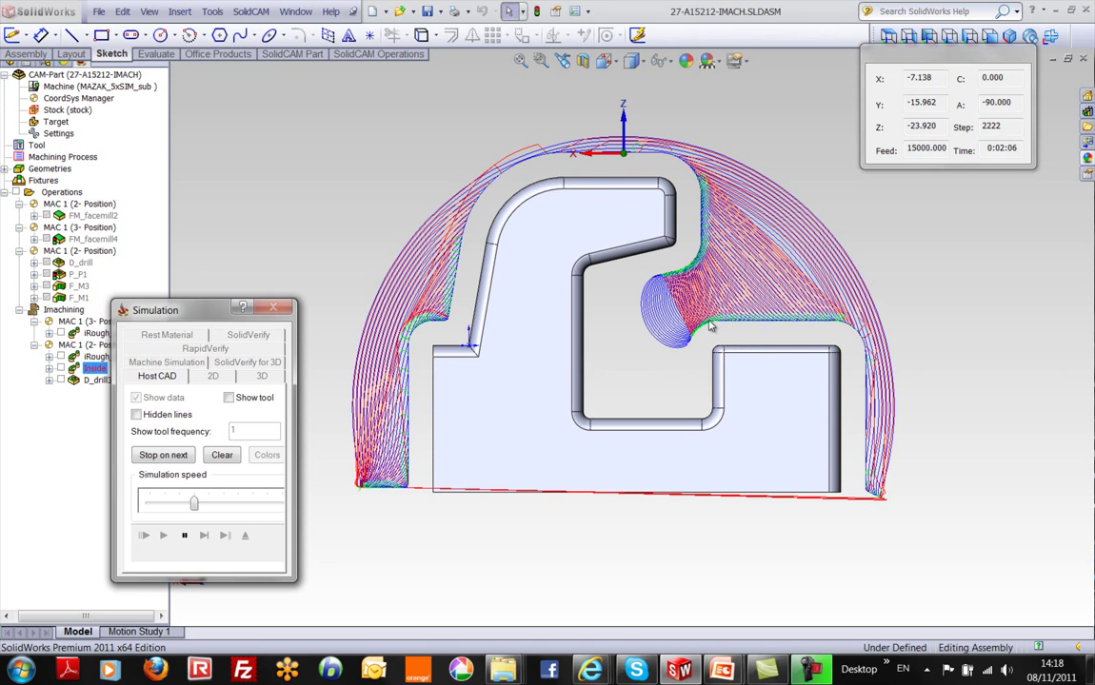
pyautogui.moveTo(647, 514); pyautogui.dragTo(730, 436, button='middle')
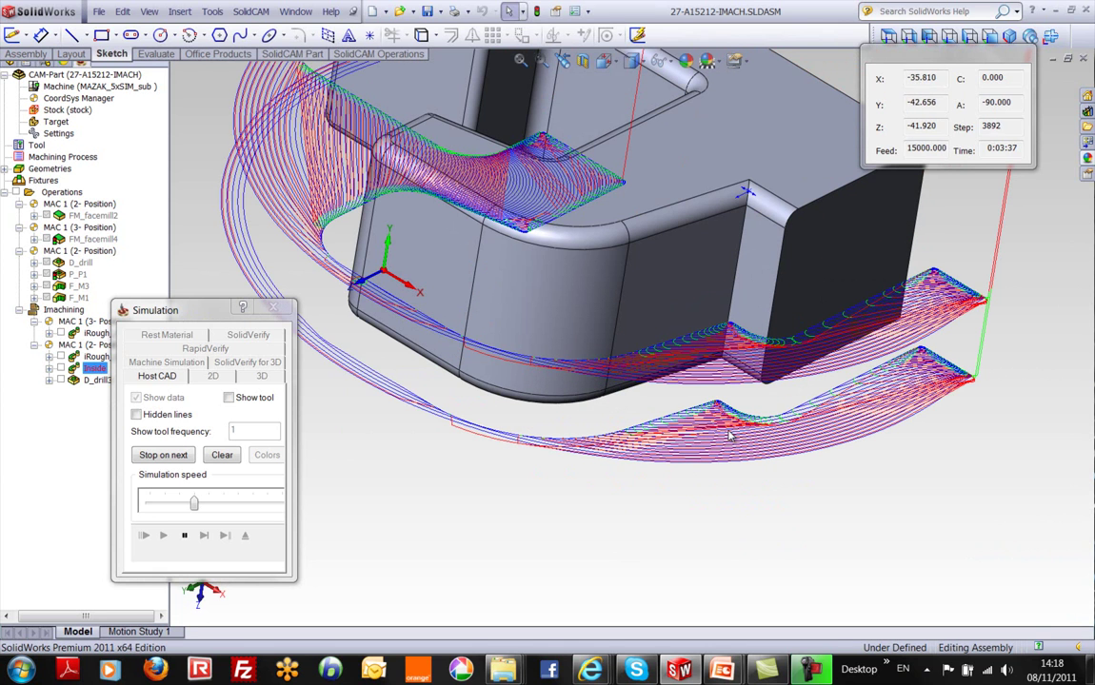
pyautogui.click(184, 535)
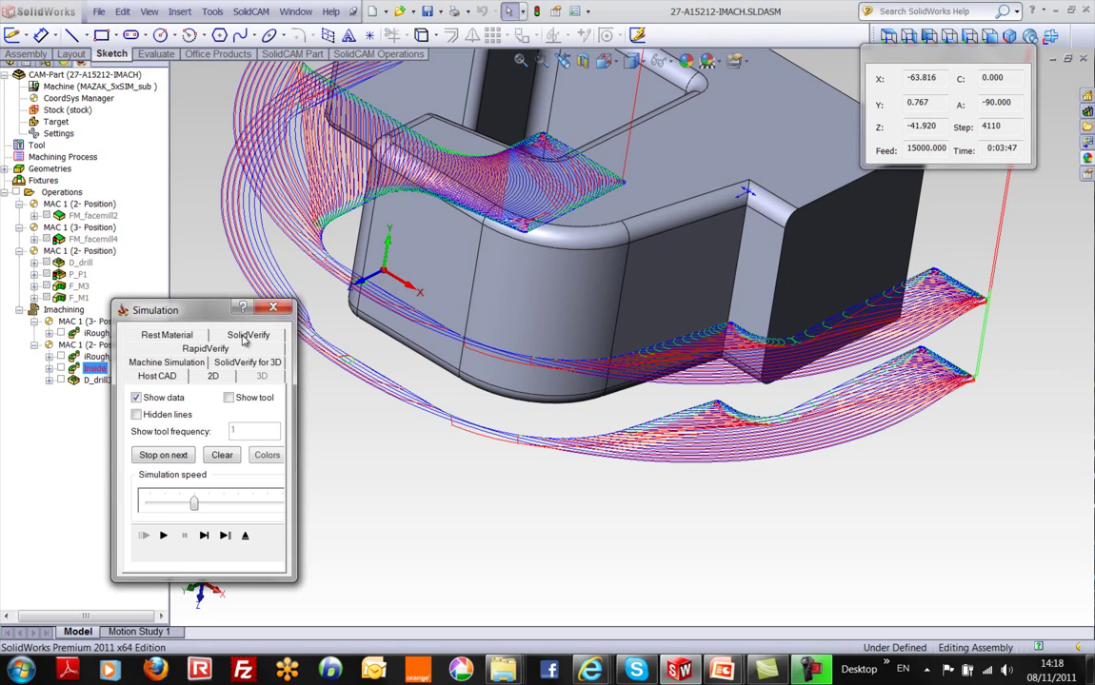
# - Play the SolidVerify simulation of the Inside operation on the solid stock at medium speed
pyautogui.click(247, 335)
pyautogui.moveTo(317, 386); pyautogui.dragTo(430, 427, button='middle')
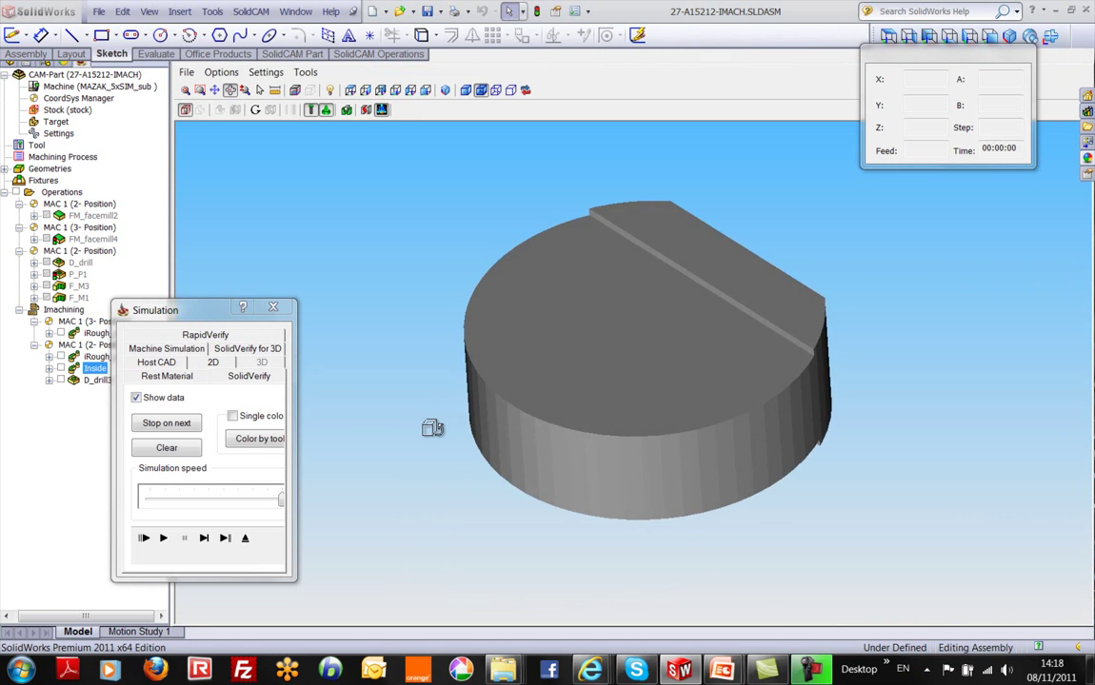
pyautogui.click(203, 539)
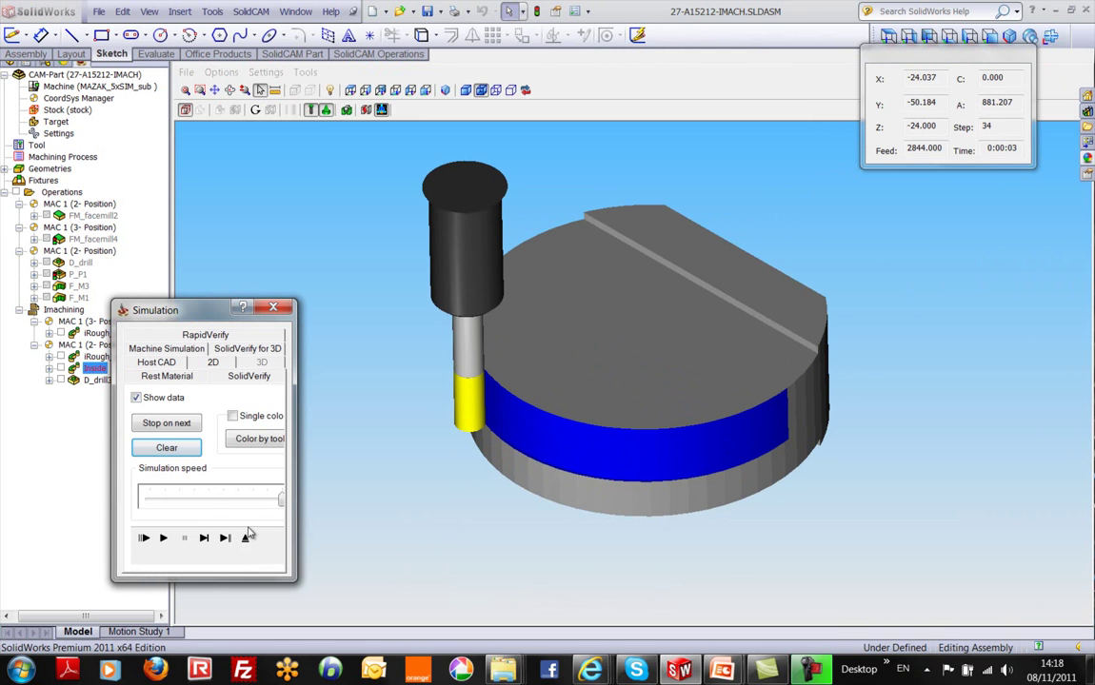
pyautogui.moveTo(280, 510); pyautogui.dragTo(209, 502)
pyautogui.click(164, 539)
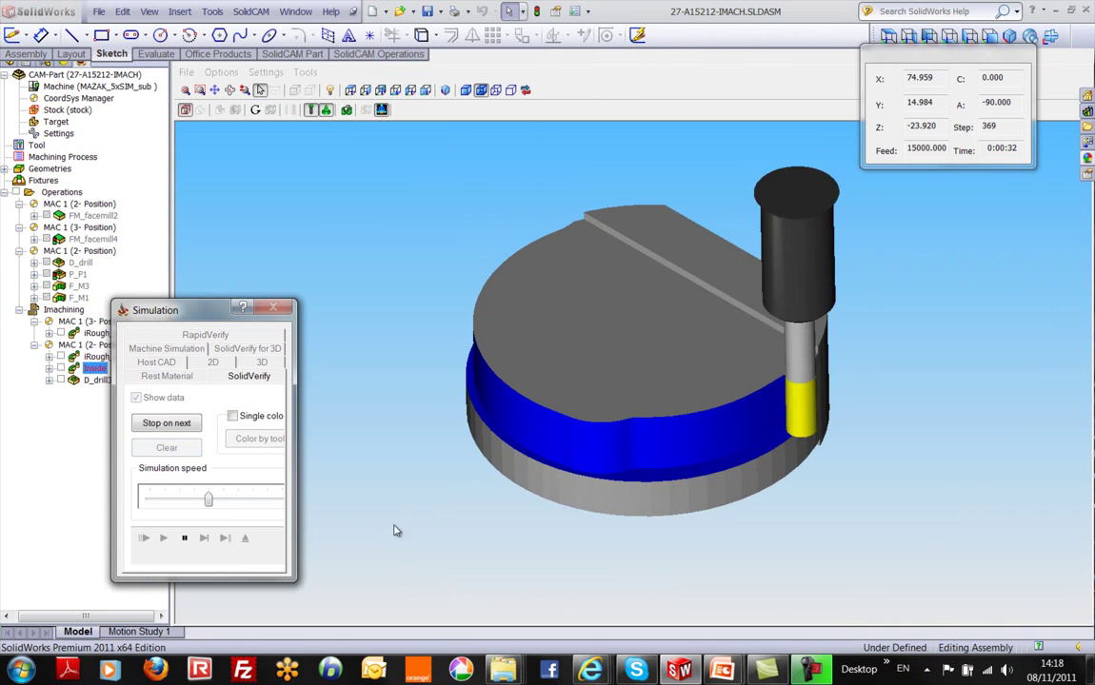
# - Examine the material removal on the stock from several angles, finish the simulation at maximum speed, and exit it
pyautogui.scroll(3, 576, 475)
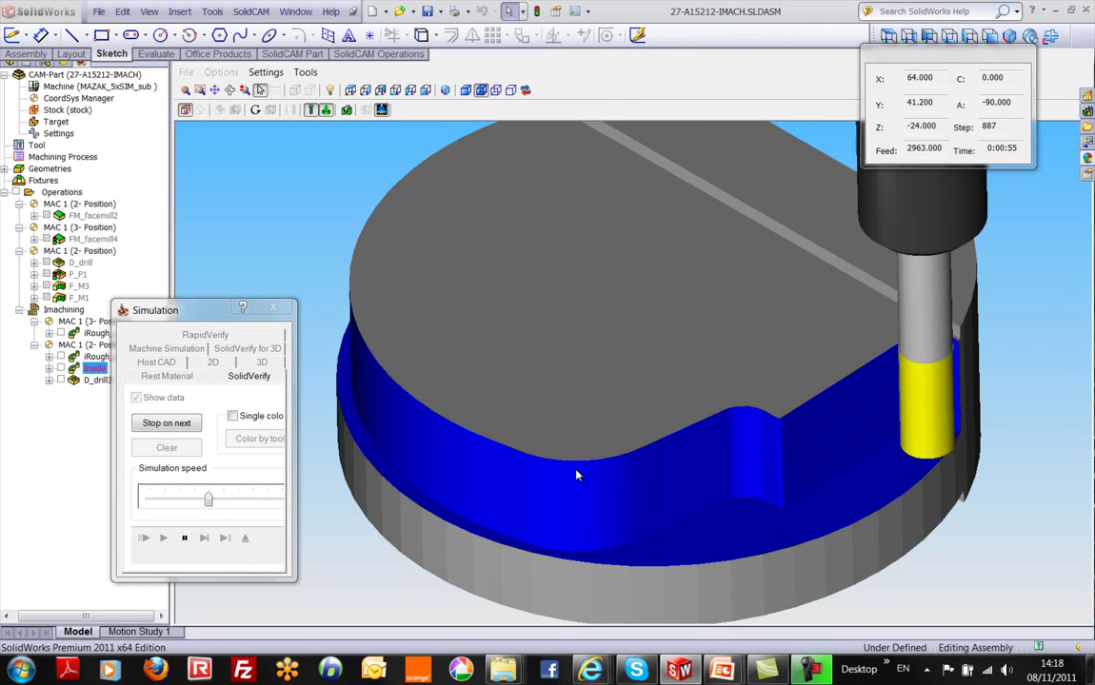
pyautogui.moveTo(577, 476); pyautogui.dragTo(599, 482, button='middle')
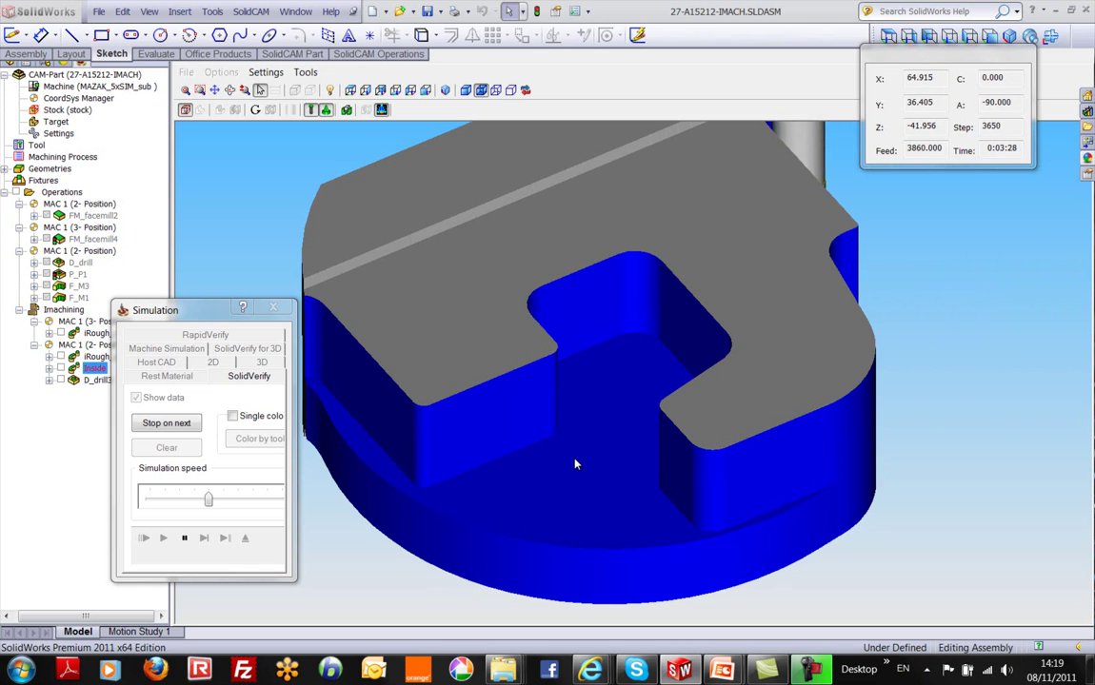
pyautogui.moveTo(575, 463); pyautogui.dragTo(572, 458, button='middle')
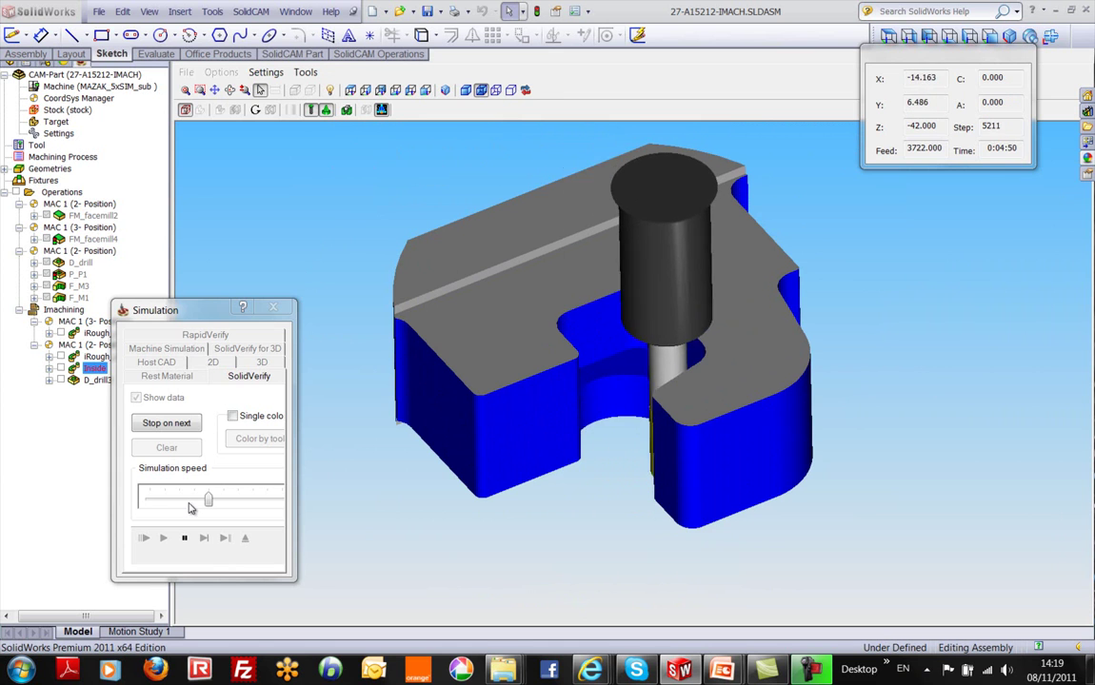
pyautogui.moveTo(210, 500); pyautogui.dragTo(283, 510)
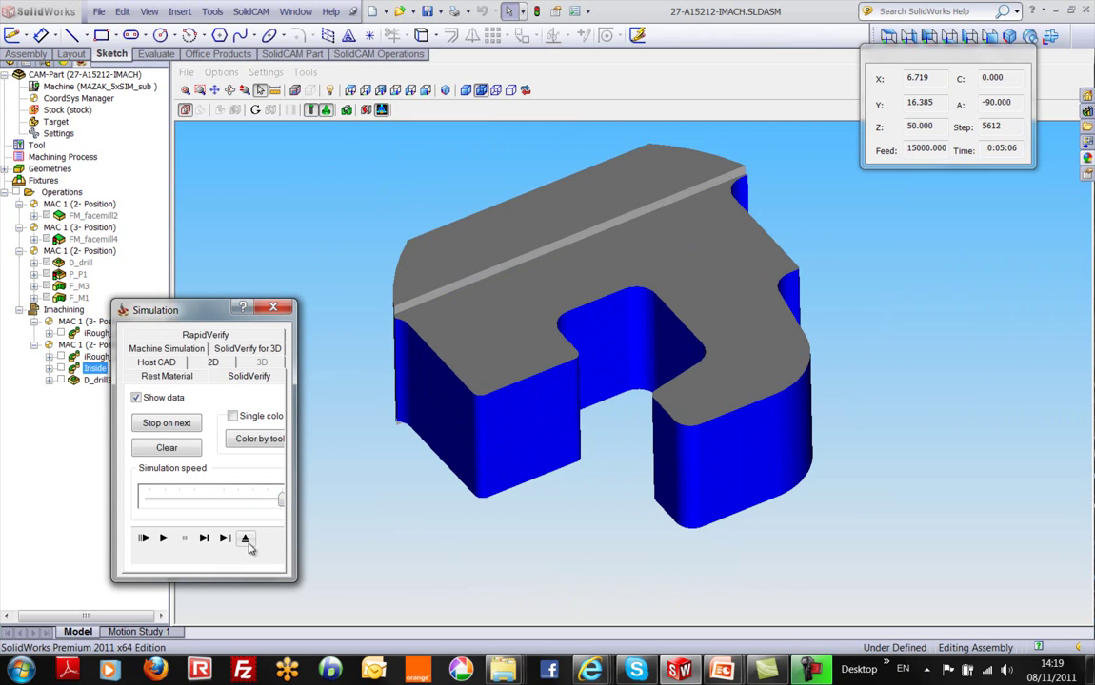
pyautogui.click(246, 539)
pyautogui.click(809, 540)
# - Simulate all operations' tool paths in Host CAD with the model in isometric view
pyautogui.rightClick(61, 191)
pyautogui.click(151, 452)
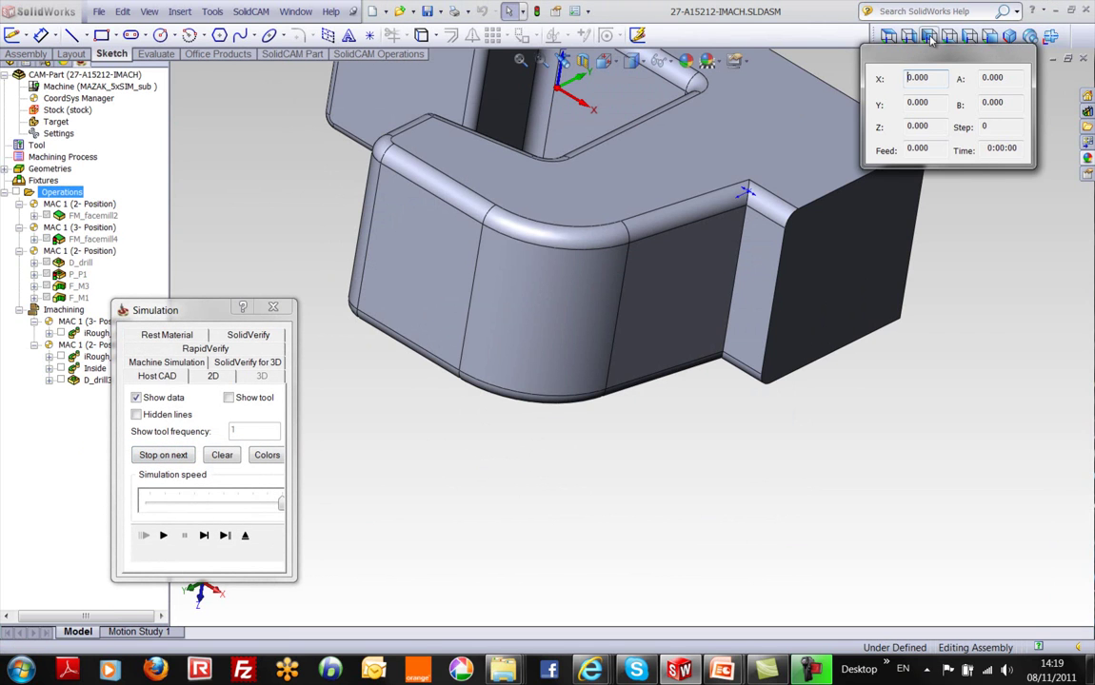
pyautogui.click(1011, 38)
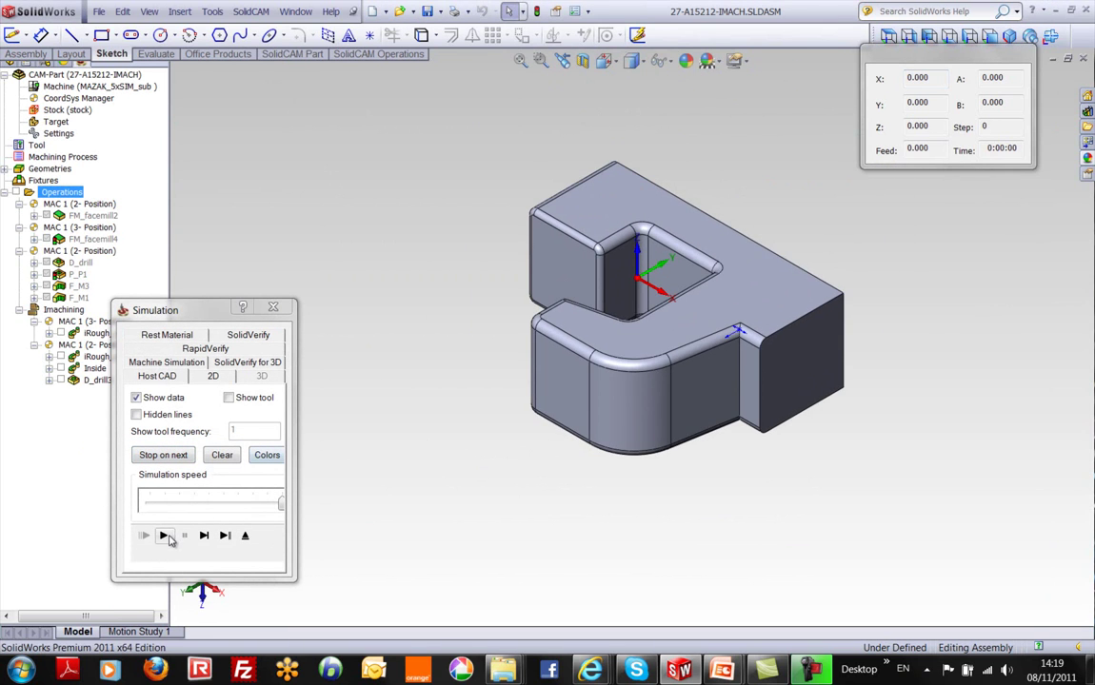
pyautogui.click(164, 535)
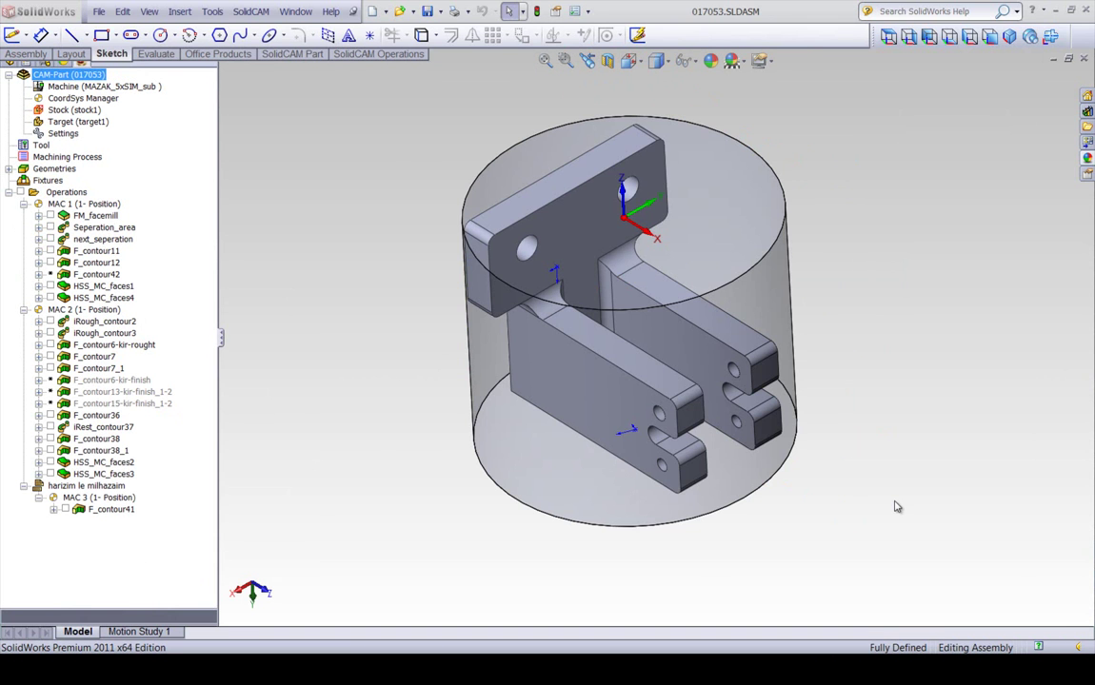
pyautogui.moveTo(680, 365); pyautogui.dragTo(735, 257, button='middle')
pyautogui.scroll(-3, 735, 257)
pyautogui.scroll(5, 735, 257)
pyautogui.moveTo(814, 355); pyautogui.dragTo(781, 366, button='middle')
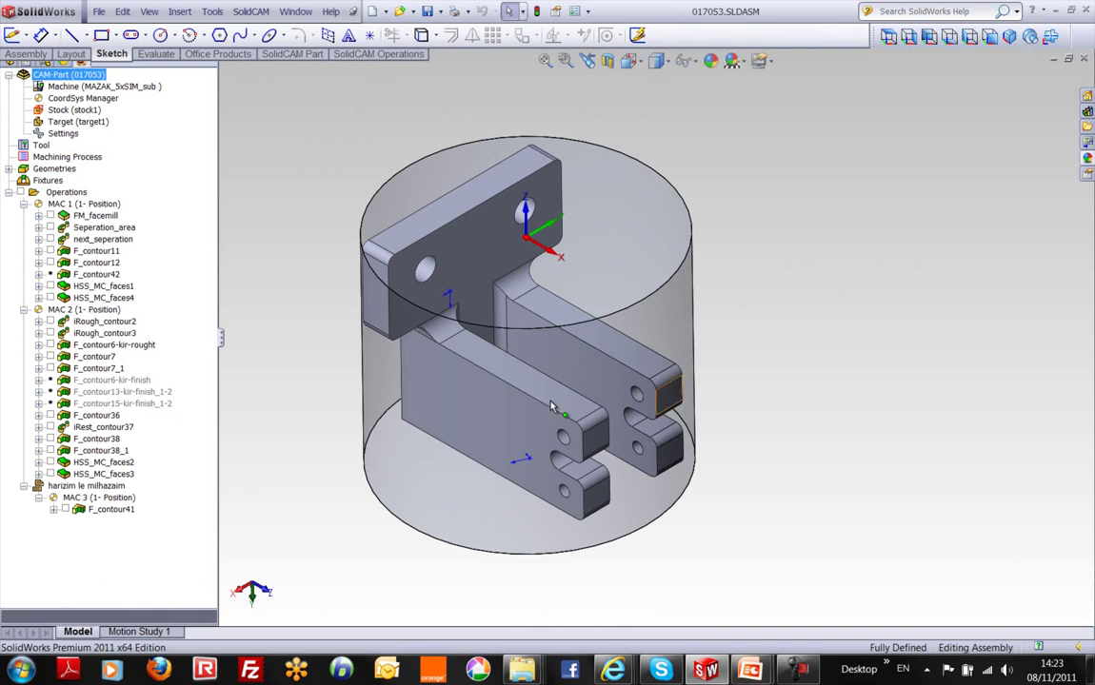
pyautogui.moveTo(295, 337); pyautogui.dragTo(295, 336, button='middle')
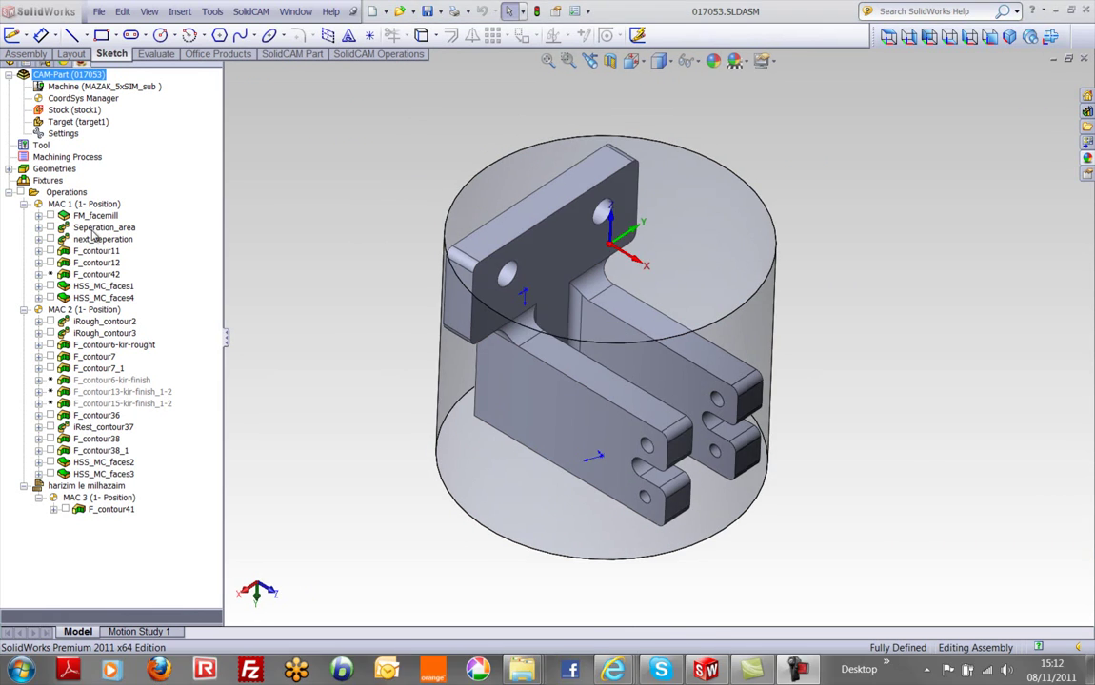
# - Examine the part inside its cylindrical stock from several angles, including the top face of one arm
pyautogui.scroll(-3, 533, 323)
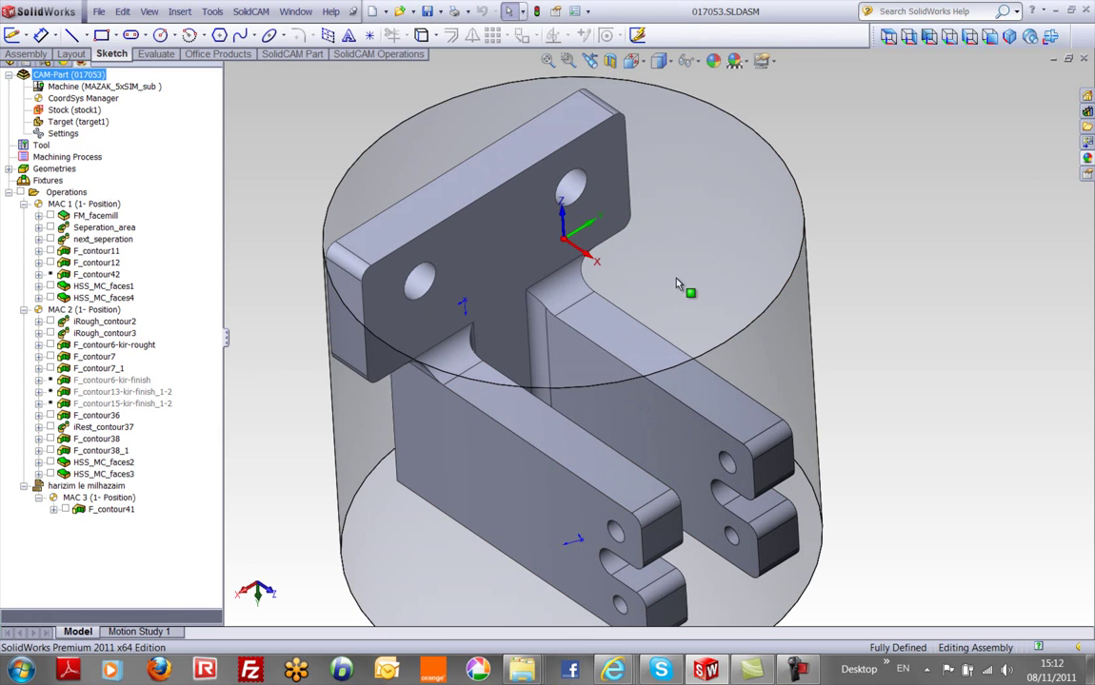
pyautogui.click(653, 333)
pyautogui.moveTo(653, 333); pyautogui.dragTo(603, 407, button='middle')
pyautogui.press('Escape')
pyautogui.click(653, 372)
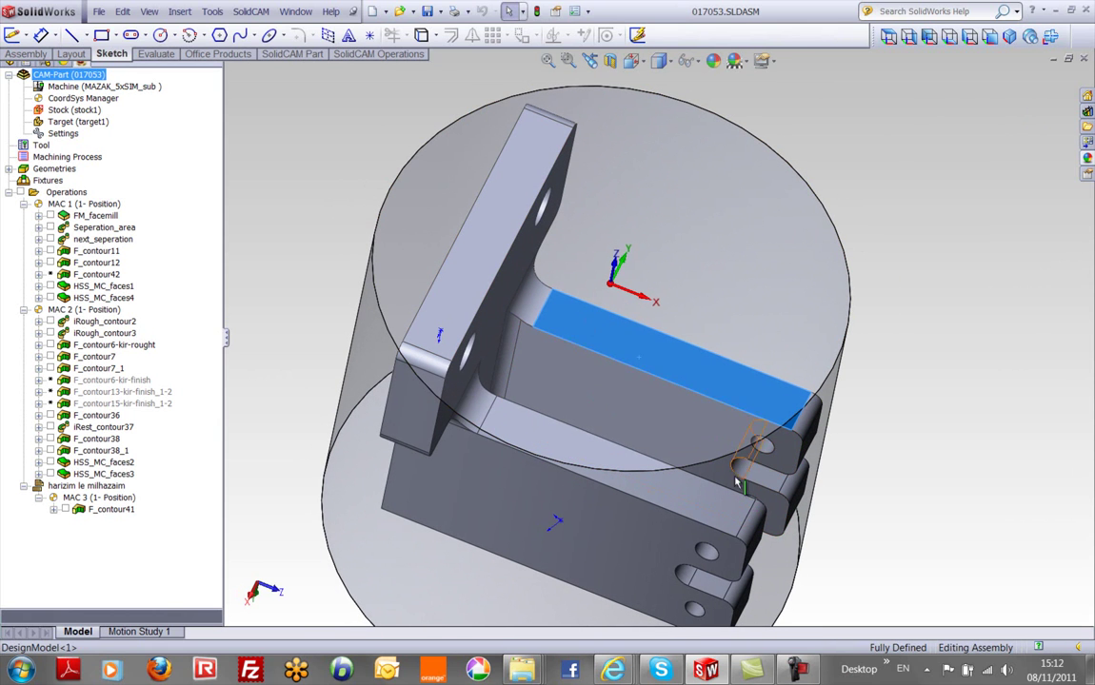
pyautogui.moveTo(430, 270); pyautogui.dragTo(639, 315, button='middle')
pyautogui.scroll(4, 639, 315)
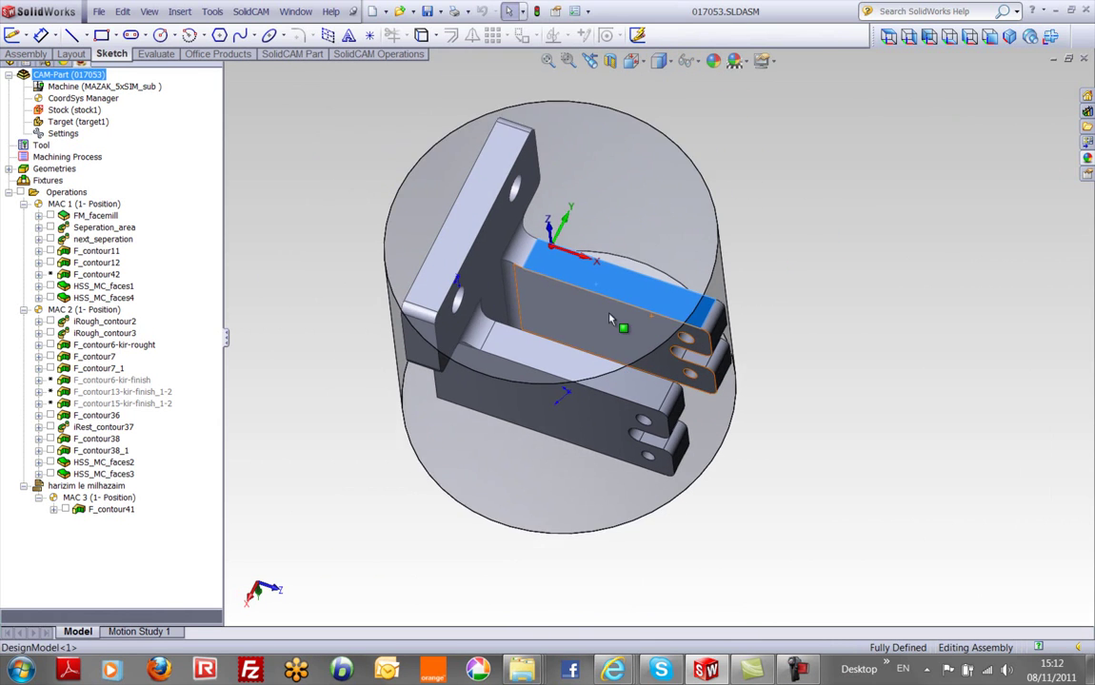
# - Open the Seperation_area operation and inspect its contour geometry looking straight down the Z axis
pyautogui.click(115, 227)
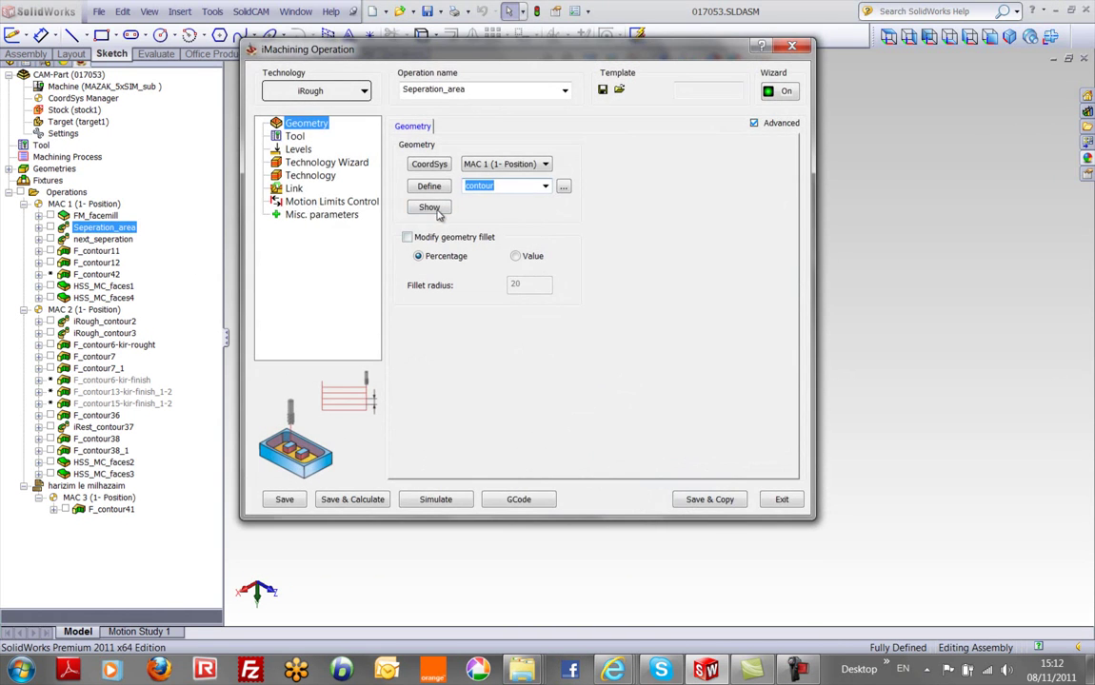
pyautogui.click(436, 210)
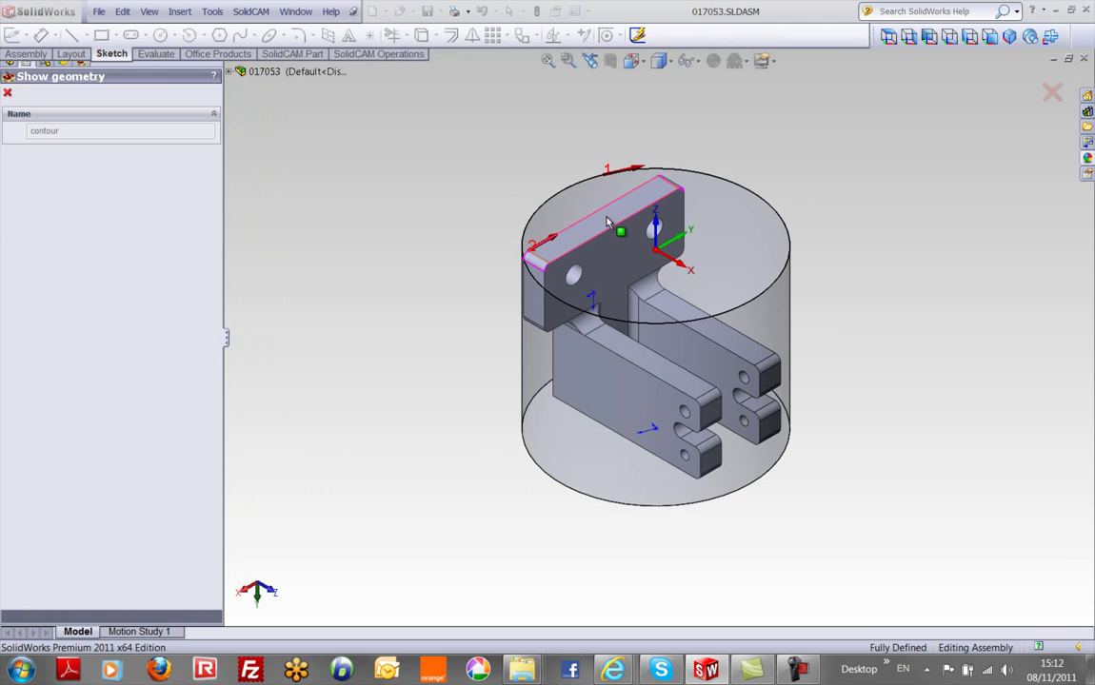
pyautogui.click(888, 37)
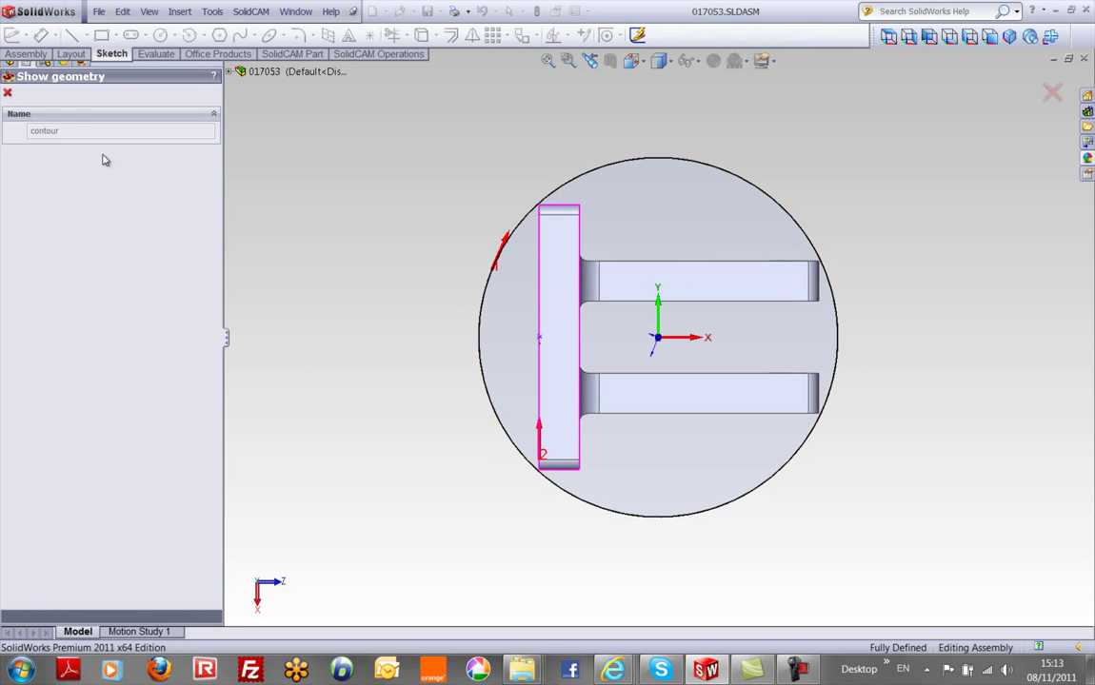
pyautogui.click(8, 92)
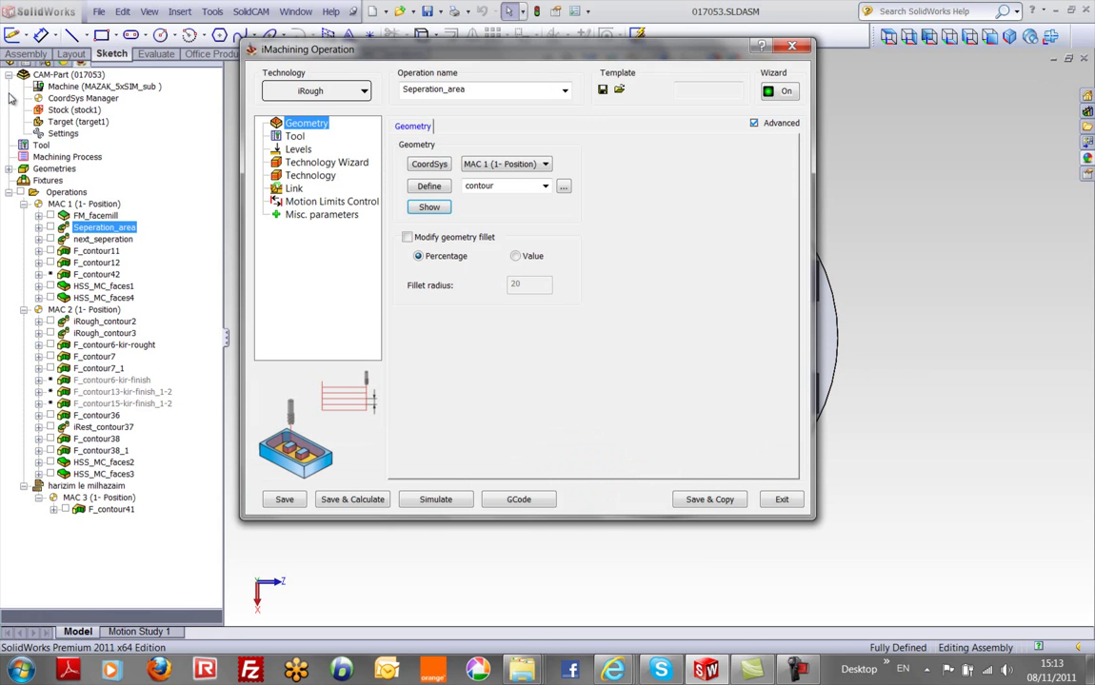
# - Review the topology and iData of the Seperation_area operation's end mill, leaving the tool selection as is
pyautogui.click(295, 138)
pyautogui.click(492, 333)
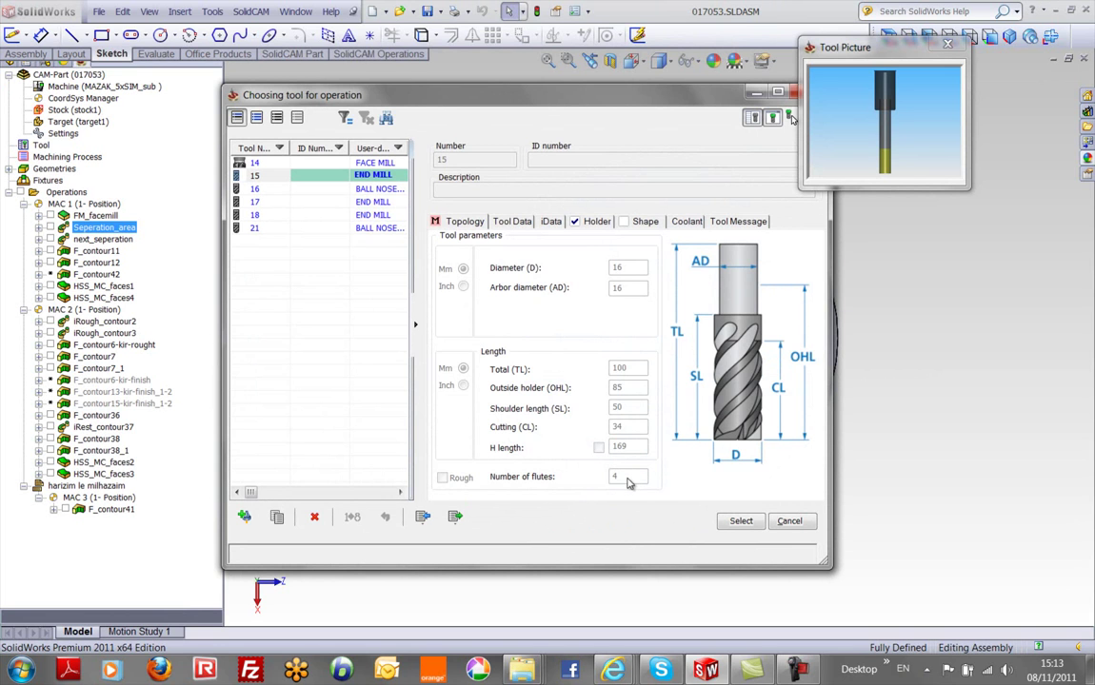
pyautogui.click(550, 223)
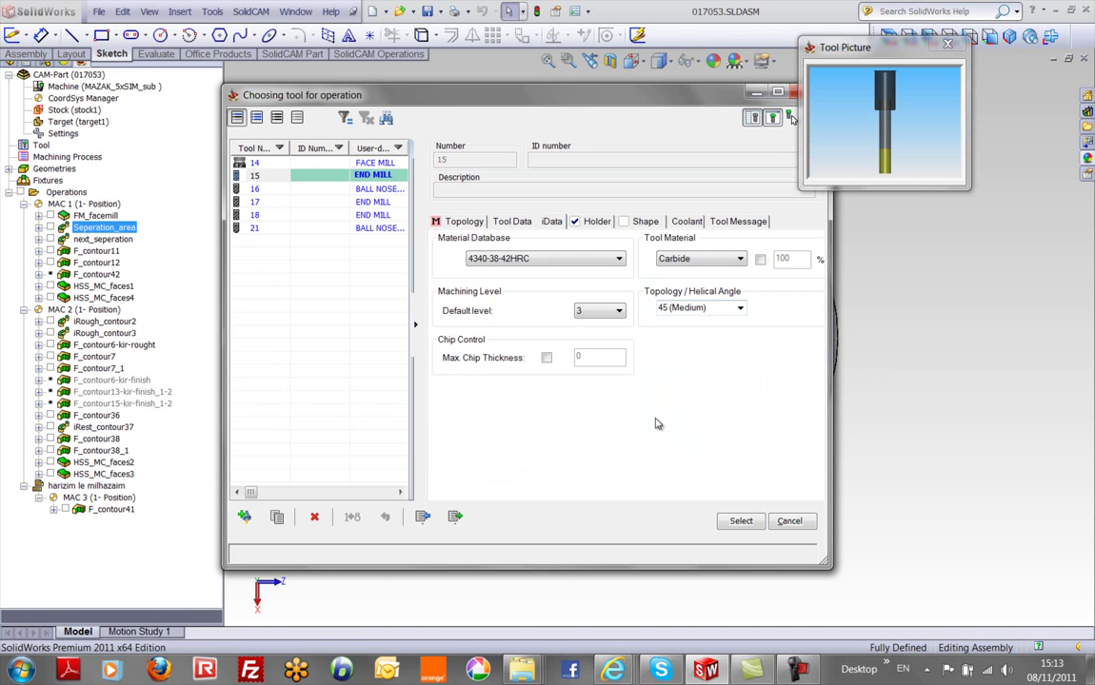
pyautogui.click(789, 522)
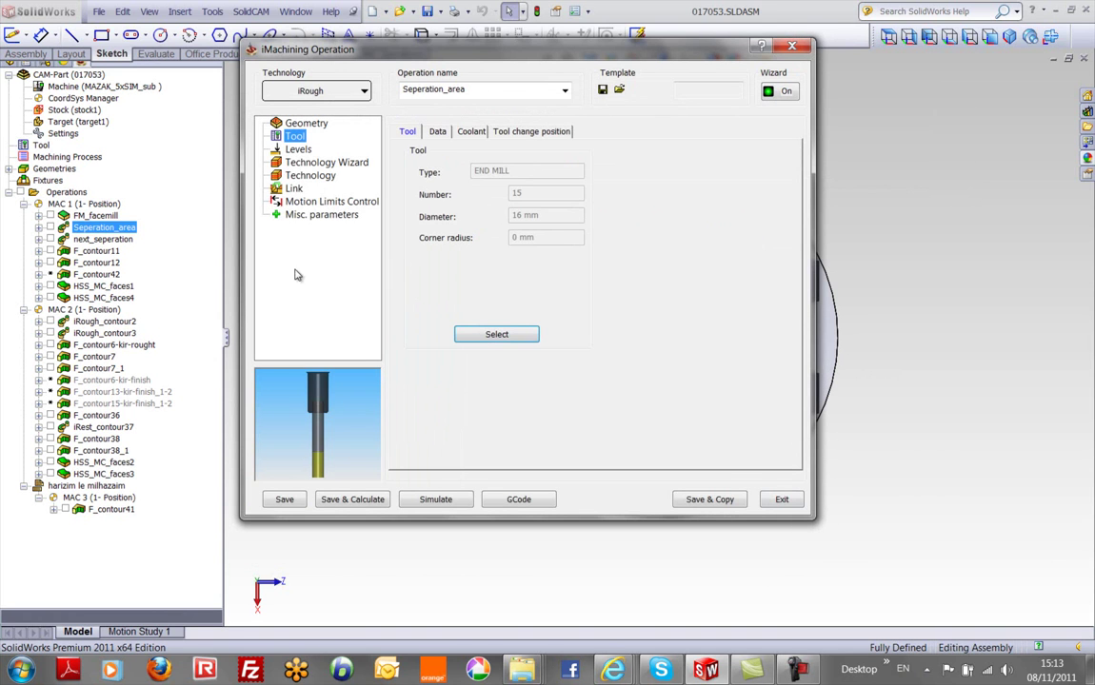
# - Review the Seperation_area levels and compare its cutting conditions at machining levels 4 and 3, ending on level 5
pyautogui.click(298, 150)
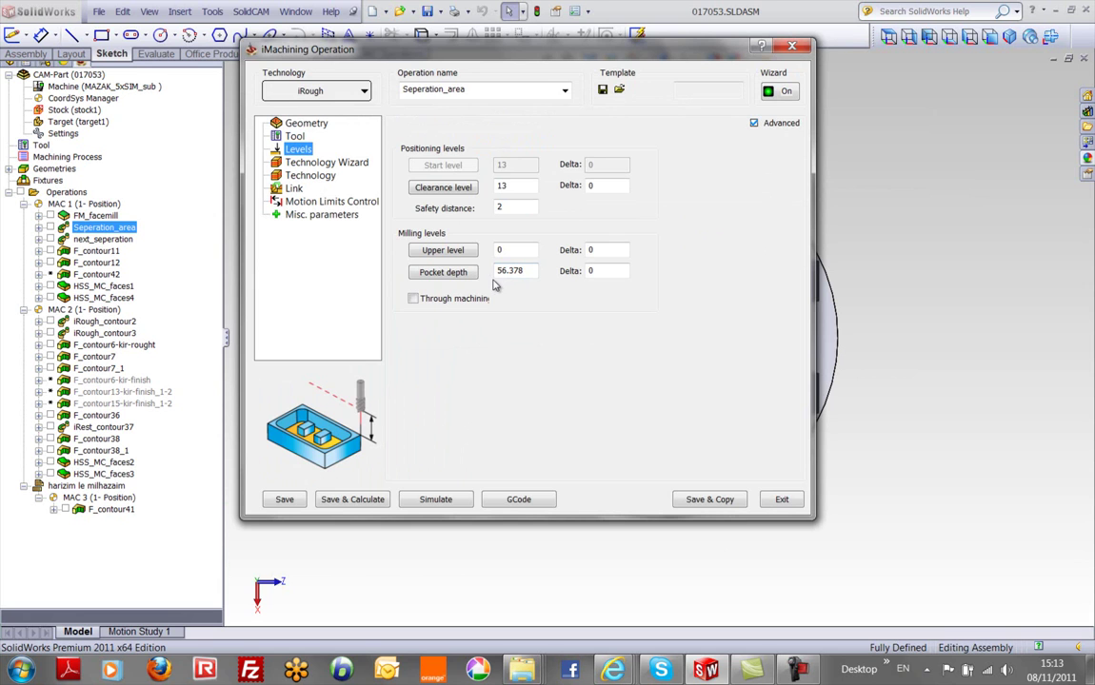
pyautogui.click(324, 164)
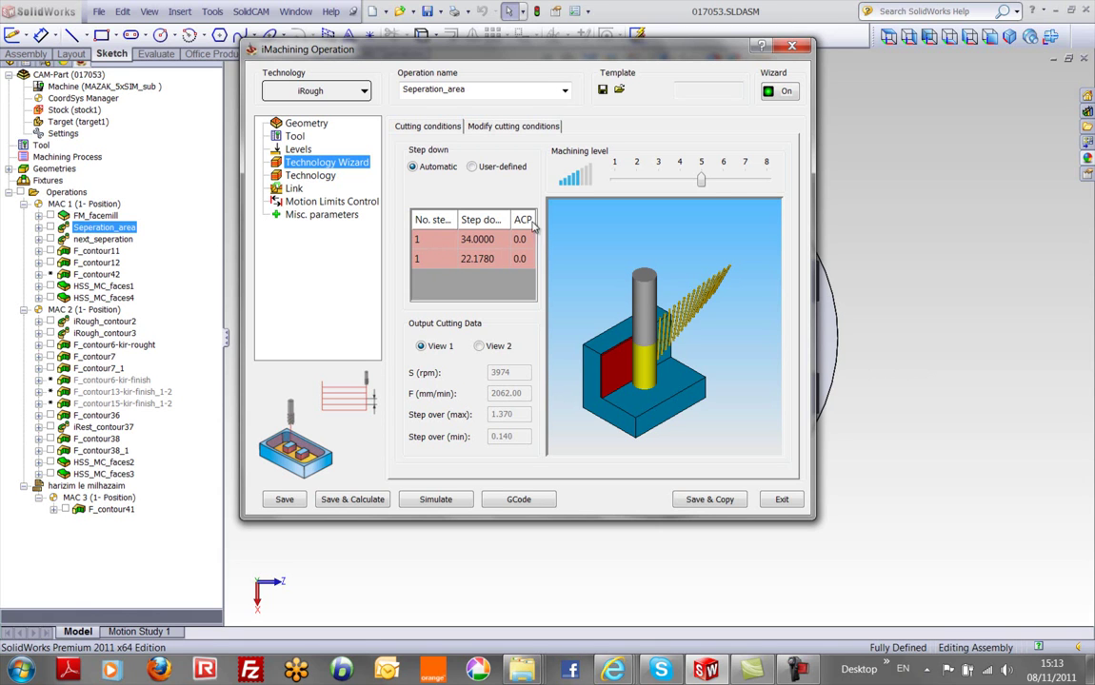
pyautogui.moveTo(693, 182); pyautogui.dragTo(681, 184)
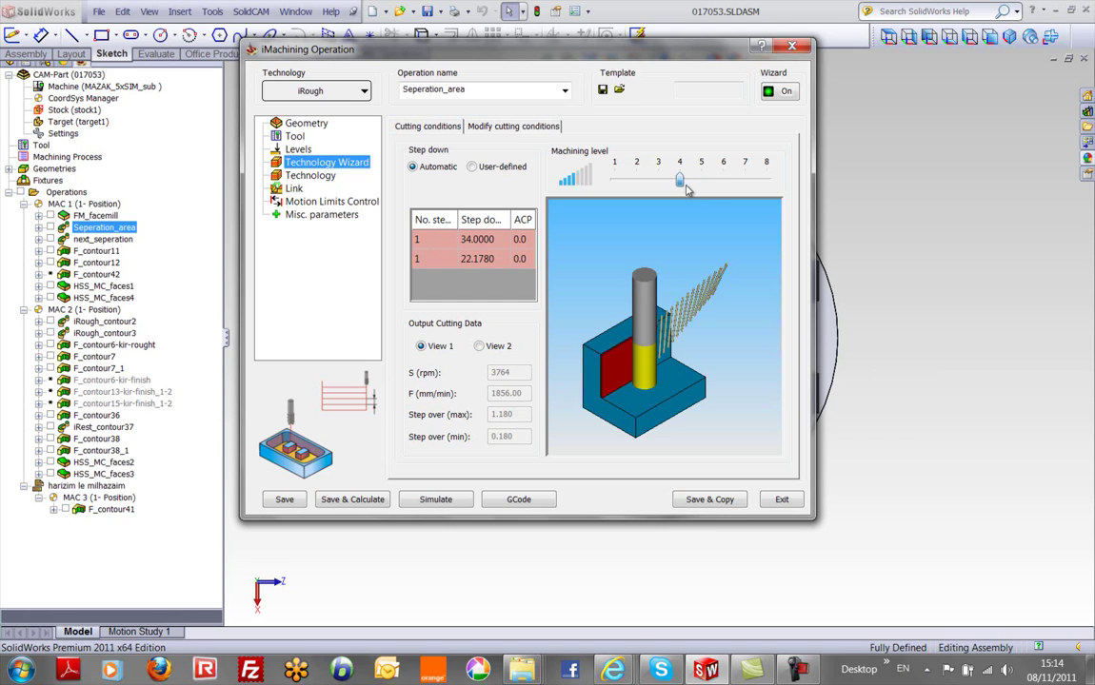
pyautogui.moveTo(680, 182); pyautogui.dragTo(655, 189)
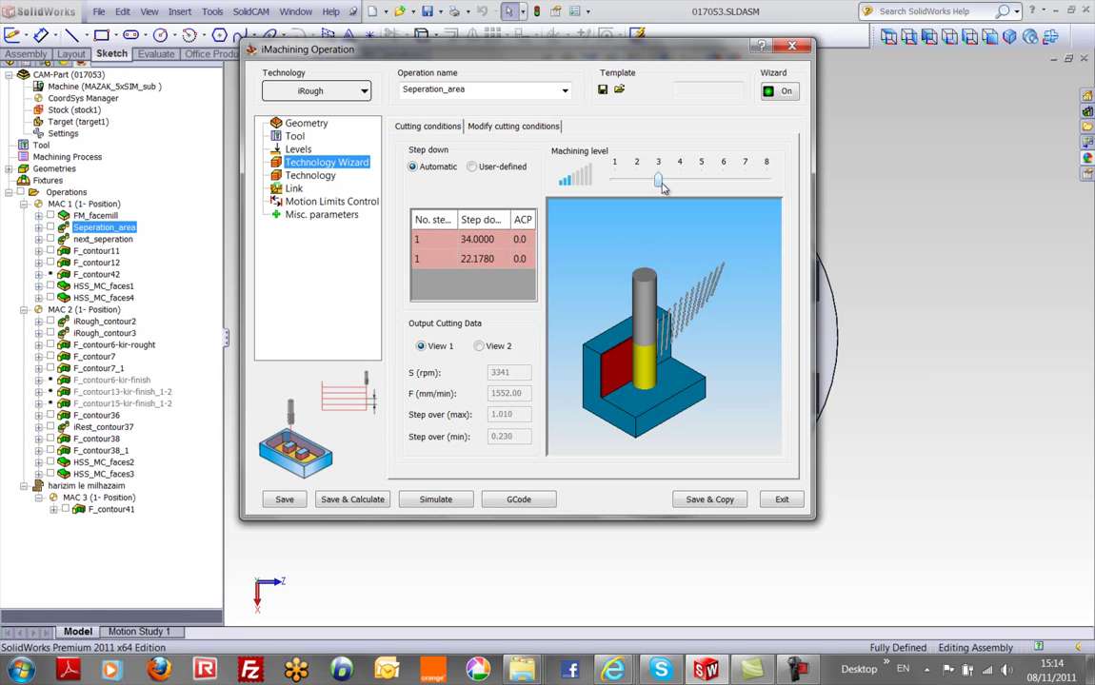
pyautogui.moveTo(669, 188); pyautogui.dragTo(702, 193)
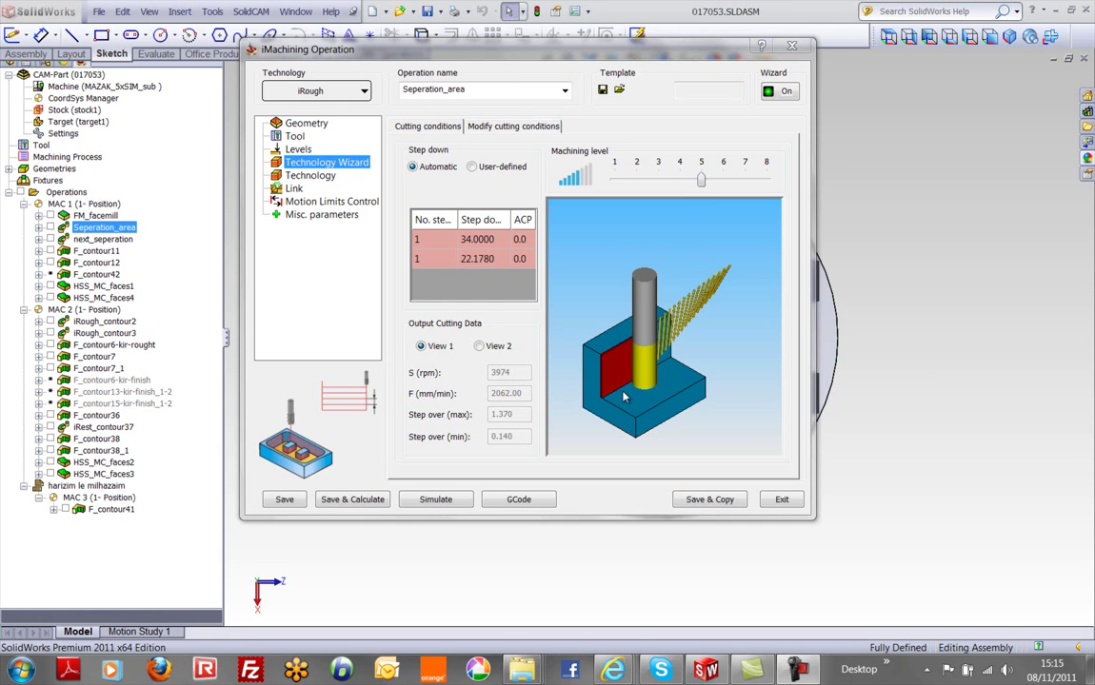
# - Play the Seperation_area tool path in the Host CAD simulation at reduced speed, raising the speed to medium during playback
pyautogui.click(434, 499)
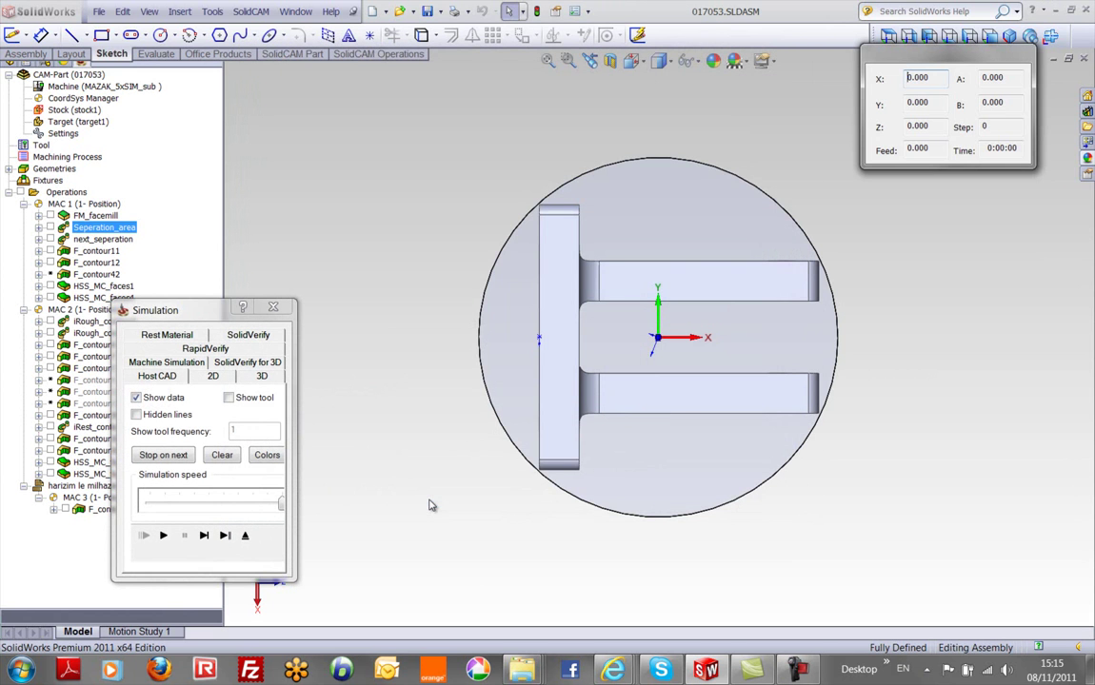
pyautogui.scroll(-3, 781, 359)
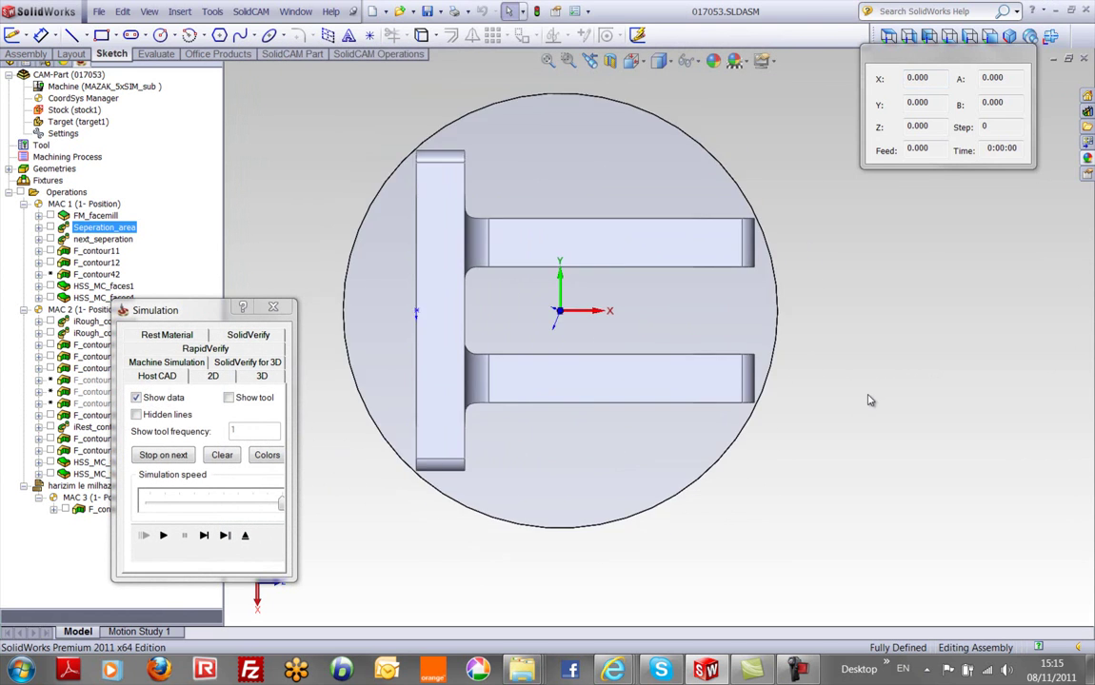
pyautogui.scroll(3, 631, 371)
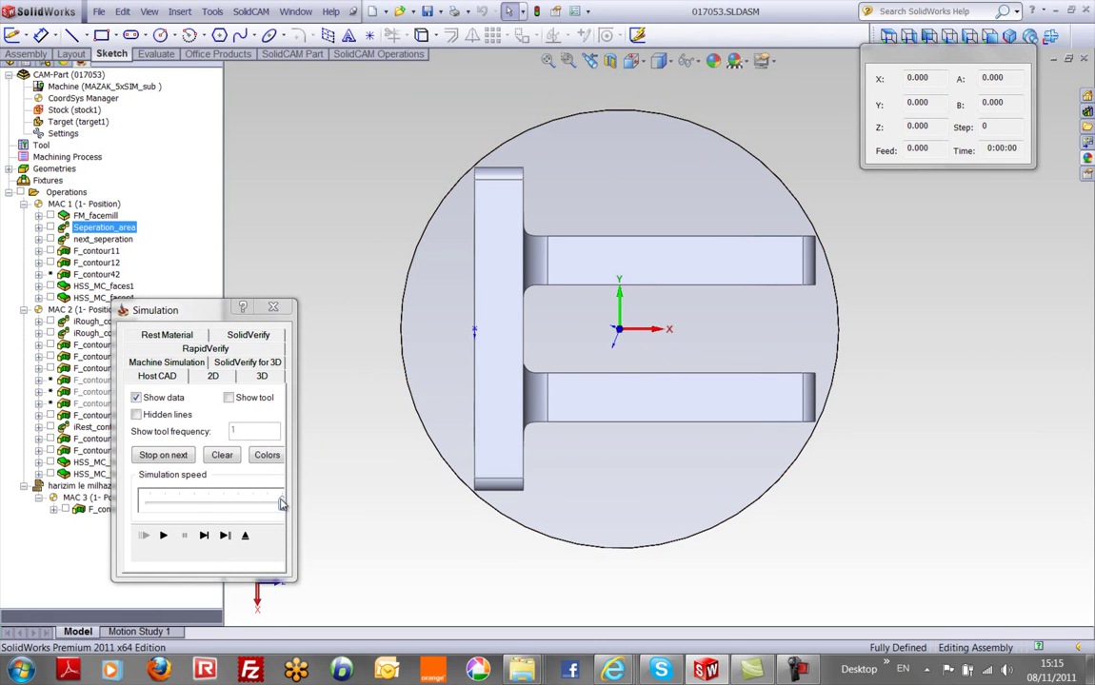
pyautogui.moveTo(282, 503); pyautogui.dragTo(195, 506)
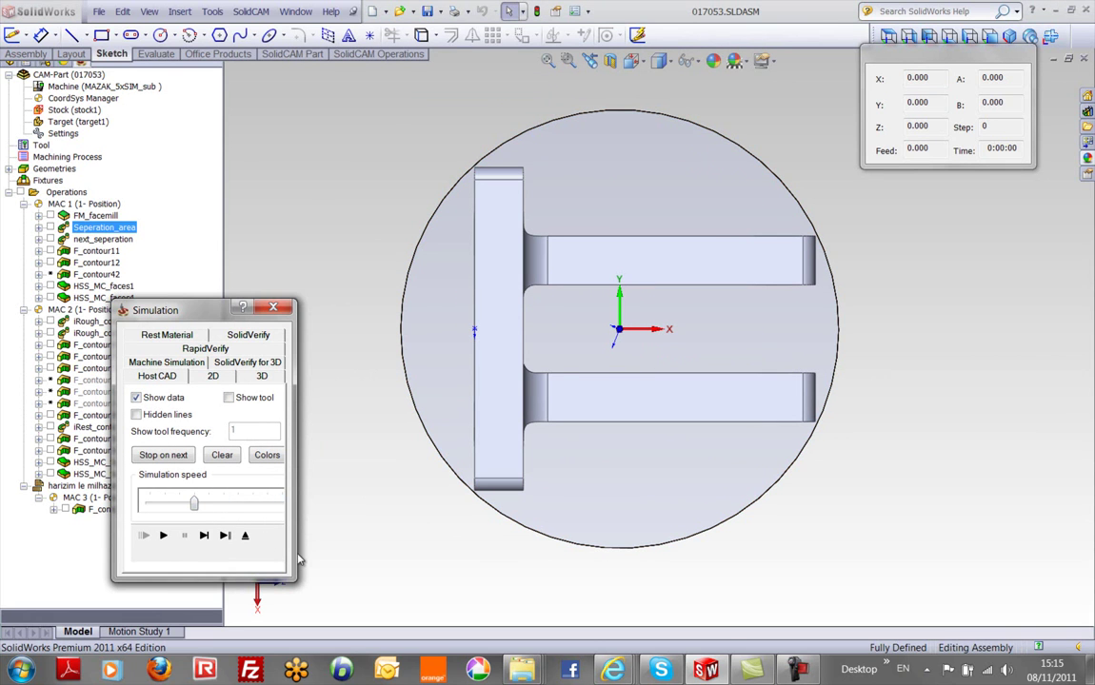
pyautogui.click(163, 539)
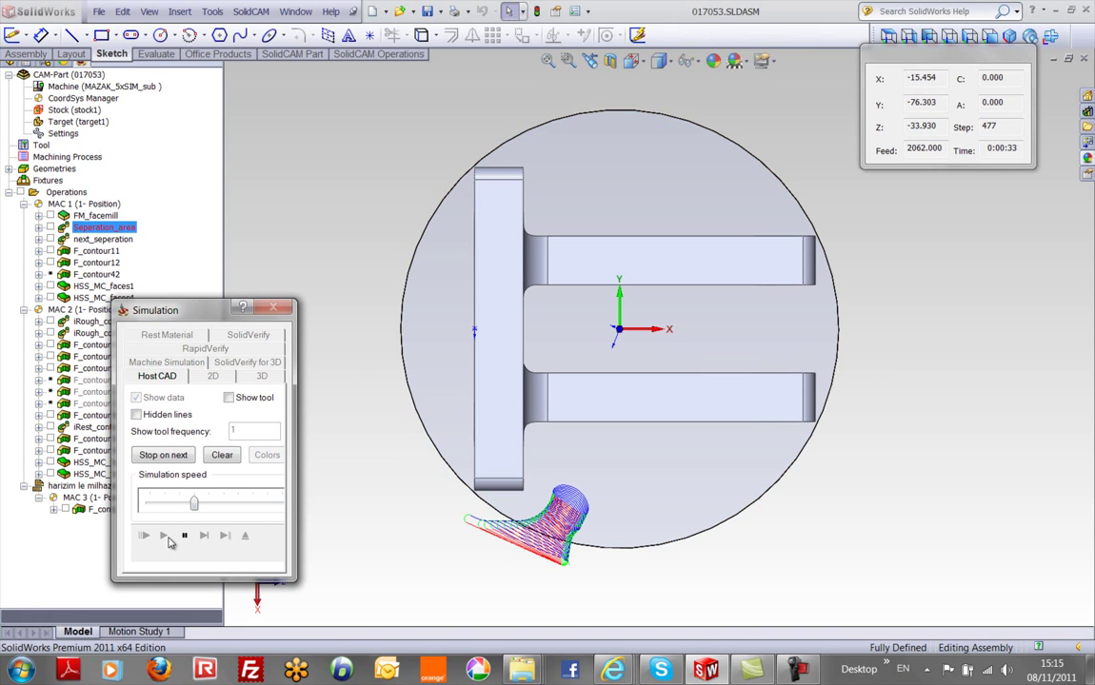
pyautogui.moveTo(194, 504); pyautogui.dragTo(222, 503)
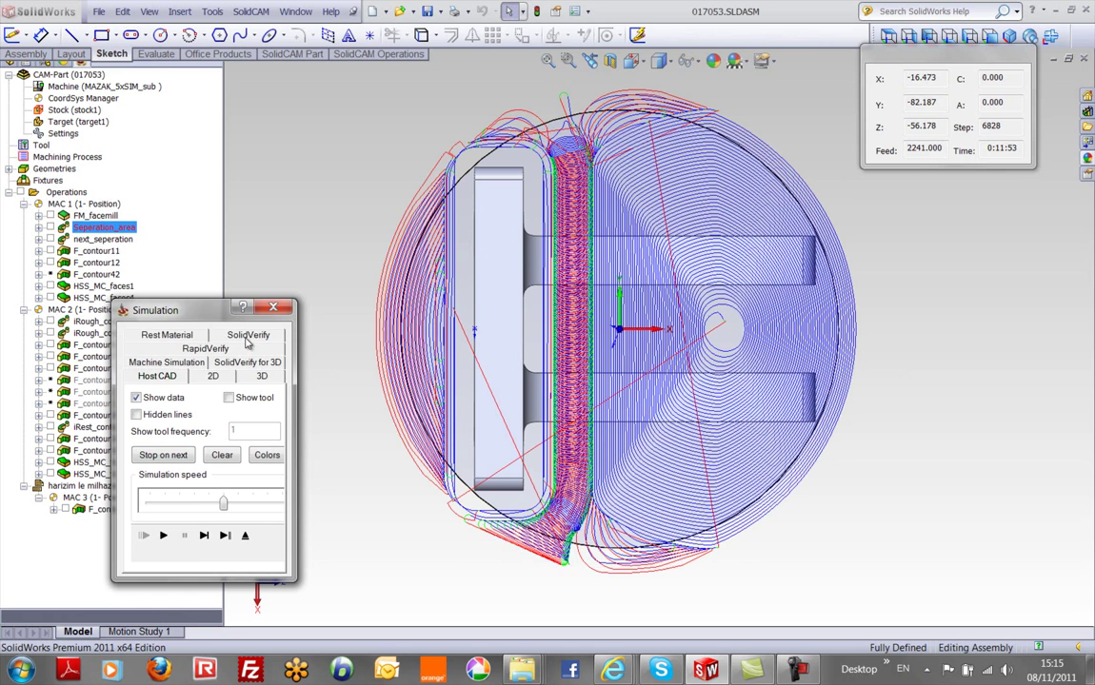
# - Play the SolidVerify simulation of Seperation_area at medium speed, examine the cut up close, and raise the speed to near maximum
pyautogui.click(246, 336)
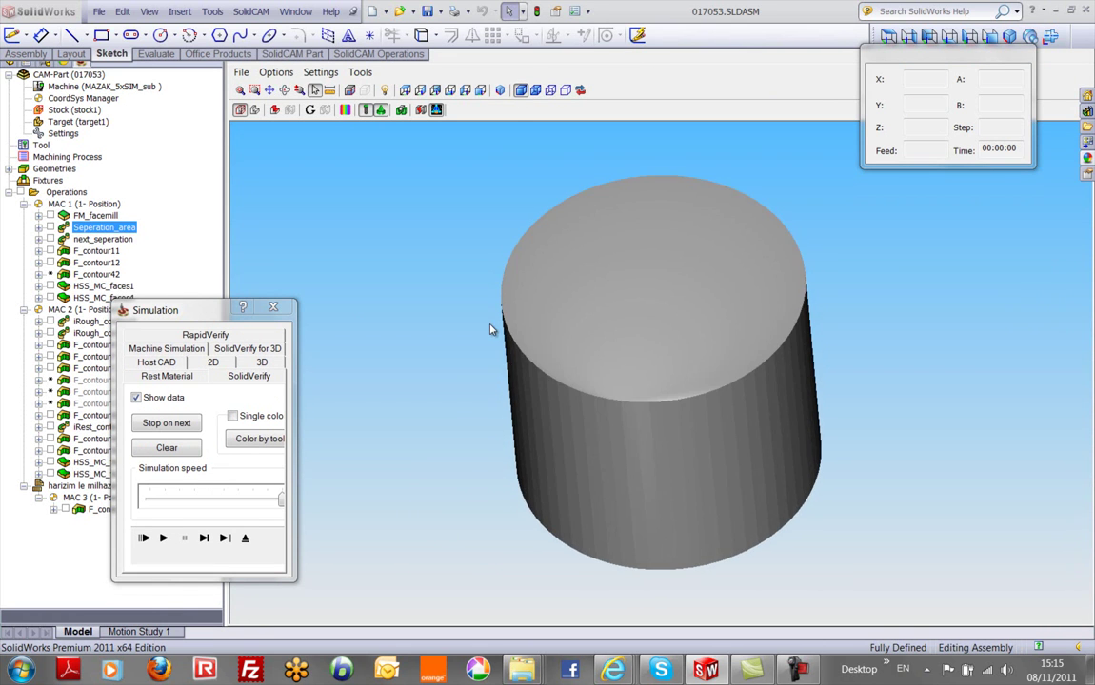
pyautogui.moveTo(281, 500); pyautogui.dragTo(208, 500)
pyautogui.click(164, 538)
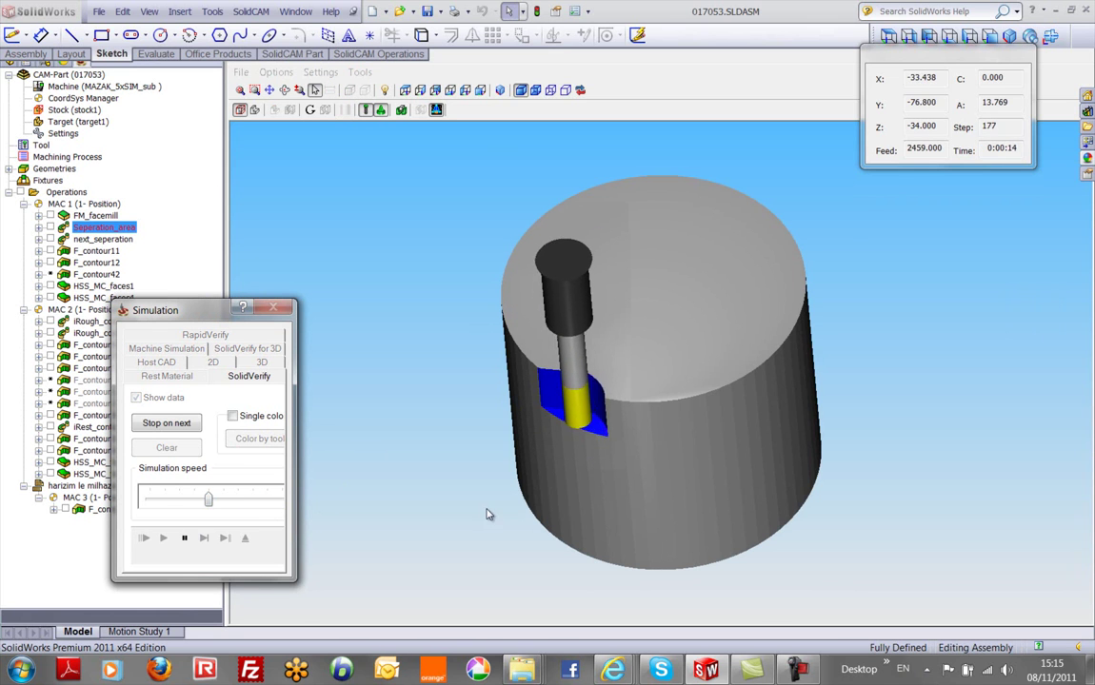
pyautogui.scroll(3, 571, 481)
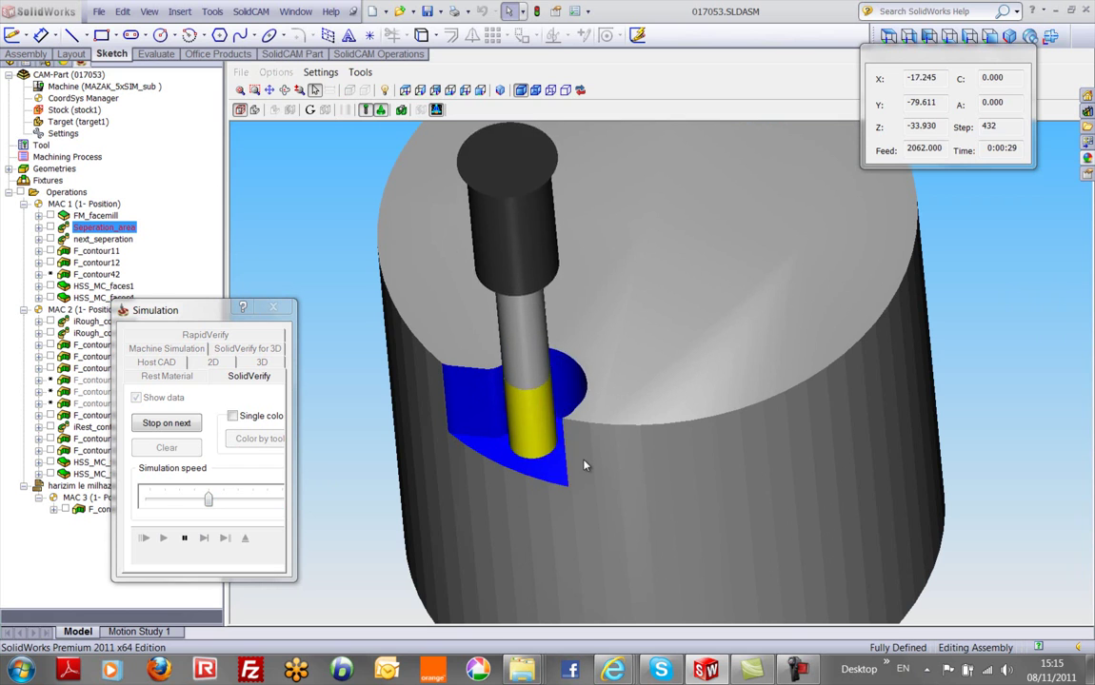
pyautogui.scroll(-3, 584, 465)
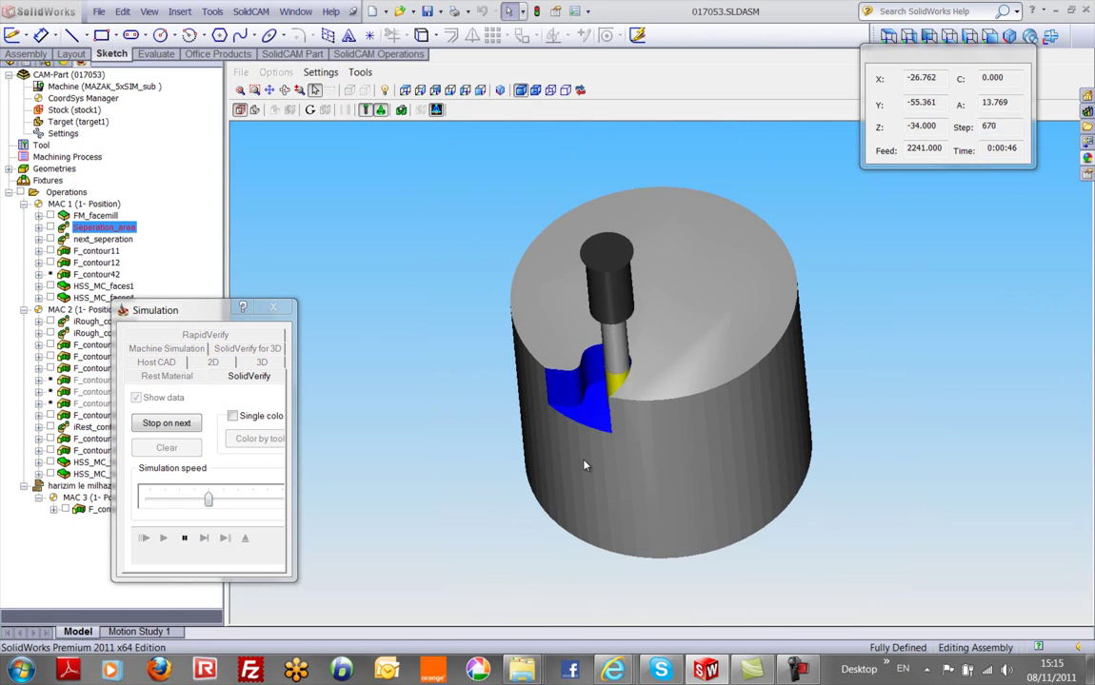
pyautogui.scroll(2, 585, 465)
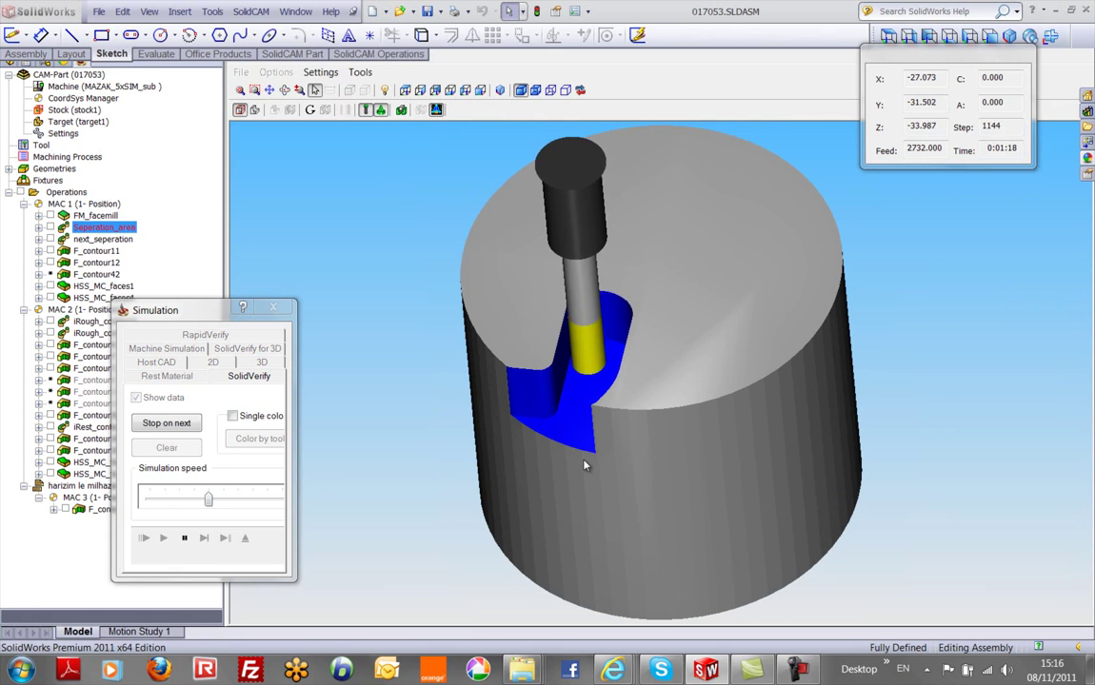
pyautogui.moveTo(208, 499); pyautogui.dragTo(252, 505)
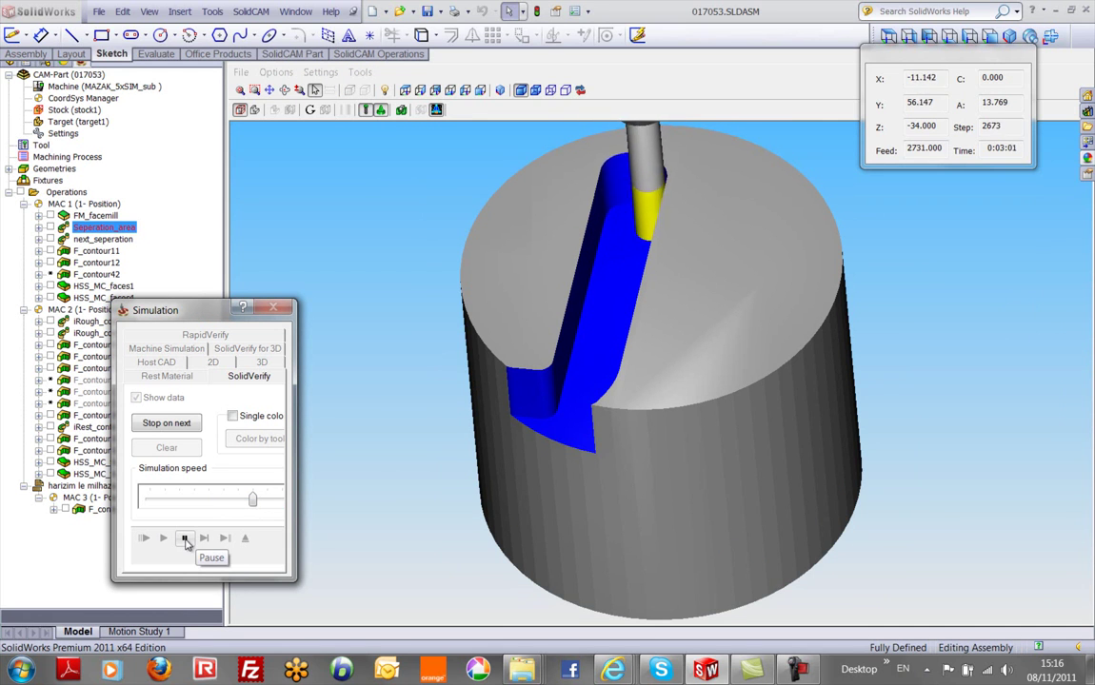
pyautogui.moveTo(253, 505); pyautogui.dragTo(278, 508)
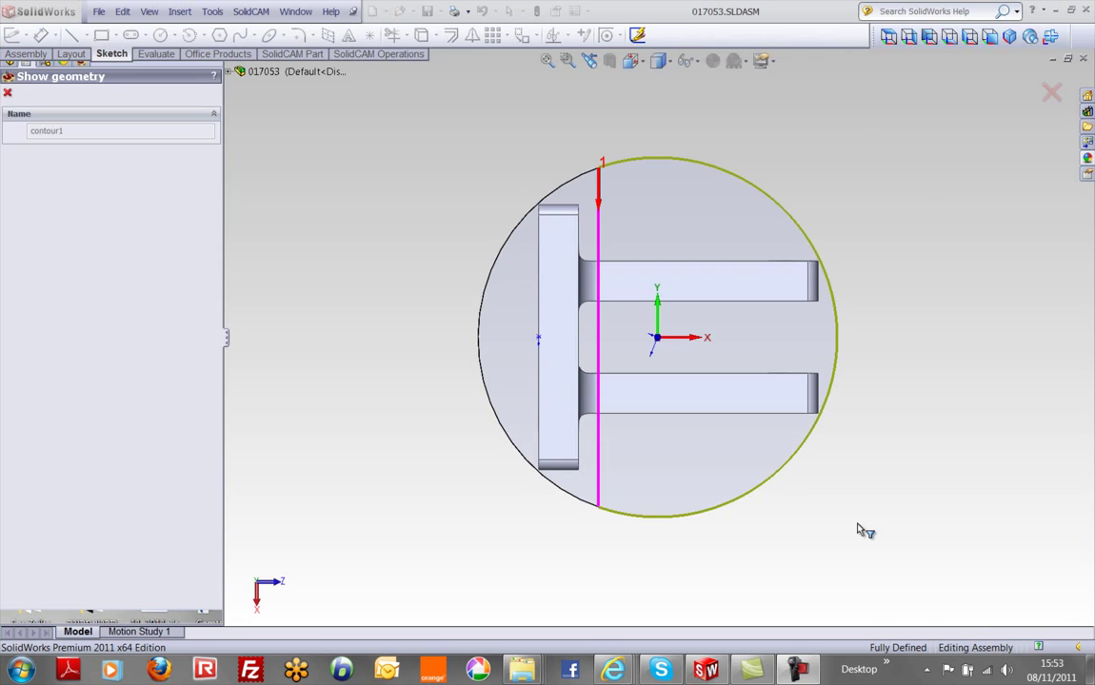
# - Examine the next_seperation operation's contour1 geometry on the model and review its milling levels and cutting conditions
pyautogui.hotkey('ctrl', 'Left')
pyautogui.hotkey('ctrl', 'Down')
pyautogui.scroll(-2, 781, 518)
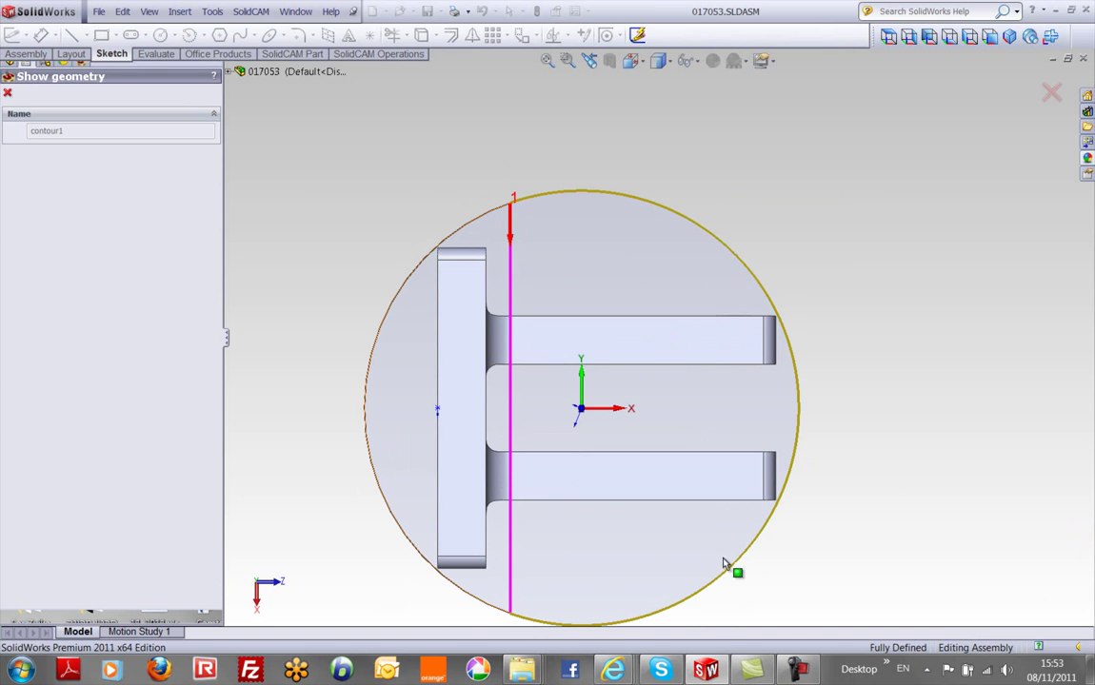
pyautogui.moveTo(642, 562); pyautogui.dragTo(635, 427, button='middle')
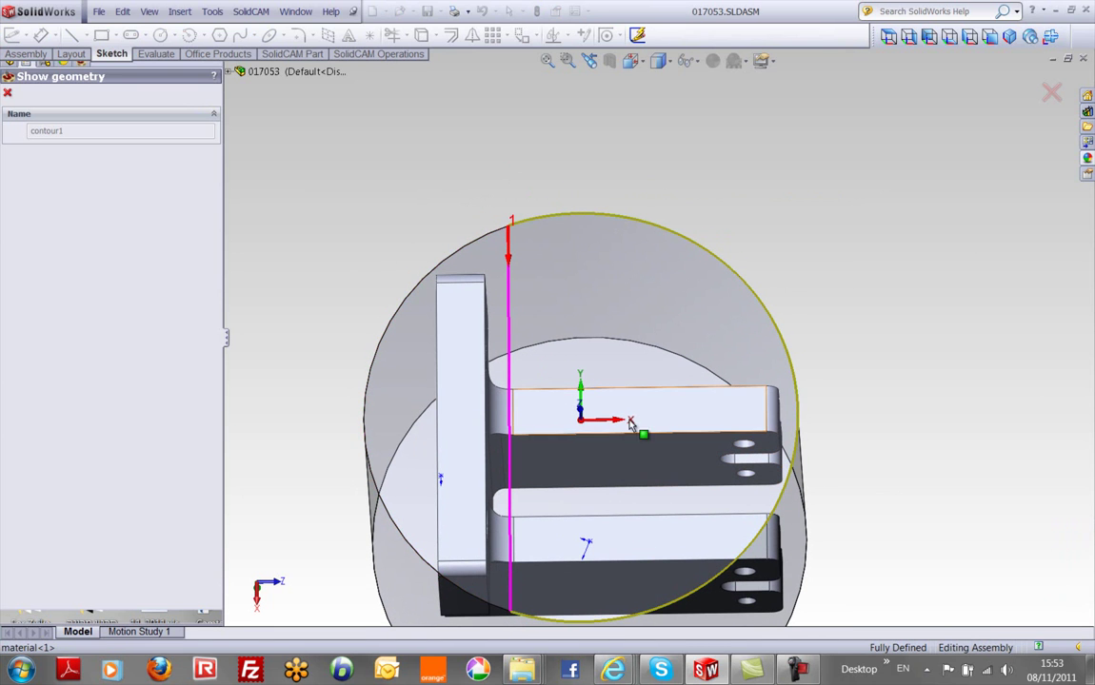
pyautogui.click(7, 92)
pyautogui.click(298, 150)
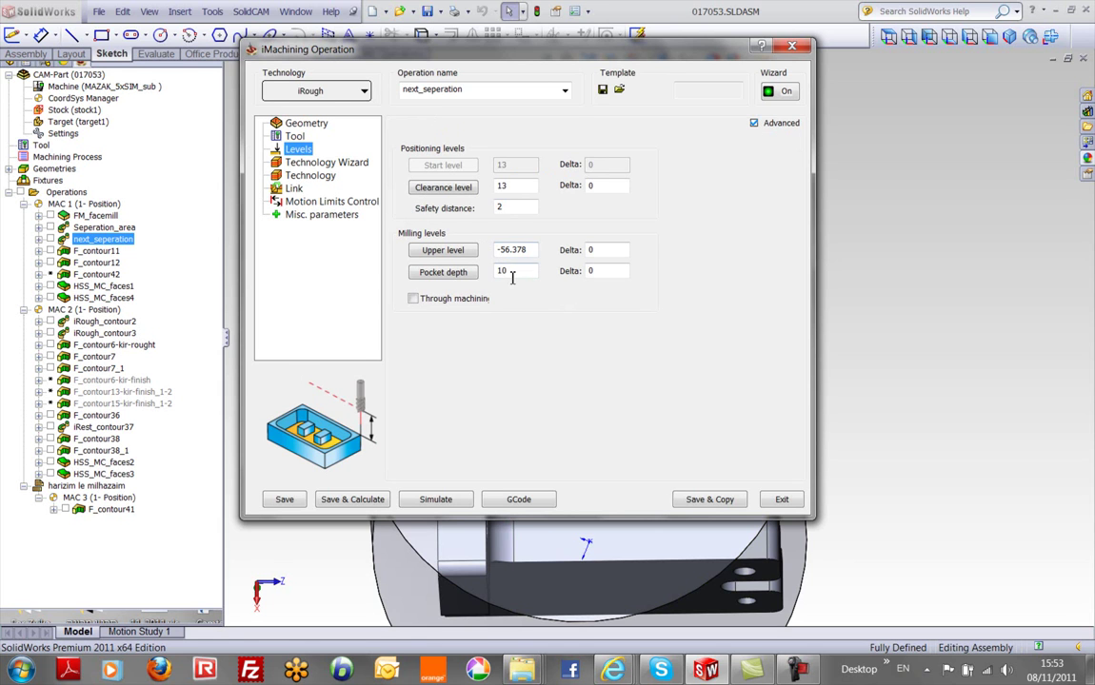
pyautogui.click(318, 164)
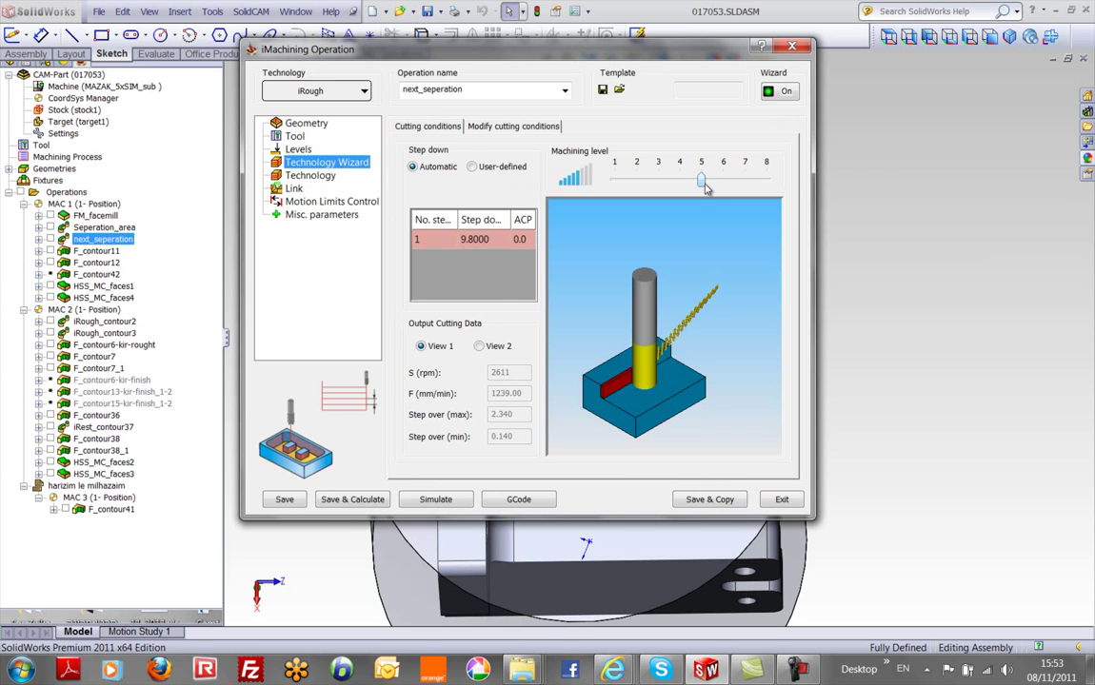
# - Play the next_seperation tool path in the Host CAD simulation, viewed down the Z axis at a reduced speed
pyautogui.click(438, 496)
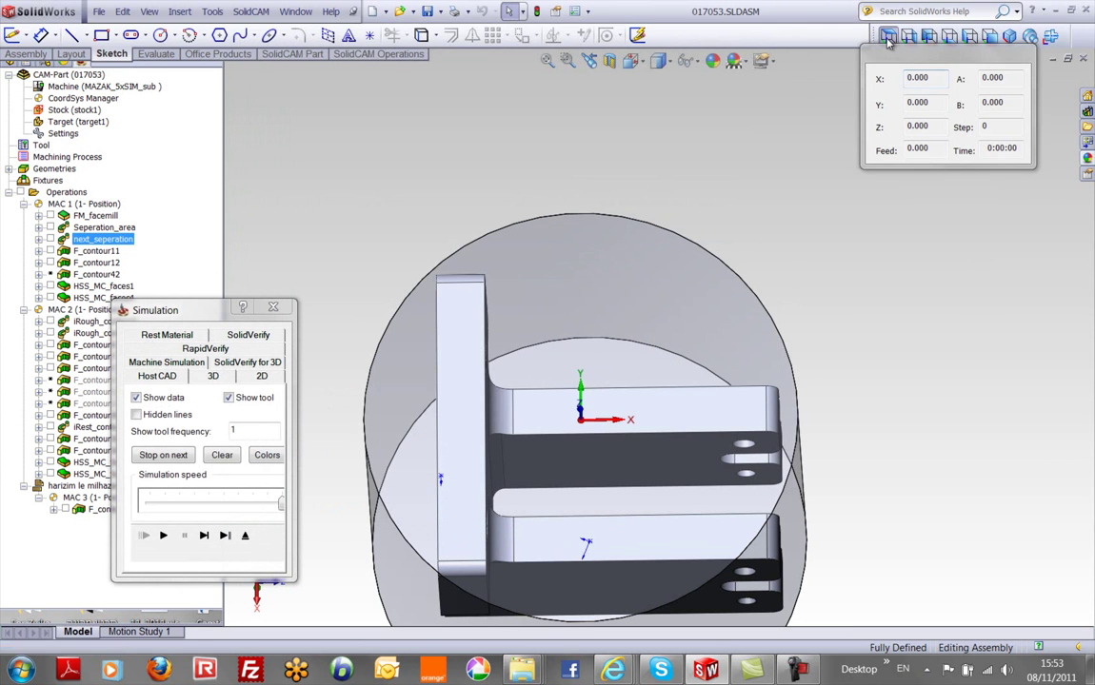
pyautogui.click(887, 37)
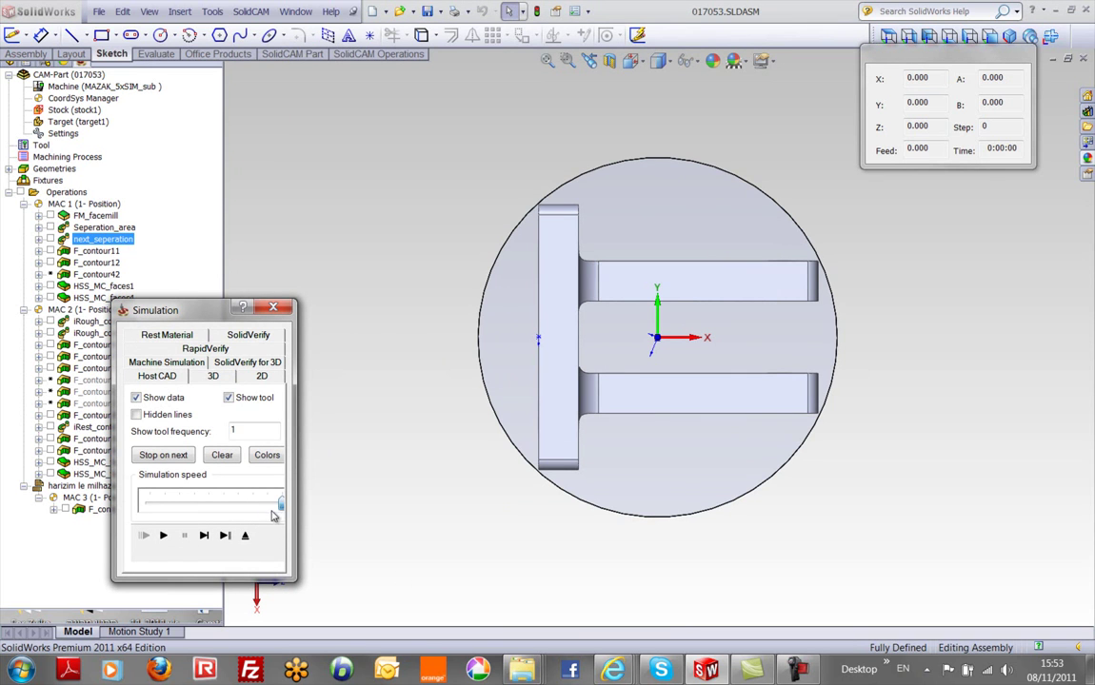
pyautogui.click(162, 535)
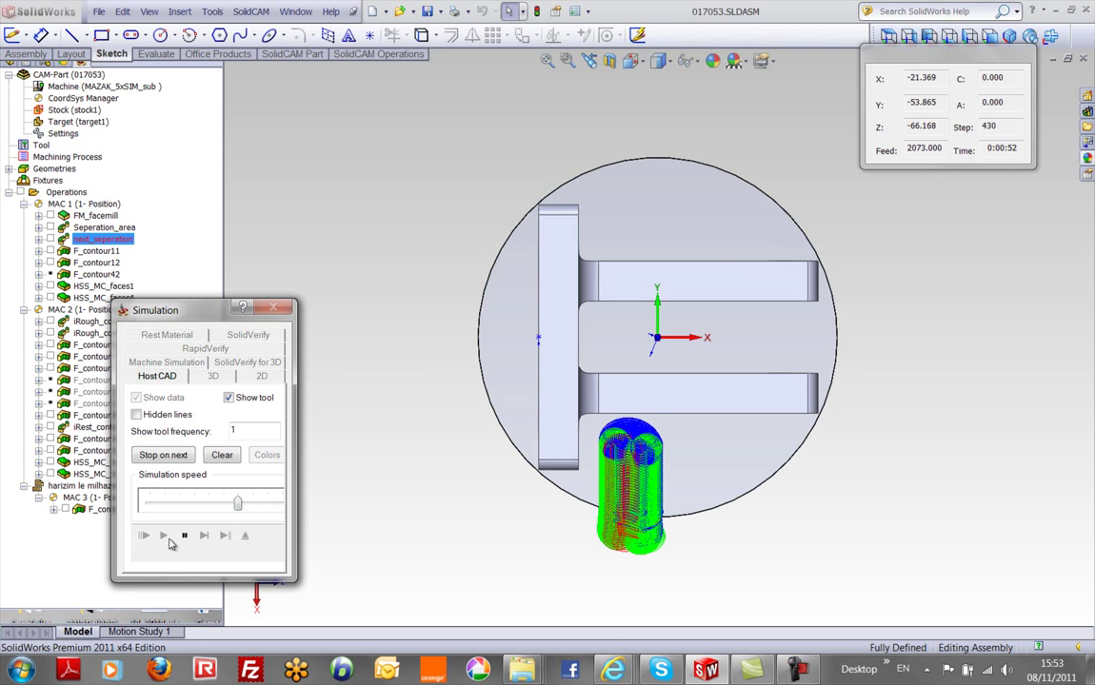
# - Stop the next_seperation playback in the Host CAD simulation and replay the tool path with the tool hidden
pyautogui.click(185, 536)
pyautogui.click(163, 535)
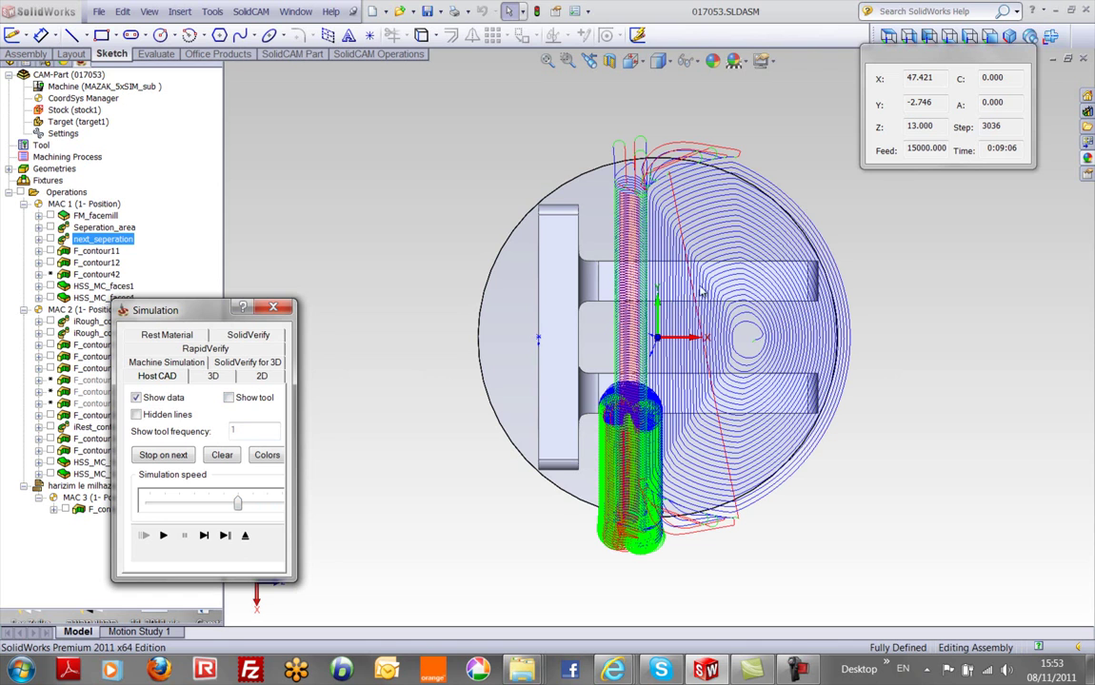
pyautogui.click(165, 538)
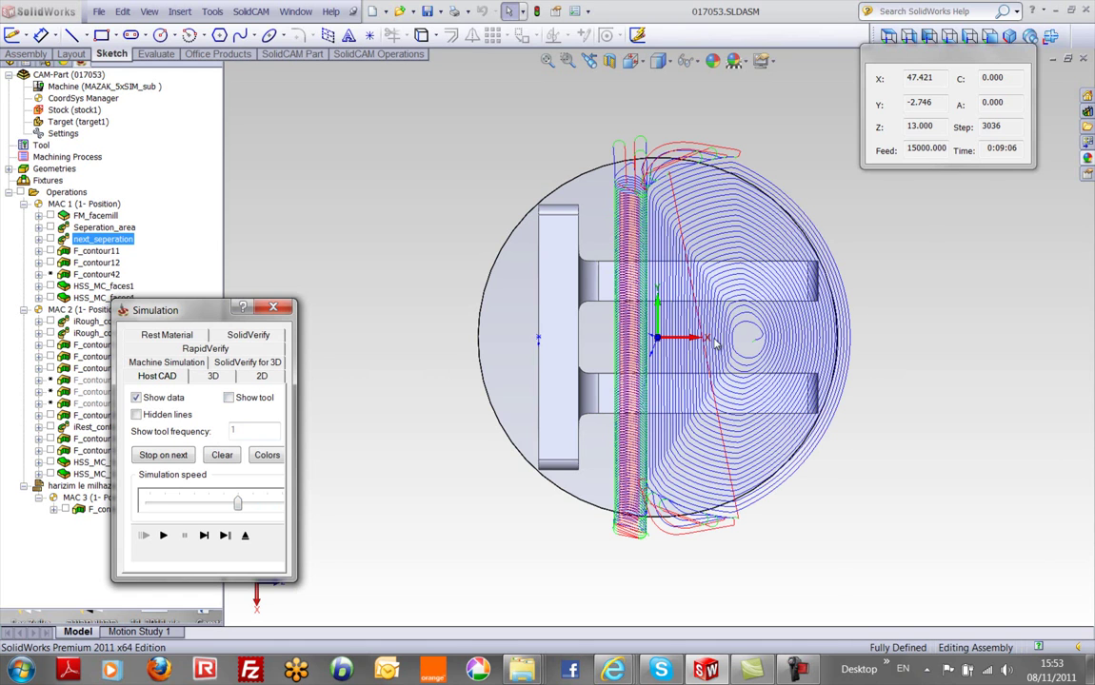
# - Play the SolidVerify simulation of next_seperation at reduced speed and close the simulation
pyautogui.click(247, 336)
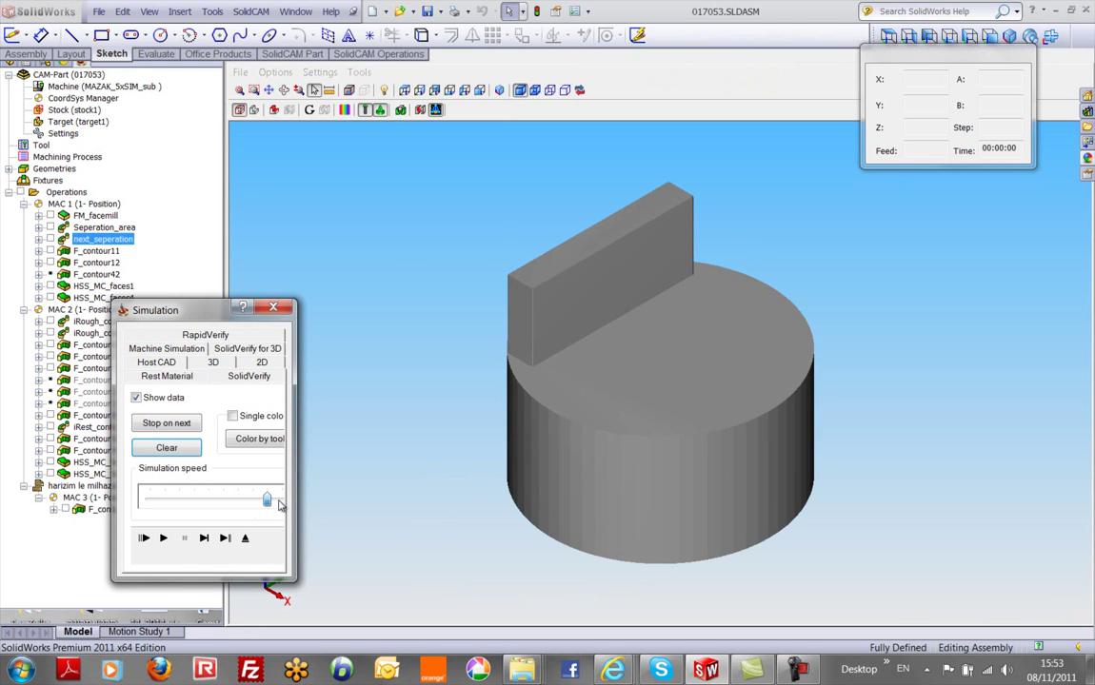
pyautogui.click(168, 540)
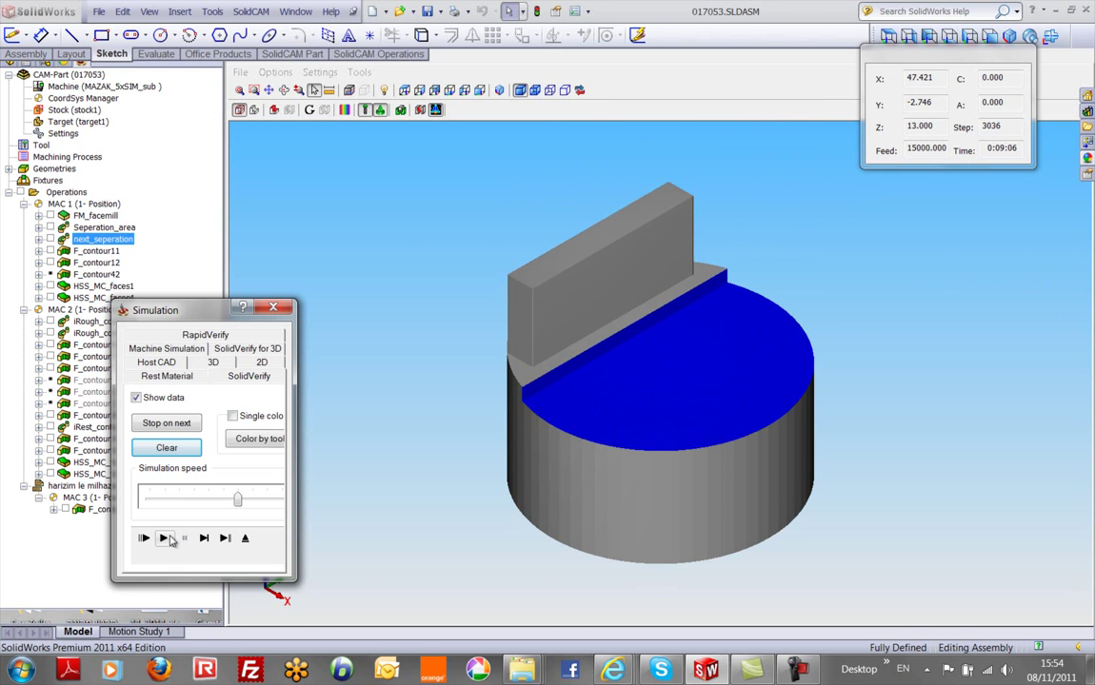
pyautogui.press('Escape')
# - Play the next_seperation tool path once more in the Host CAD simulation at maximum speed and exit the simulation
pyautogui.click(435, 499)
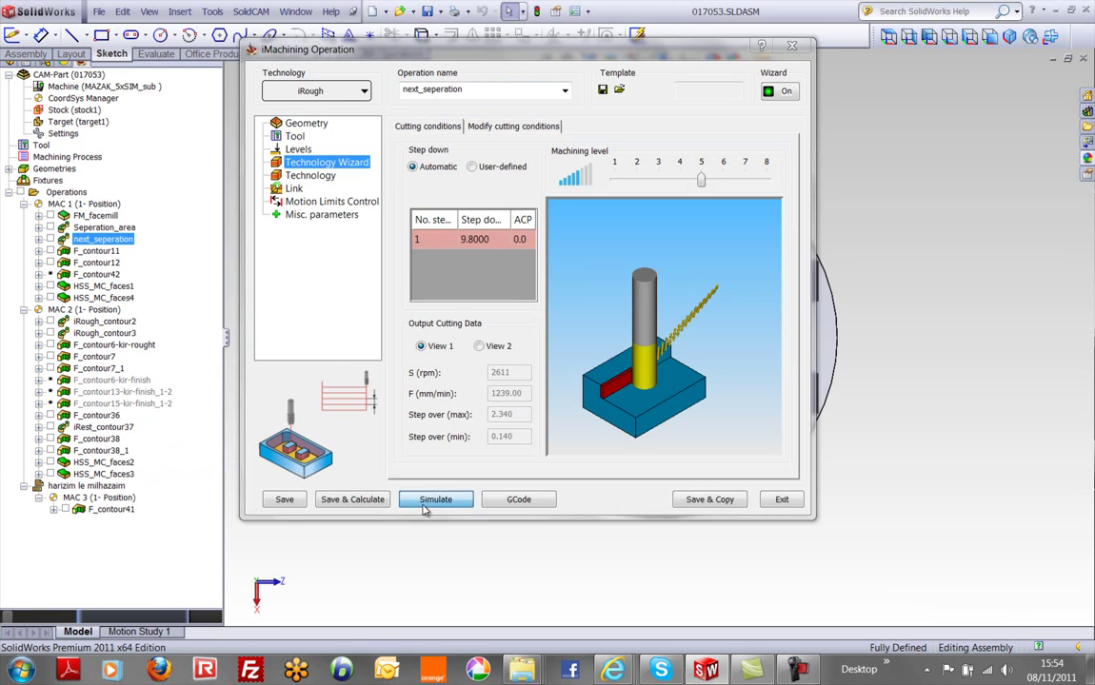
pyautogui.click(198, 364)
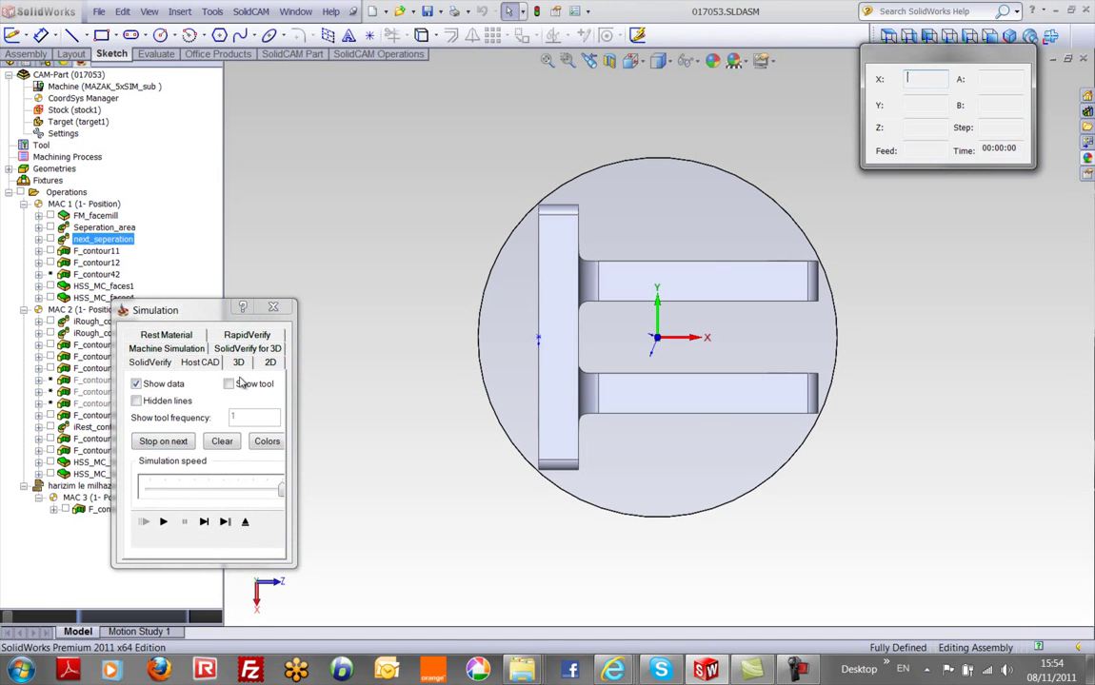
pyautogui.click(163, 522)
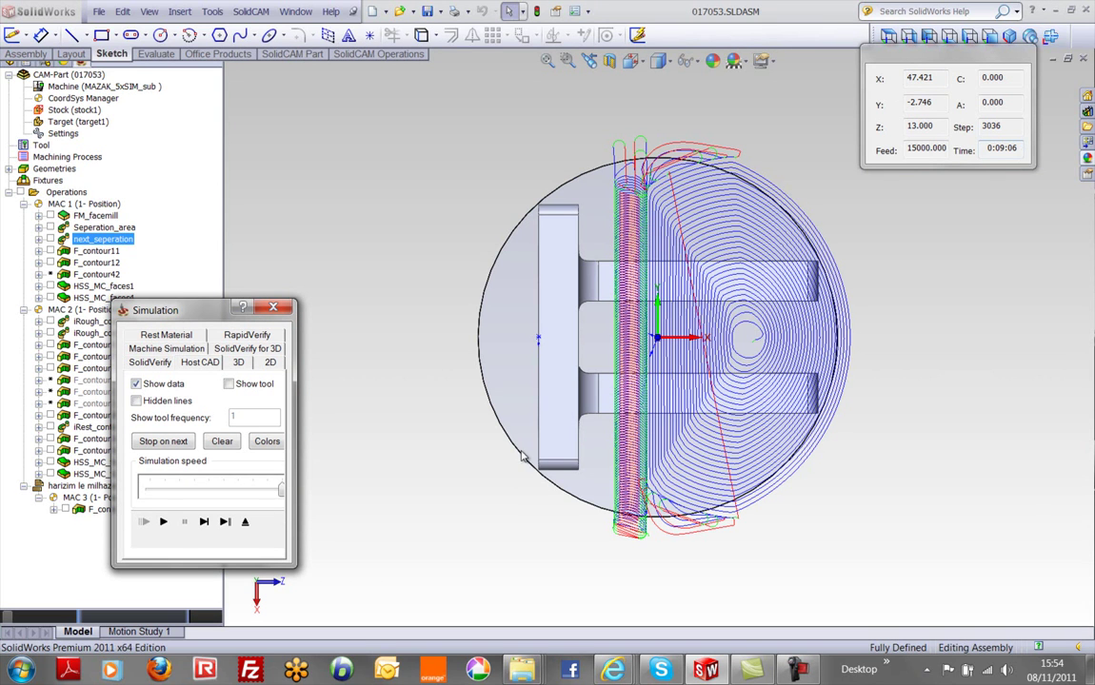
pyautogui.click(244, 524)
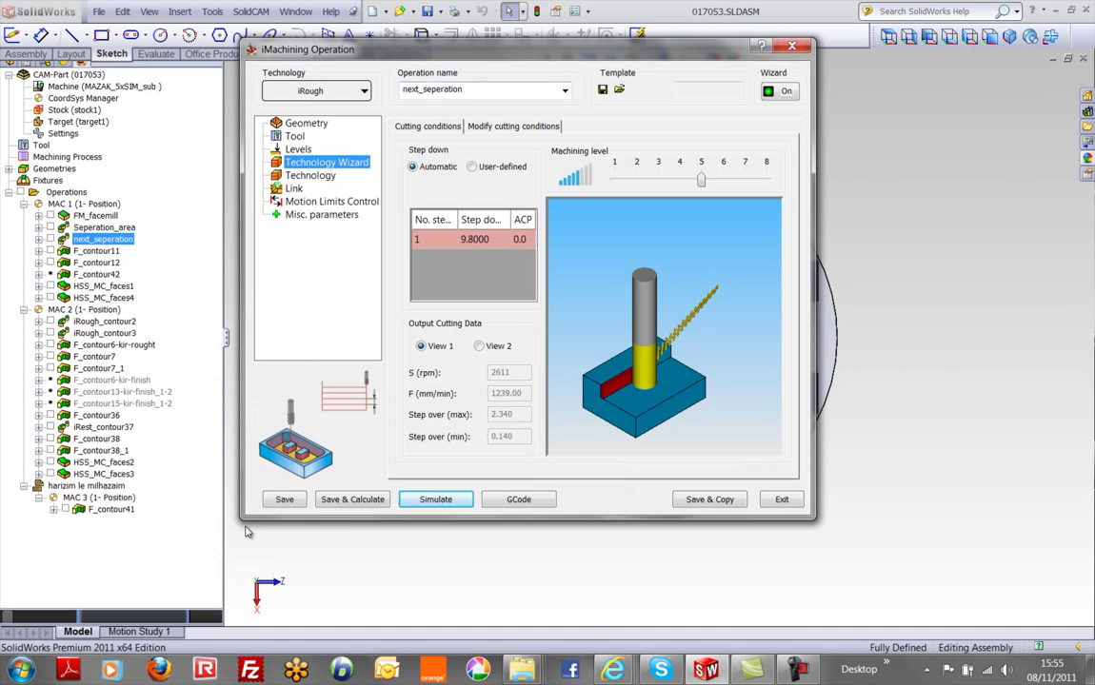
# - Turn island moating off in the next_seperation operation's channel settings, then save and recalculate the tool path
pyautogui.click(312, 176)
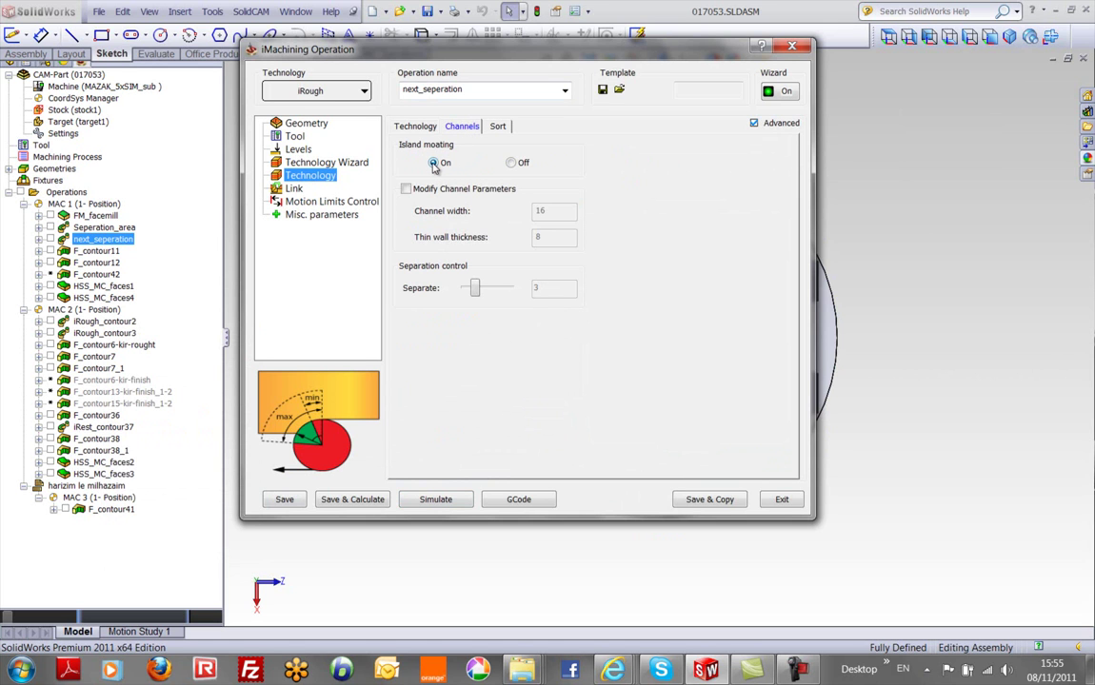
pyautogui.moveTo(514, 168)
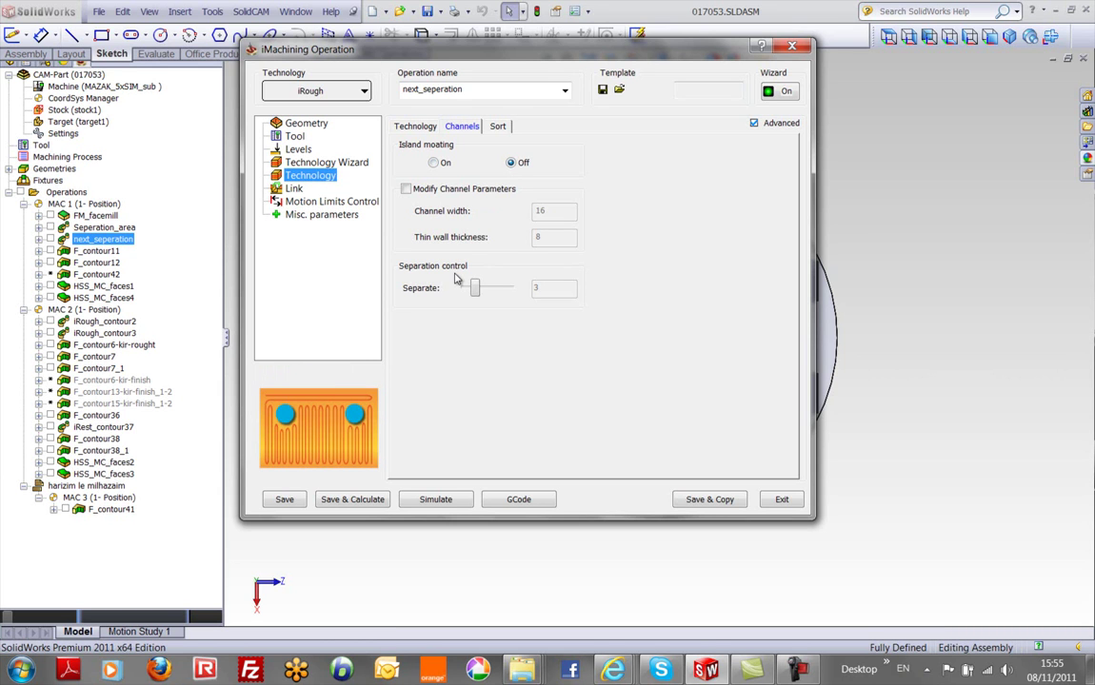
pyautogui.click(356, 502)
pyautogui.click(530, 607)
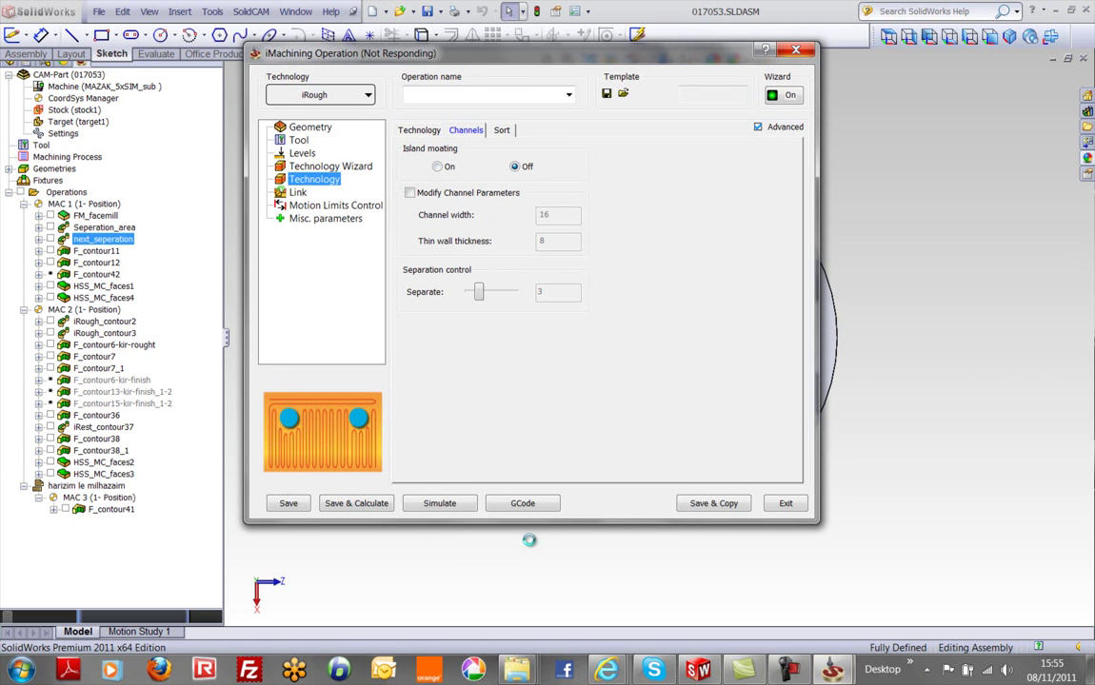
# - Simulate the recalculated next_seperation tool path in Host CAD at slightly below maximum speed
pyautogui.click(437, 499)
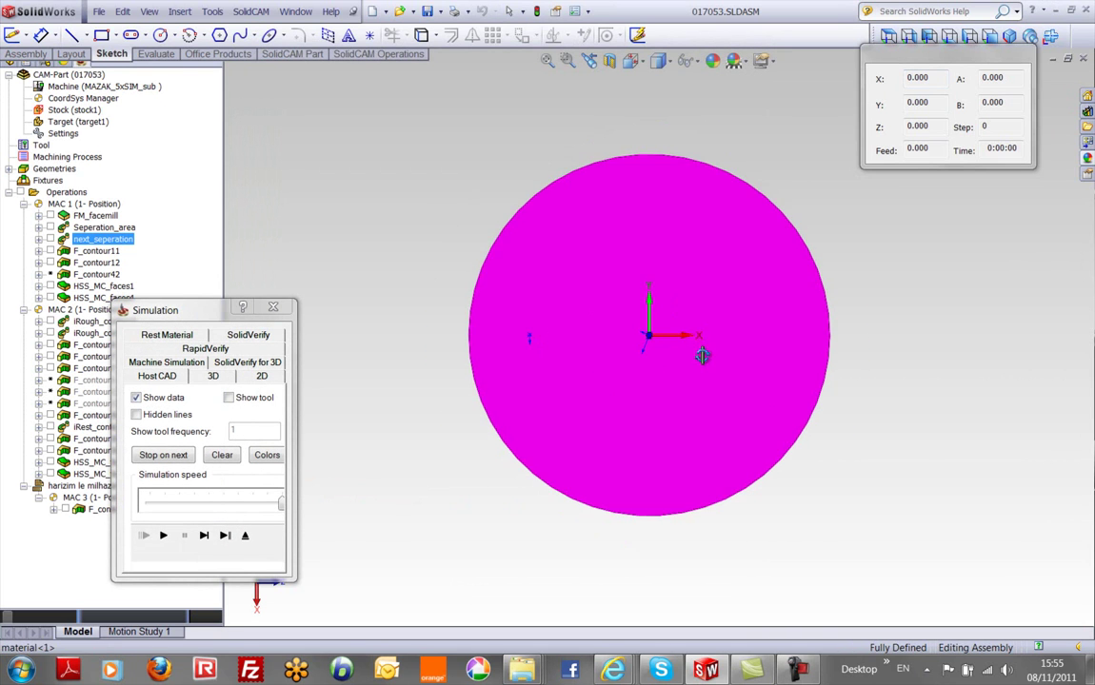
pyautogui.click(200, 549)
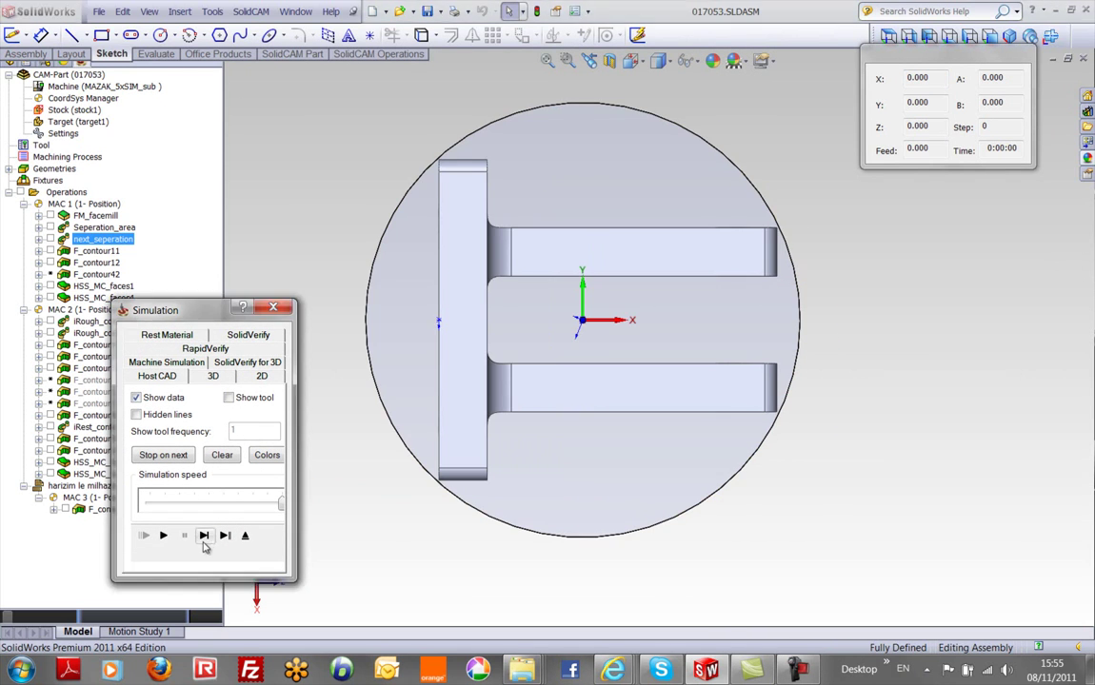
pyautogui.moveTo(277, 510); pyautogui.dragTo(270, 511)
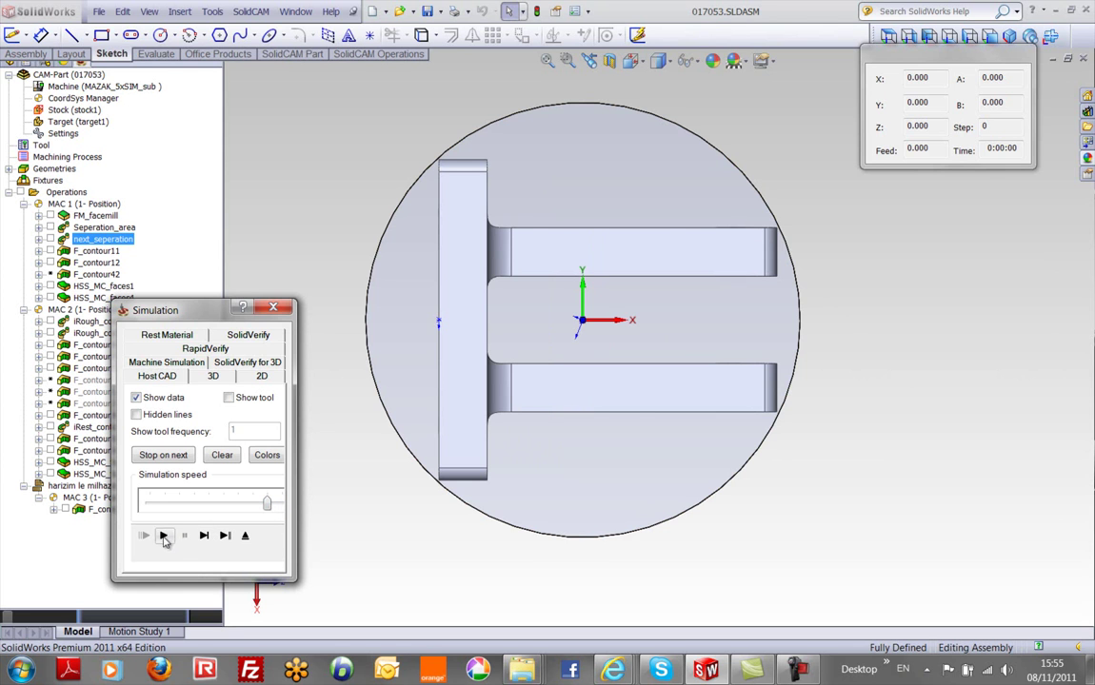
pyautogui.click(164, 536)
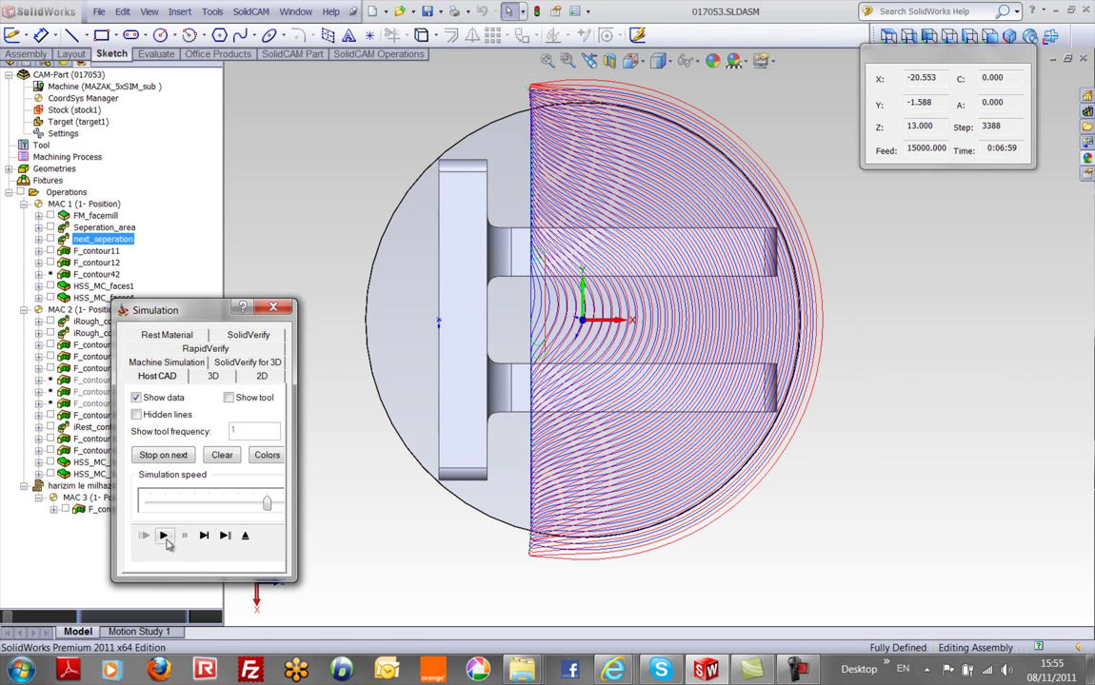
# - Replay the next_seperation tool path at medium speed, examine it from an angle, and raise the speed to maximum
pyautogui.moveTo(268, 503); pyautogui.dragTo(207, 502)
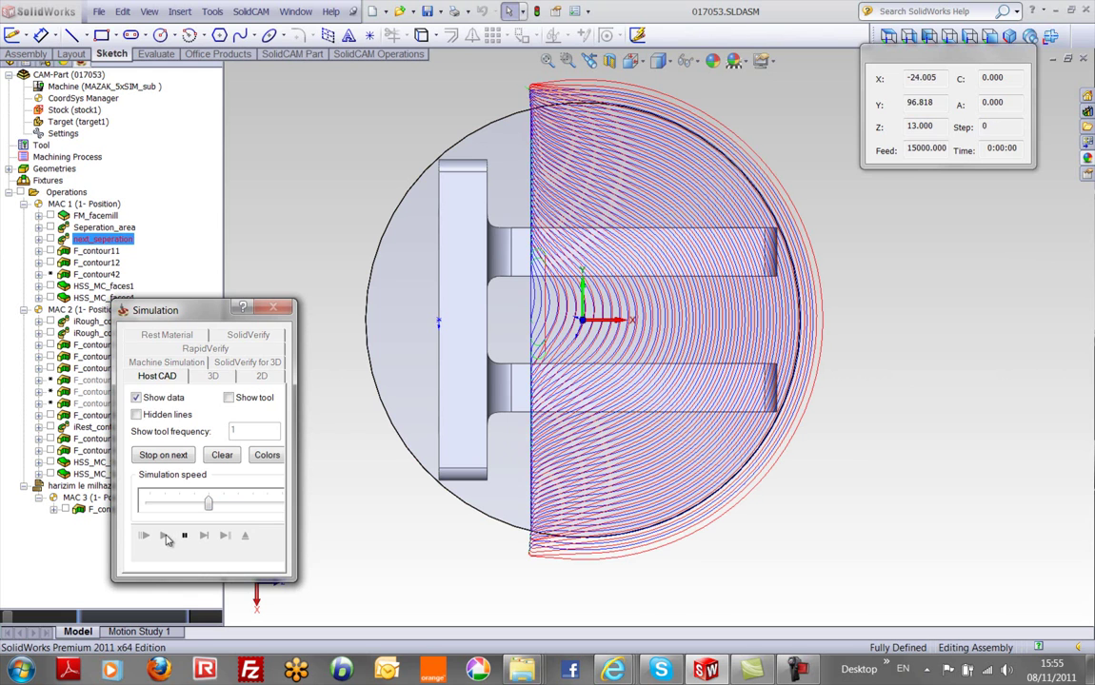
pyautogui.click(164, 535)
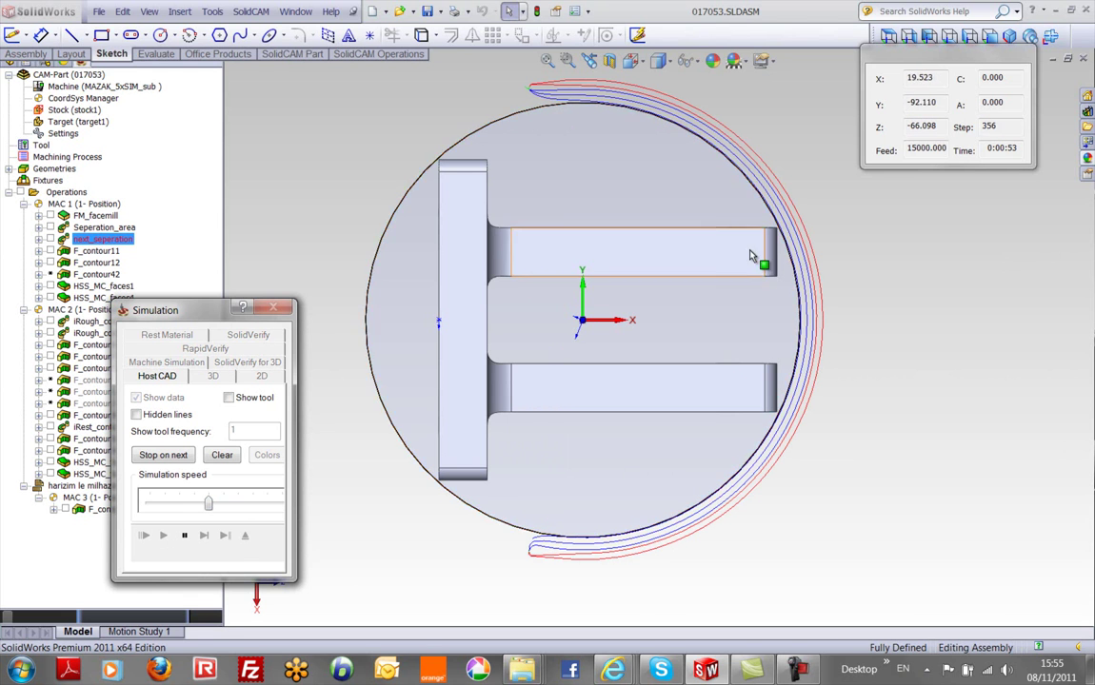
pyautogui.moveTo(672, 591); pyautogui.dragTo(575, 142, button='middle')
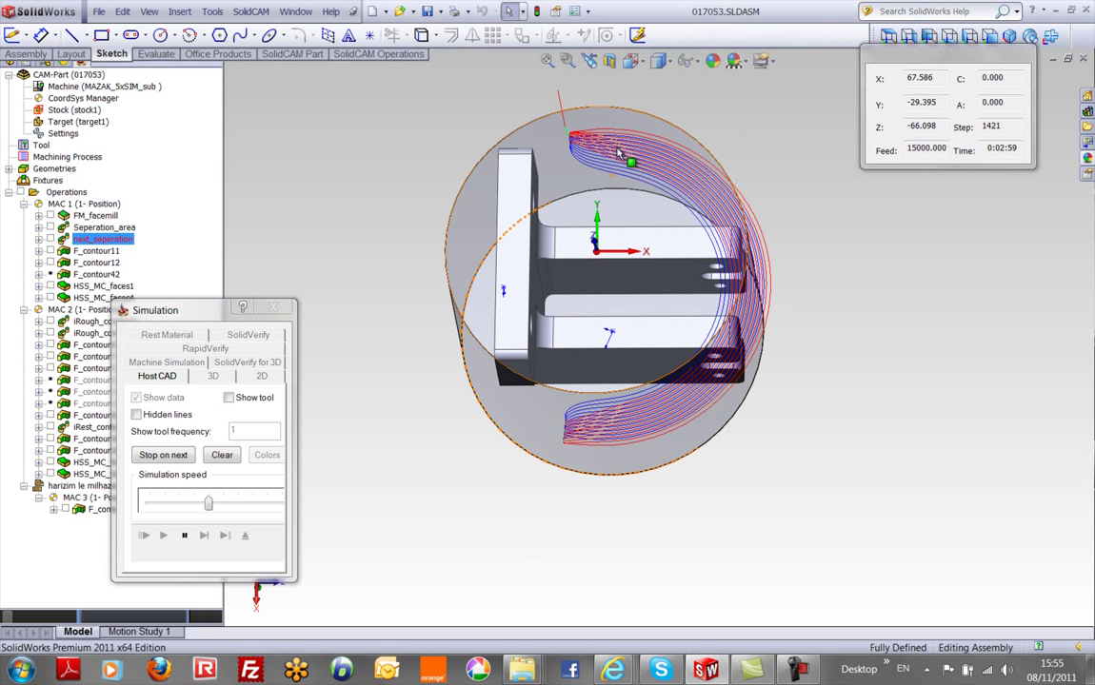
pyautogui.hotkey('ctrl', '1')
pyautogui.moveTo(210, 507); pyautogui.dragTo(282, 503)
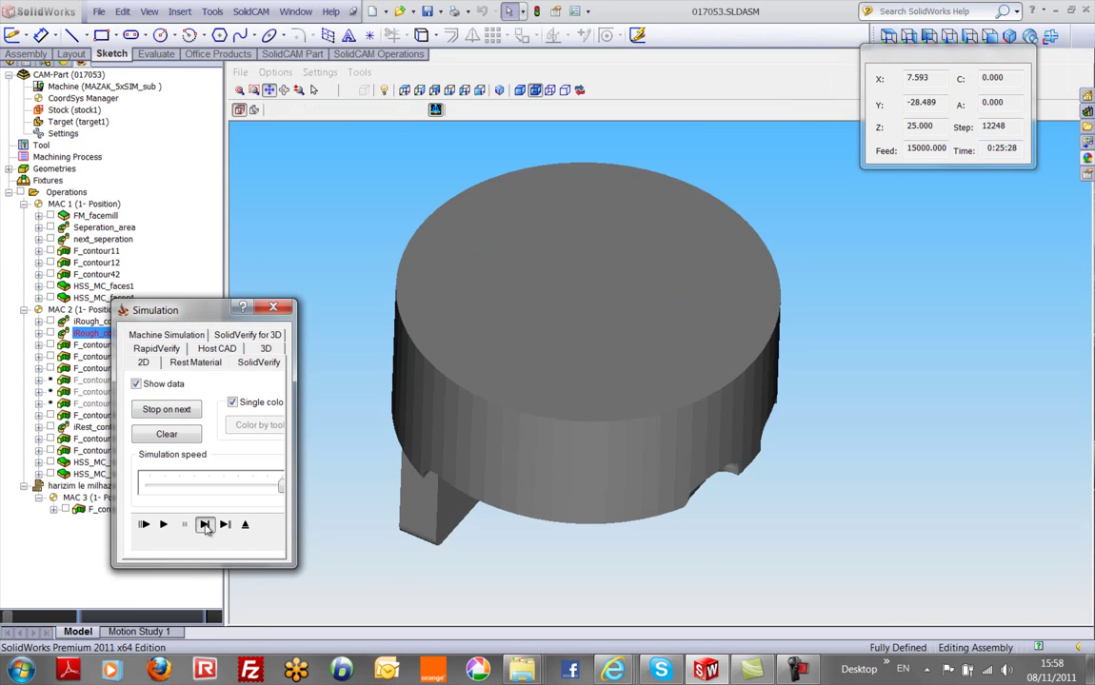
# - Advance the SolidVerify simulation to iRough_contour3 and play it at slightly below maximum speed
pyautogui.click(205, 524)
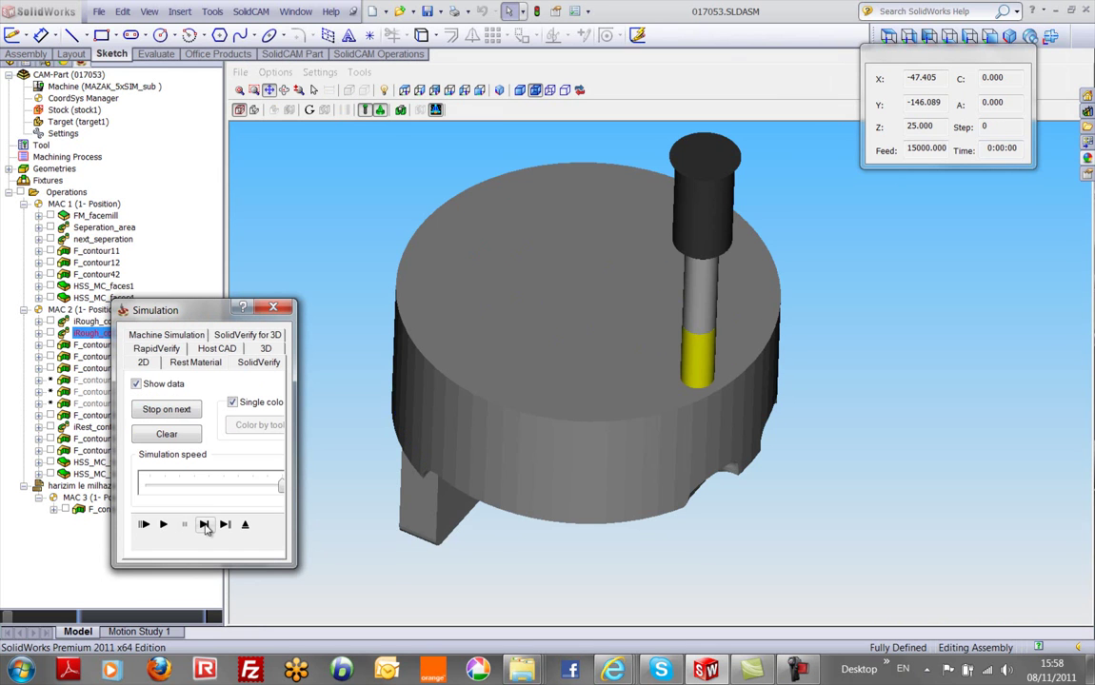
pyautogui.moveTo(415, 513)
pyautogui.mouseDown(button='middle')
pyautogui.moveTo(403, 508)
pyautogui.moveTo(475, 491)
pyautogui.moveTo(418, 520)
pyautogui.mouseUp(button='middle')
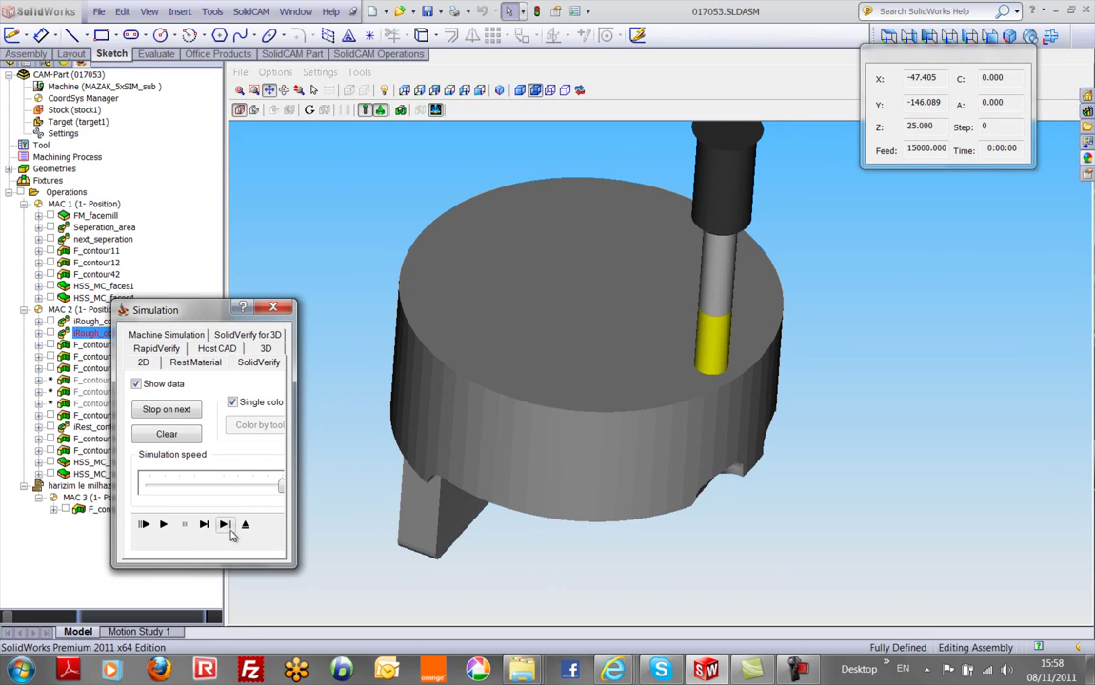
pyautogui.moveTo(280, 486); pyautogui.dragTo(269, 493)
pyautogui.click(163, 523)
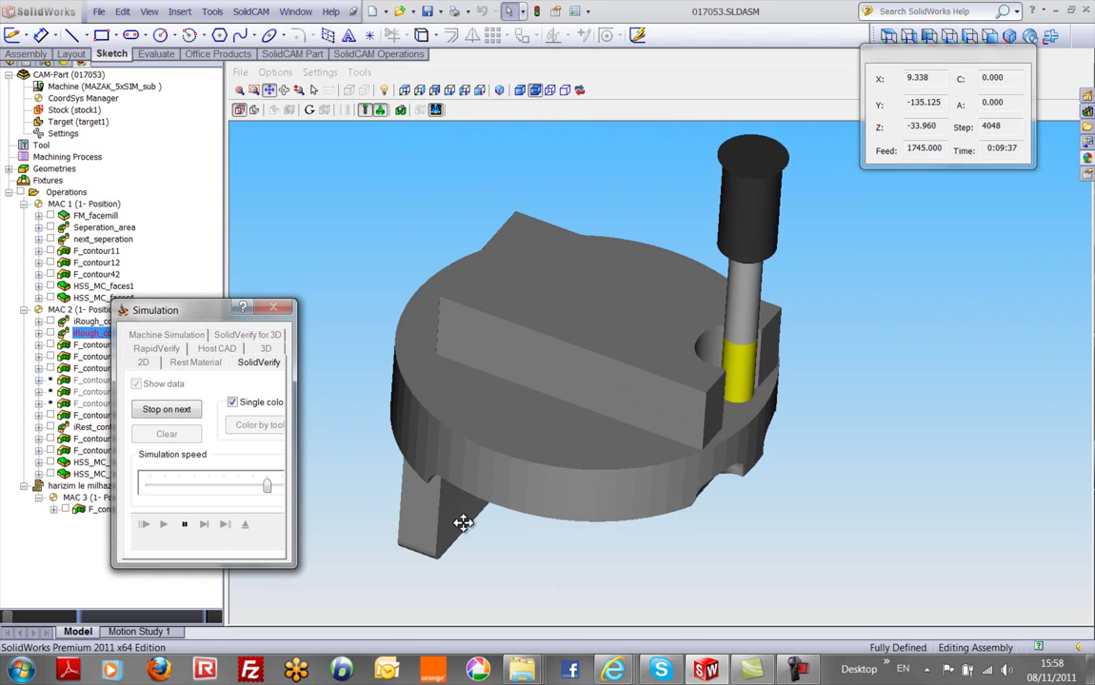
# - Raise the iRough_contour3 SolidVerify playback to maximum speed and examine the slot being cut from several angles
pyautogui.click(770, 385)
pyautogui.scroll(3, 766, 363)
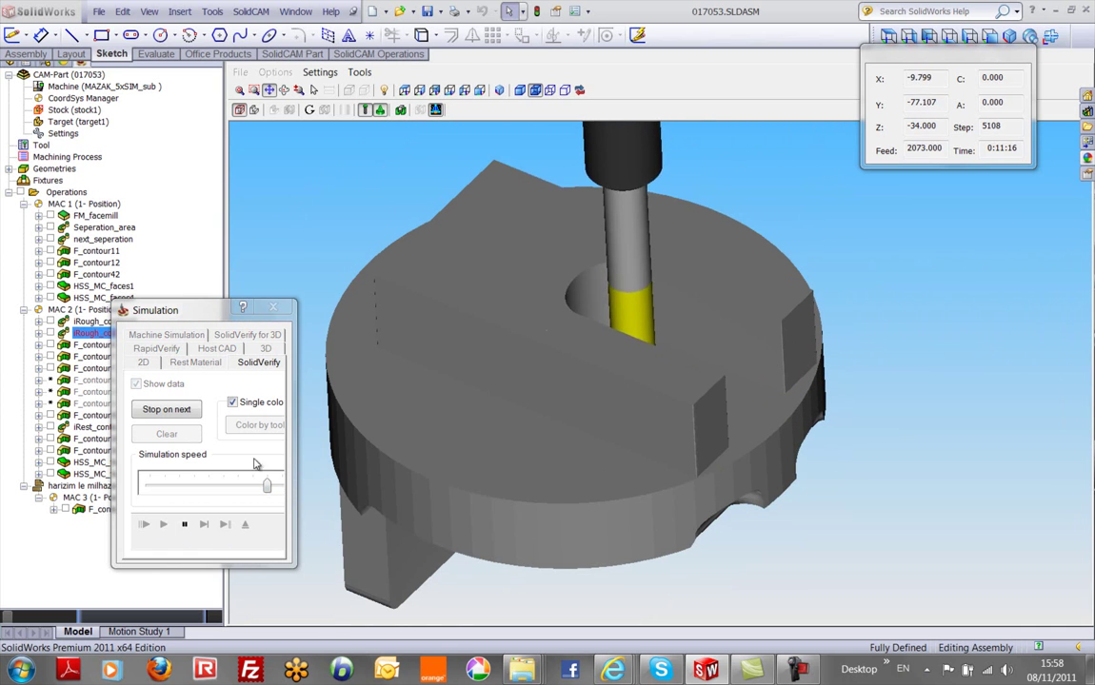
pyautogui.moveTo(266, 487); pyautogui.dragTo(281, 488)
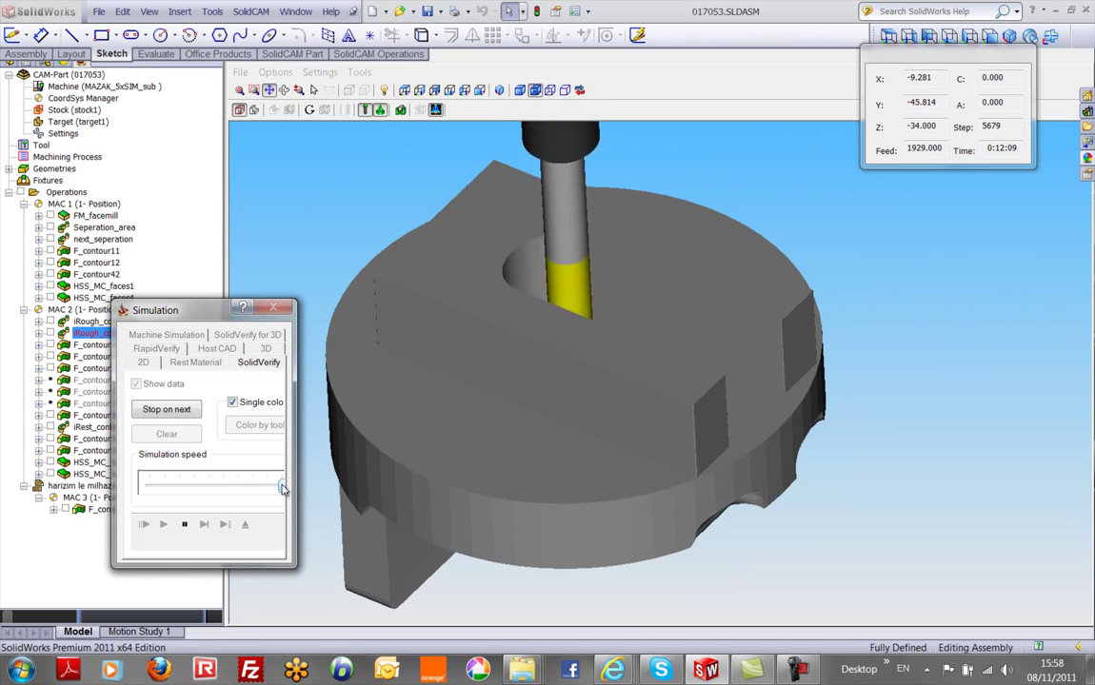
pyautogui.moveTo(420, 475); pyautogui.dragTo(429, 475)
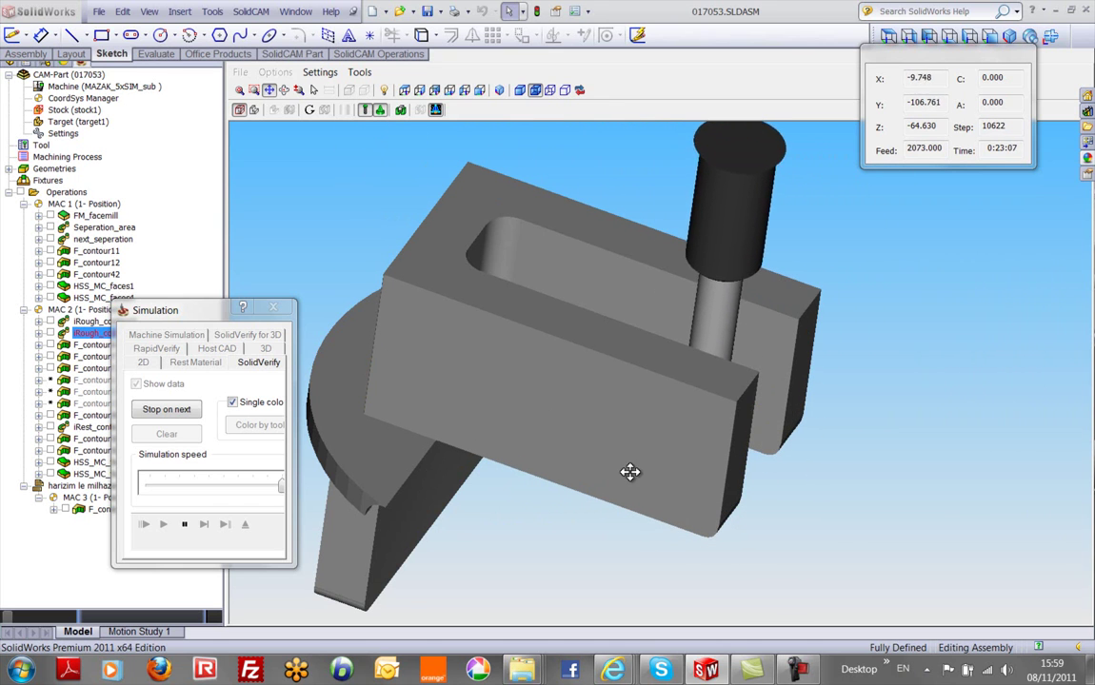
pyautogui.moveTo(633, 471)
pyautogui.mouseDown(button='middle')
pyautogui.moveTo(618, 465)
pyautogui.moveTo(614, 482)
pyautogui.mouseUp(button='middle')
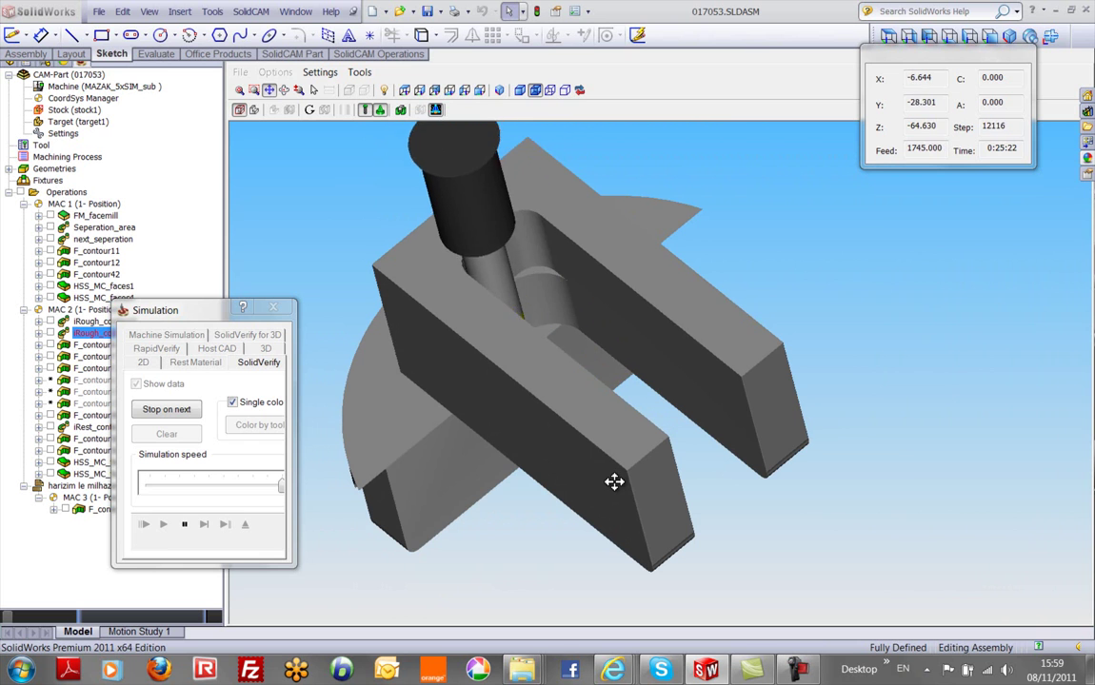
pyautogui.moveTo(614, 482); pyautogui.dragTo(682, 446, button='middle')
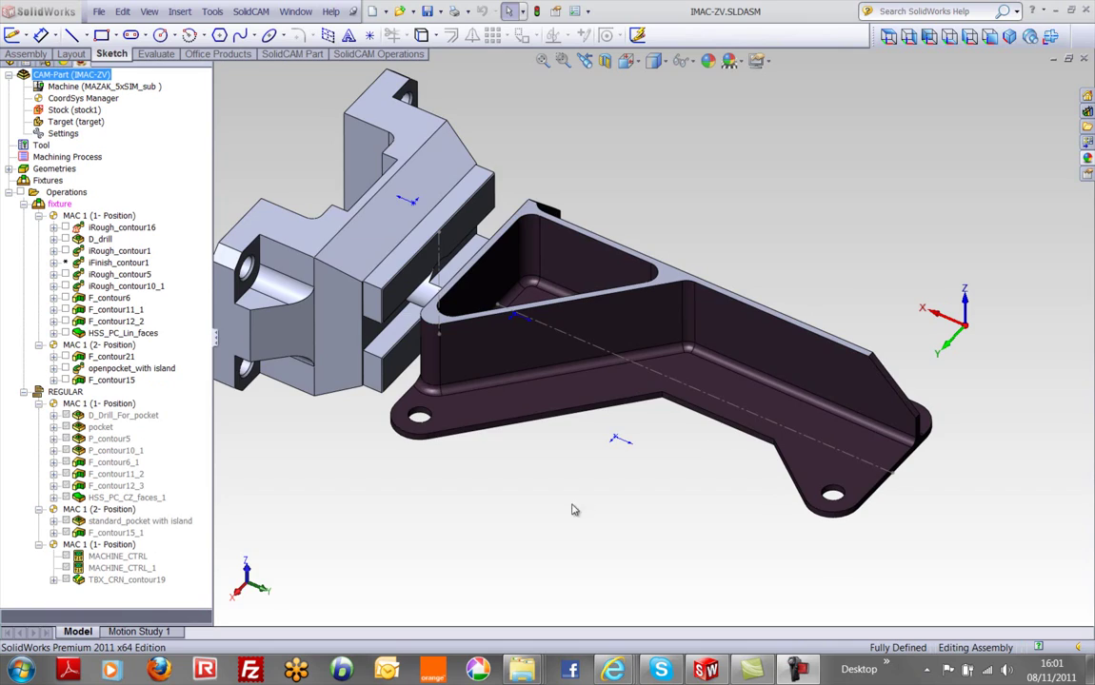
# - Examine the IMAC-ZV part and review the iMachining machine, material and level settings in its CAM-Part definition without changing them
pyautogui.moveTo(572, 510); pyautogui.dragTo(549, 290, button='middle')
pyautogui.scroll(-2, 550, 291)
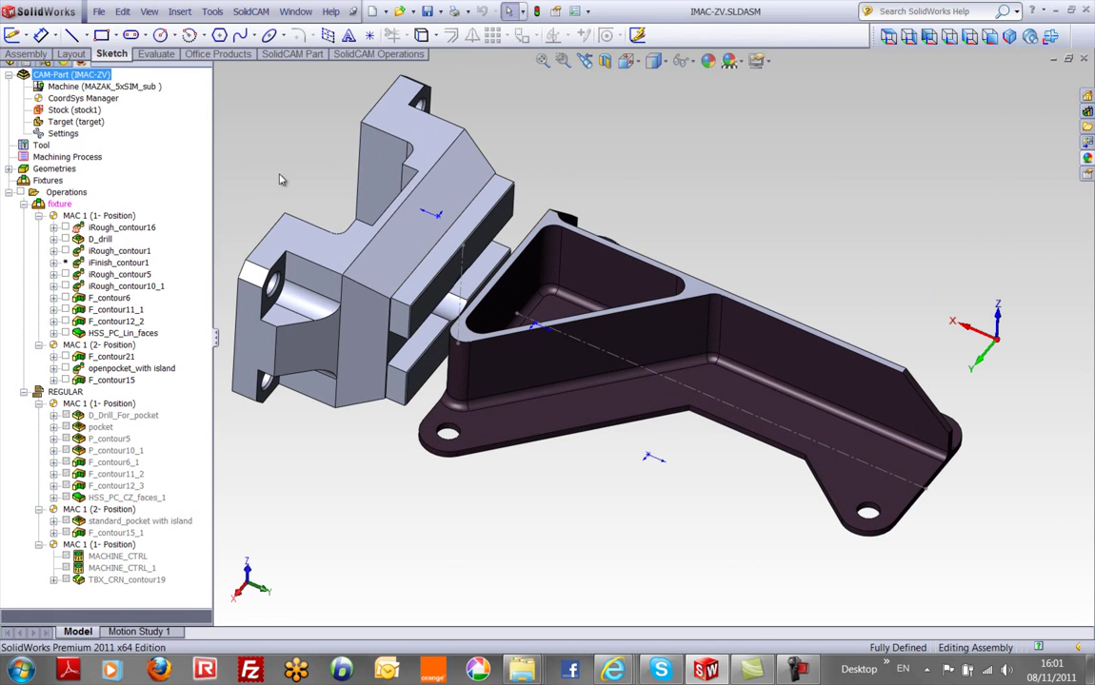
pyautogui.rightClick(78, 76)
pyautogui.click(114, 80)
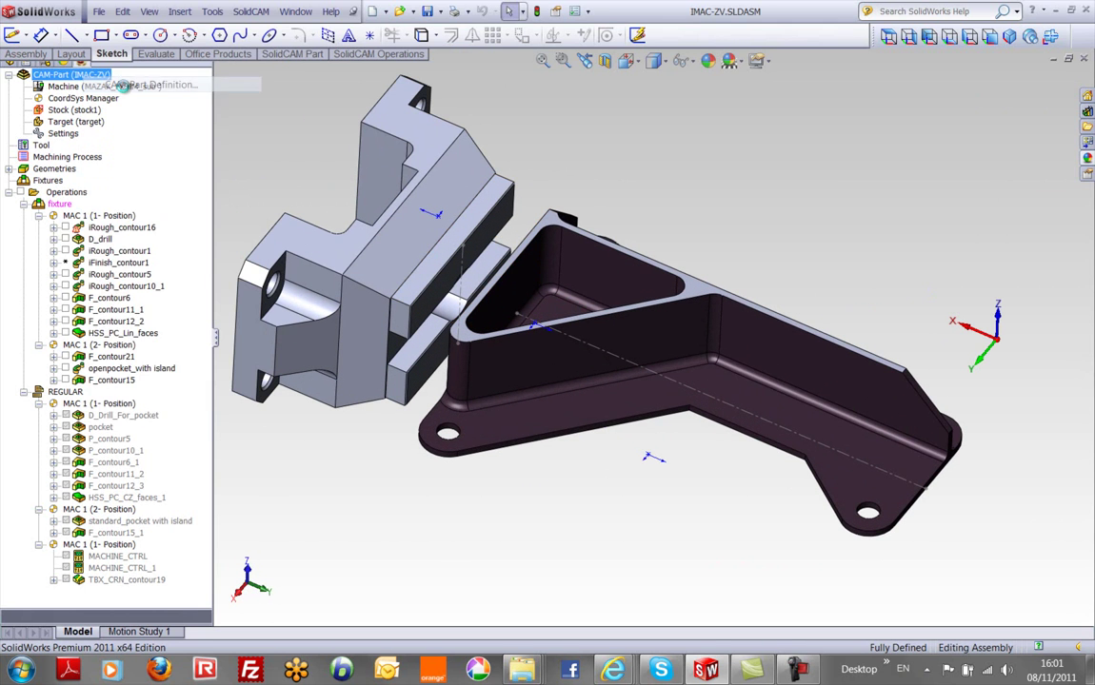
pyautogui.scroll(-1, 184, 103)
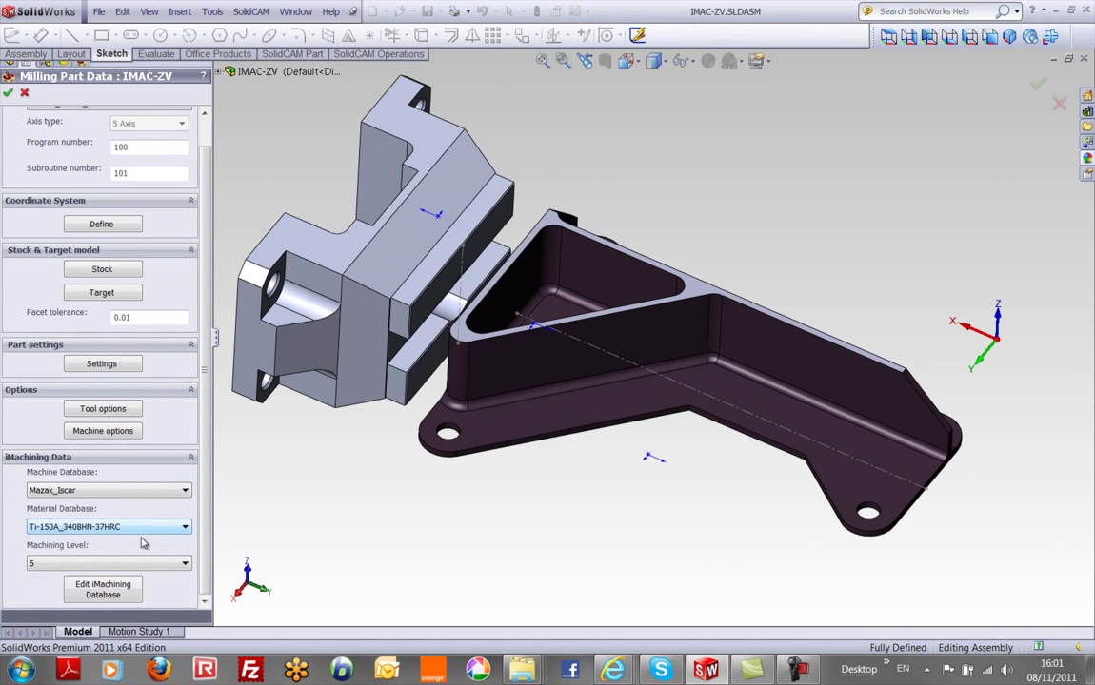
pyautogui.click(25, 91)
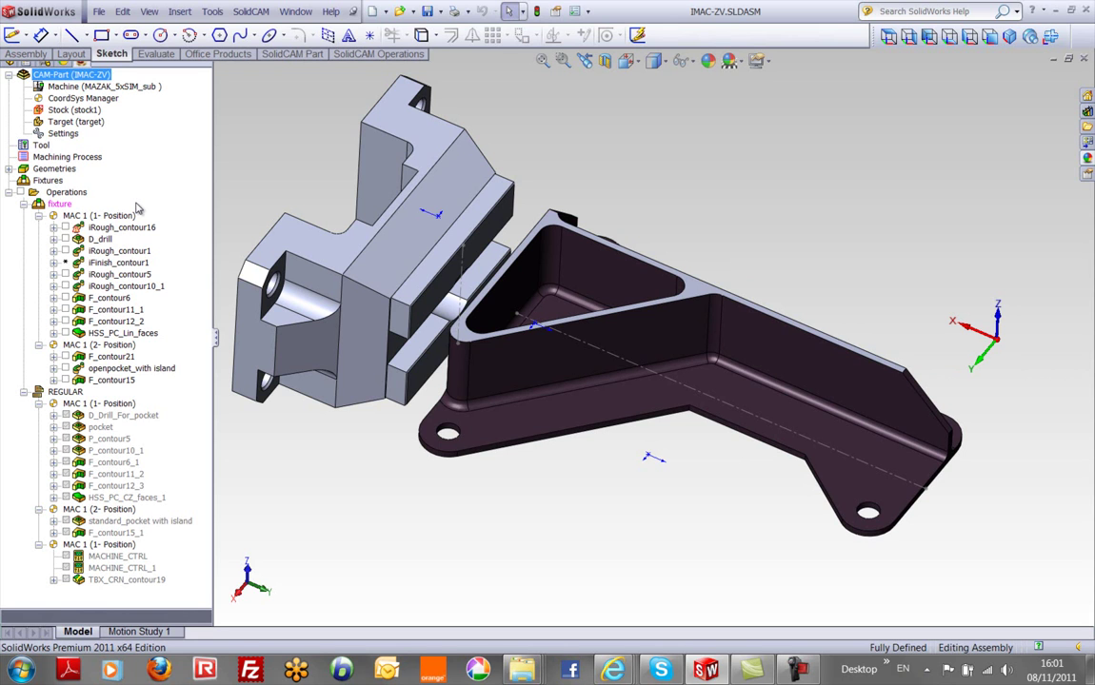
# - Examine the triangular pocket up close and show the contour1 geometry of the REGULAR setup's pocket operation on the model
pyautogui.click(100, 426)
pyautogui.scroll(-6, 699, 456)
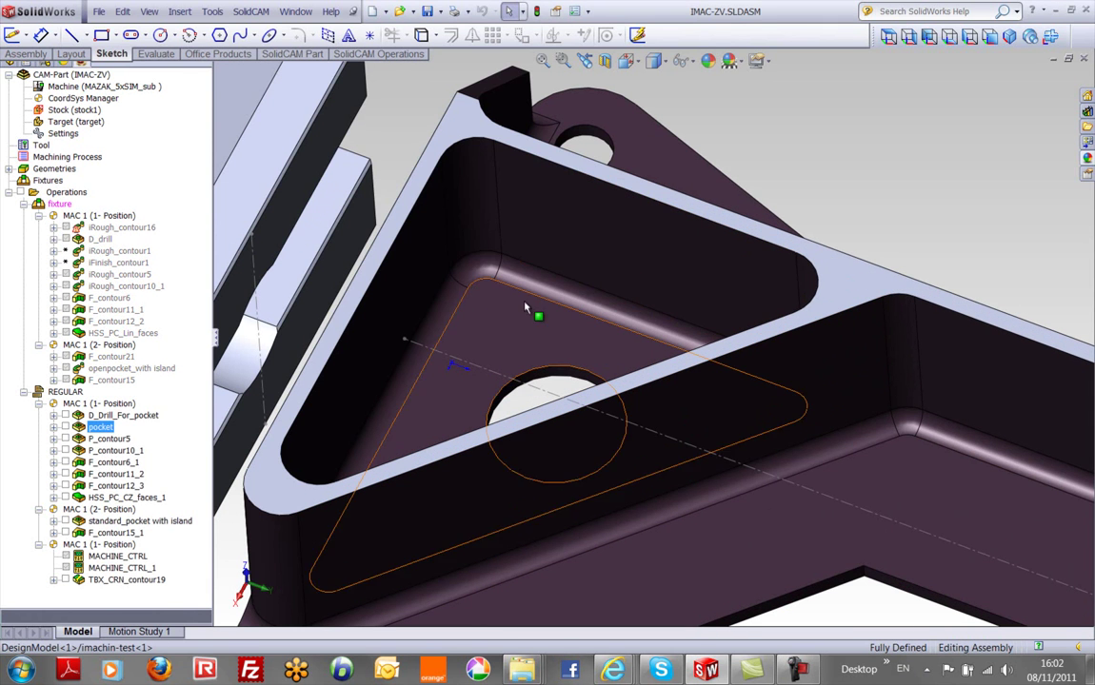
pyautogui.moveTo(635, 485); pyautogui.dragTo(645, 443, button='middle')
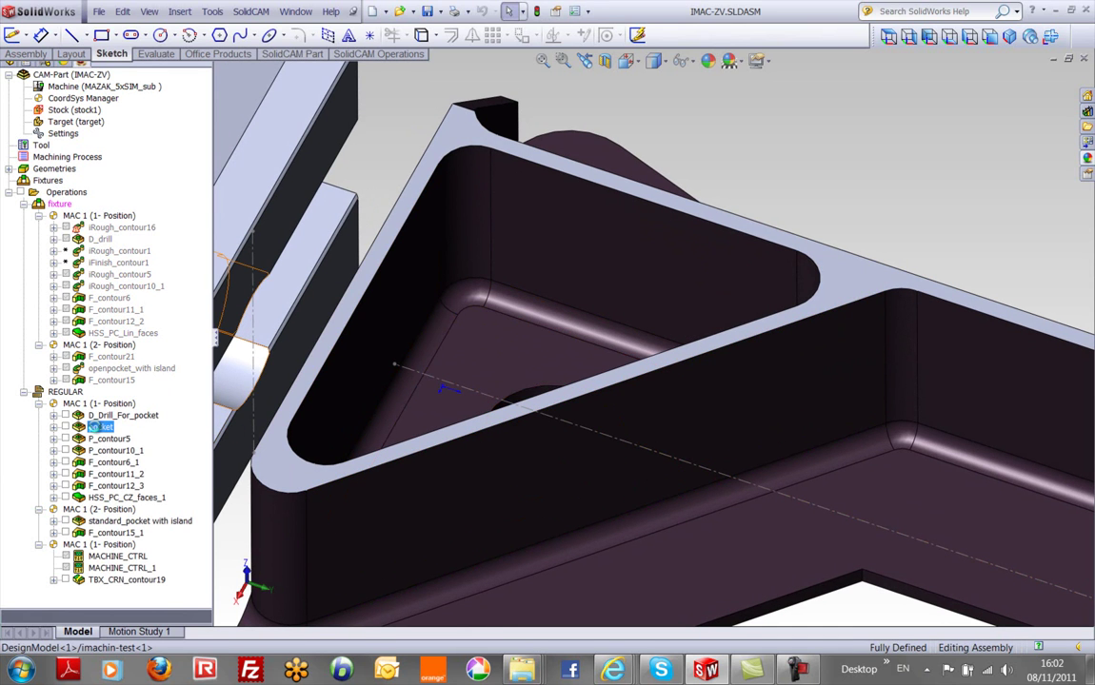
pyautogui.doubleClick(100, 427)
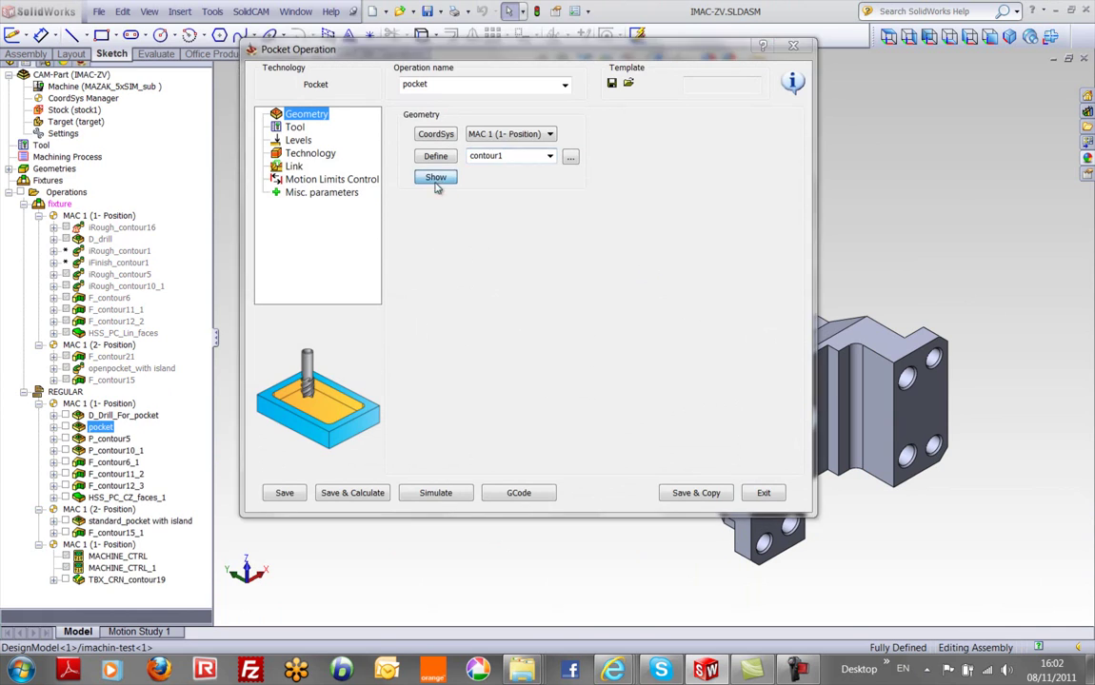
pyautogui.click(435, 178)
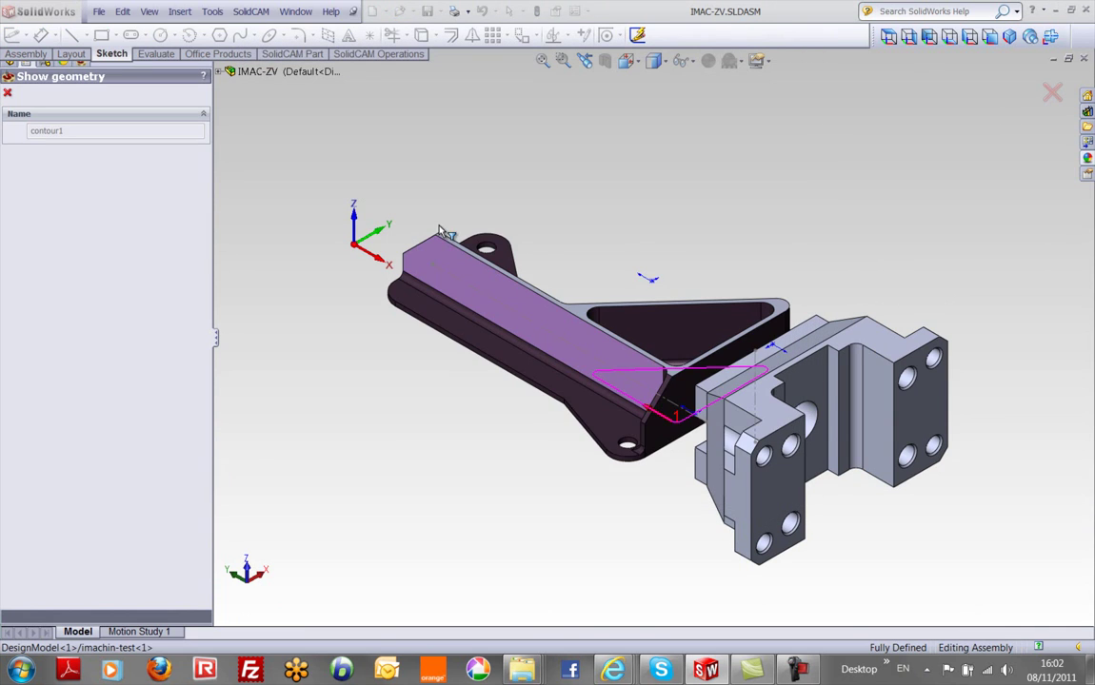
# - Check the pocket's contour1 geometry from above and review the pocket operation's end mill and its feed and spin data
pyautogui.click(889, 38)
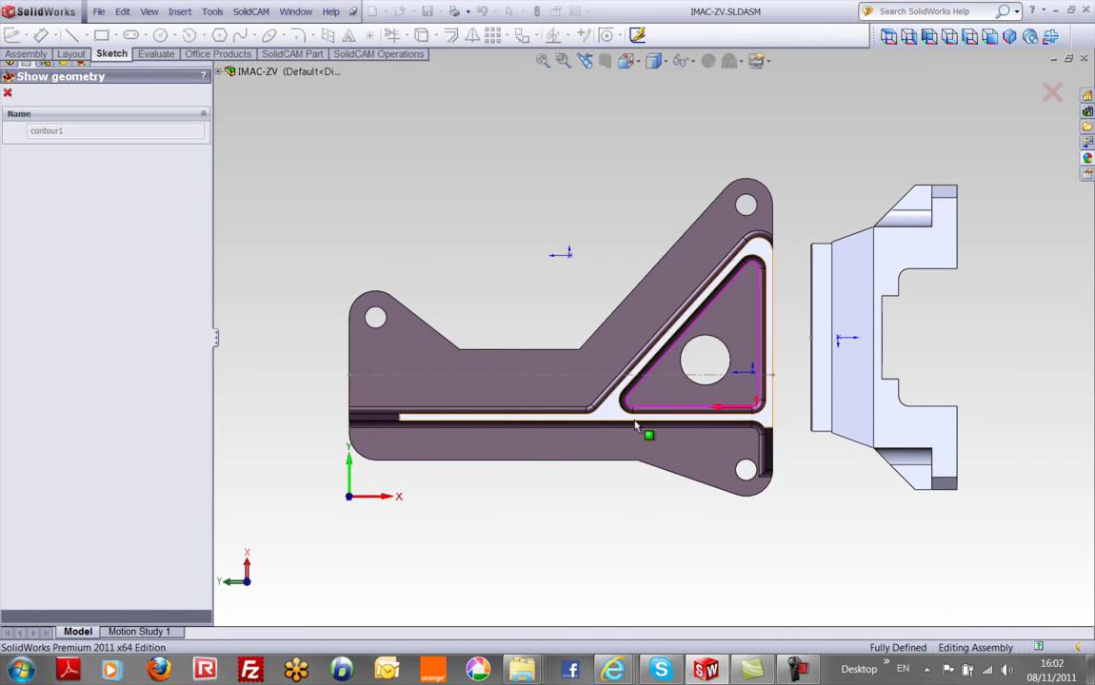
pyautogui.click(8, 95)
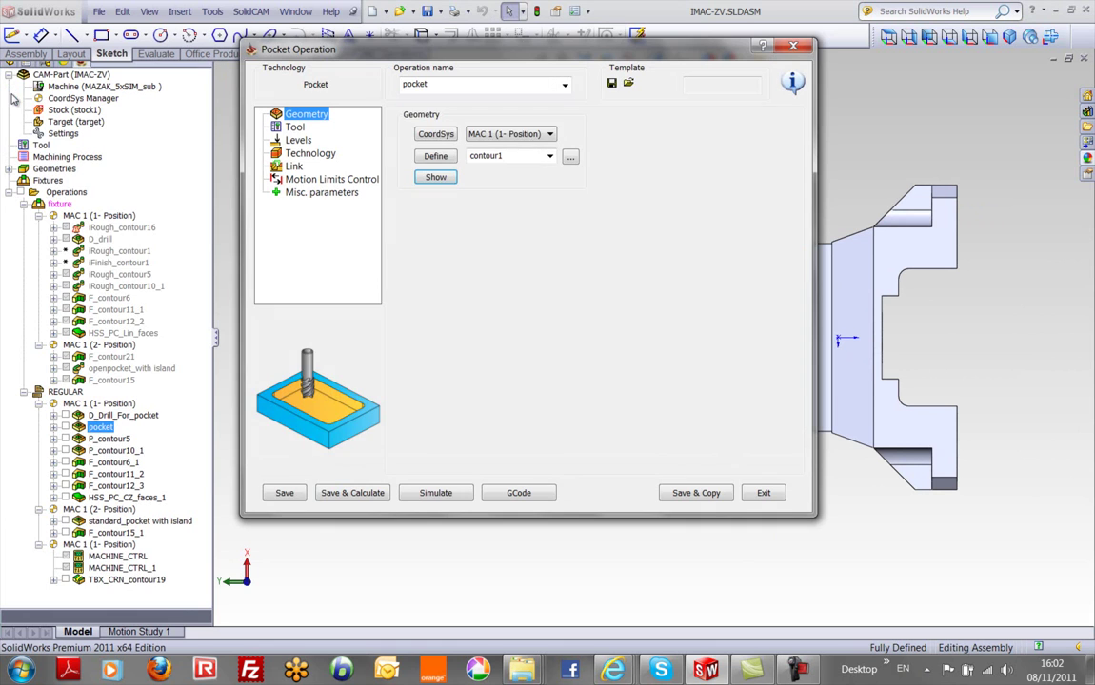
pyautogui.click(296, 128)
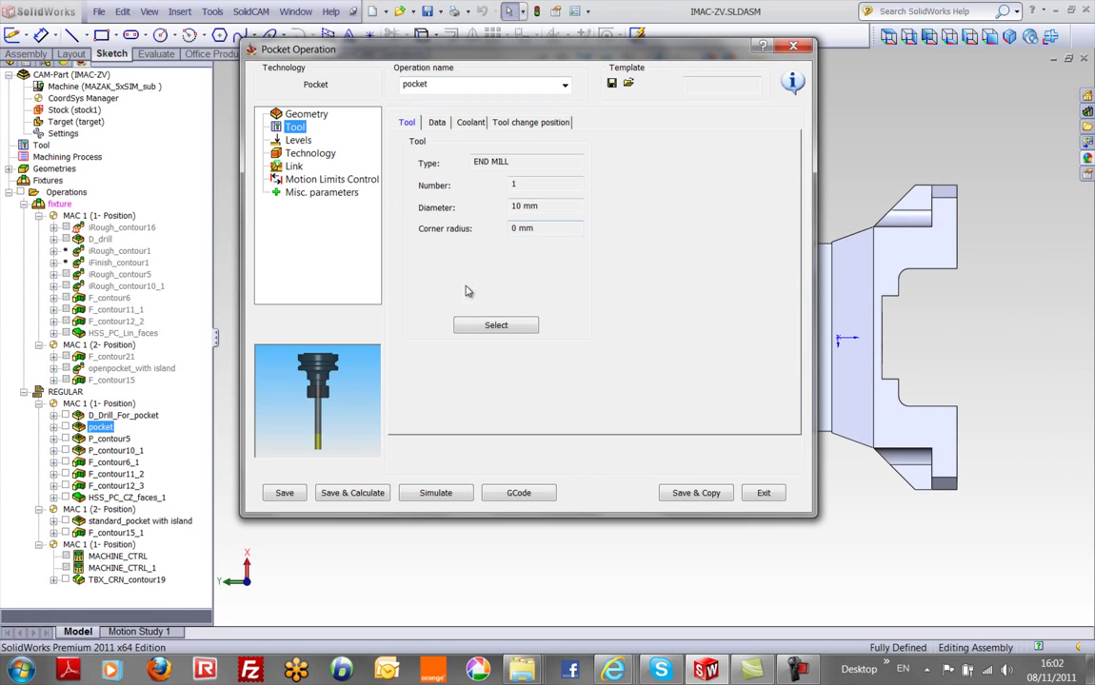
pyautogui.click(298, 141)
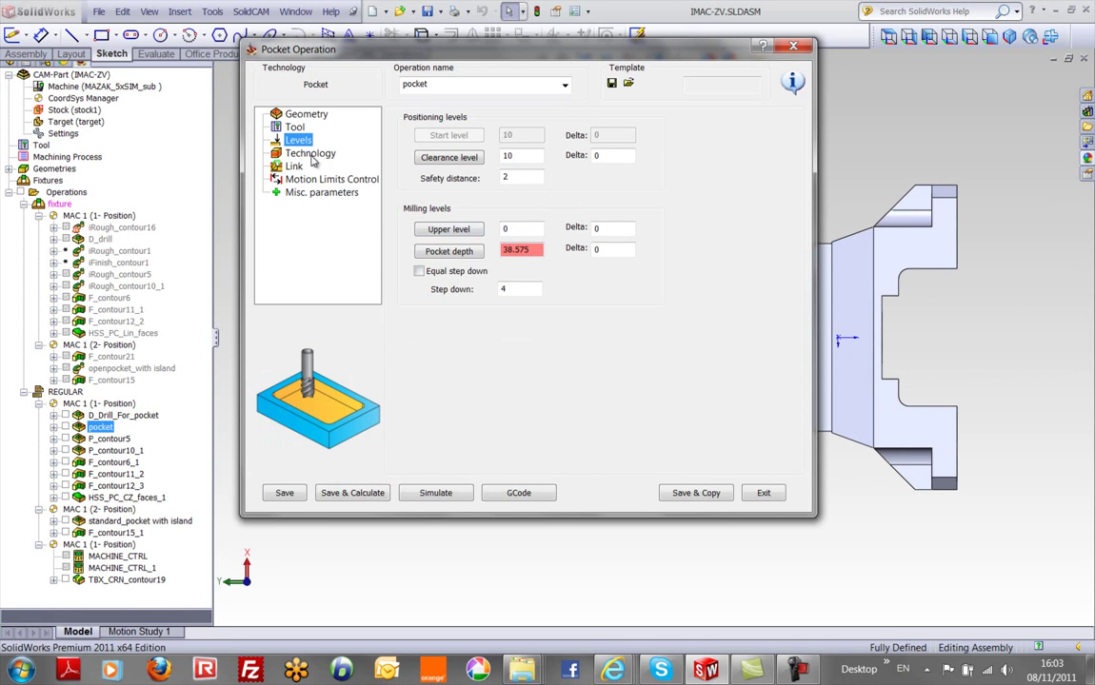
pyautogui.click(295, 128)
pyautogui.click(437, 123)
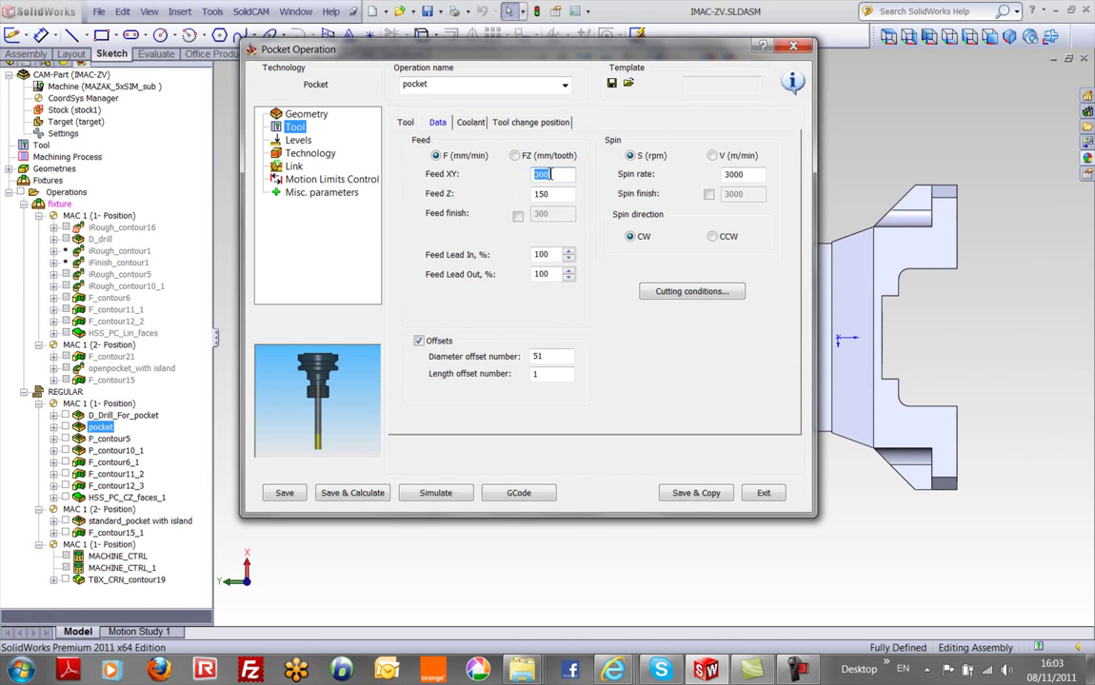
pyautogui.doubleClick(754, 175)
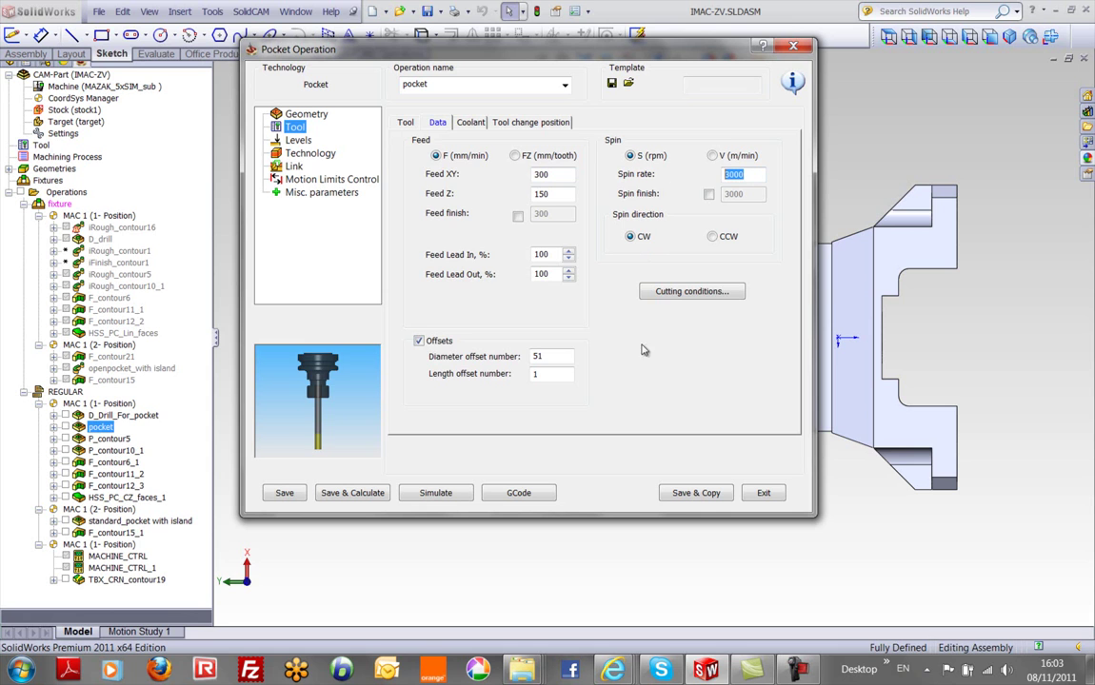
# - Review the pocket operation's milling levels, examining the step down value without changing it
pyautogui.click(309, 154)
pyautogui.click(300, 141)
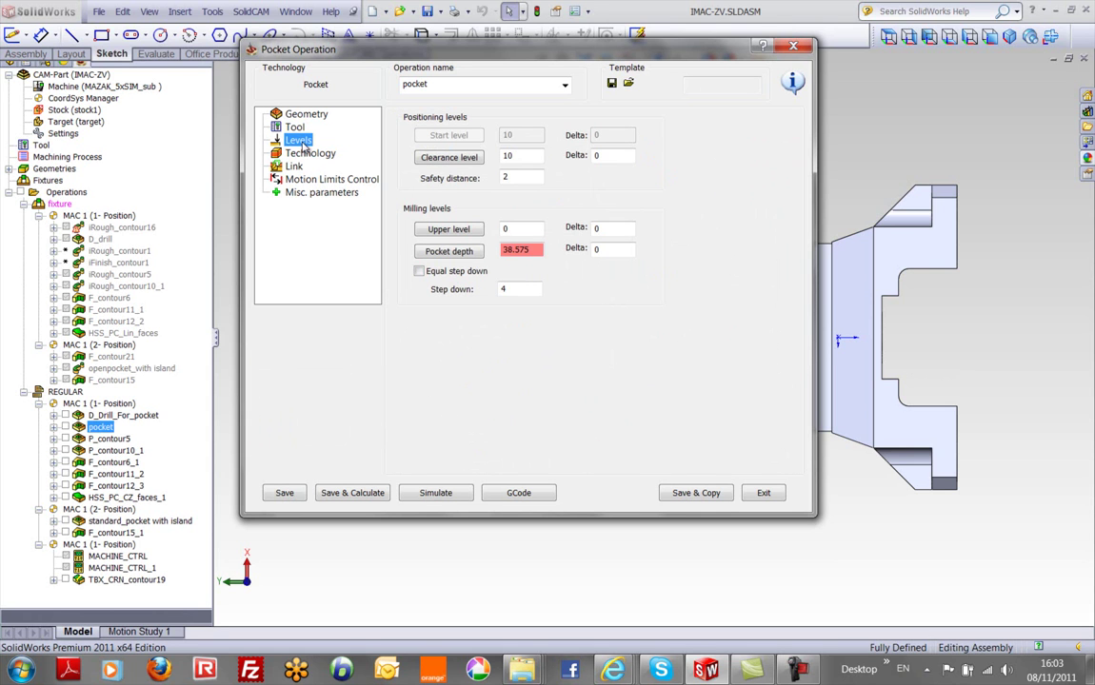
pyautogui.doubleClick(512, 288)
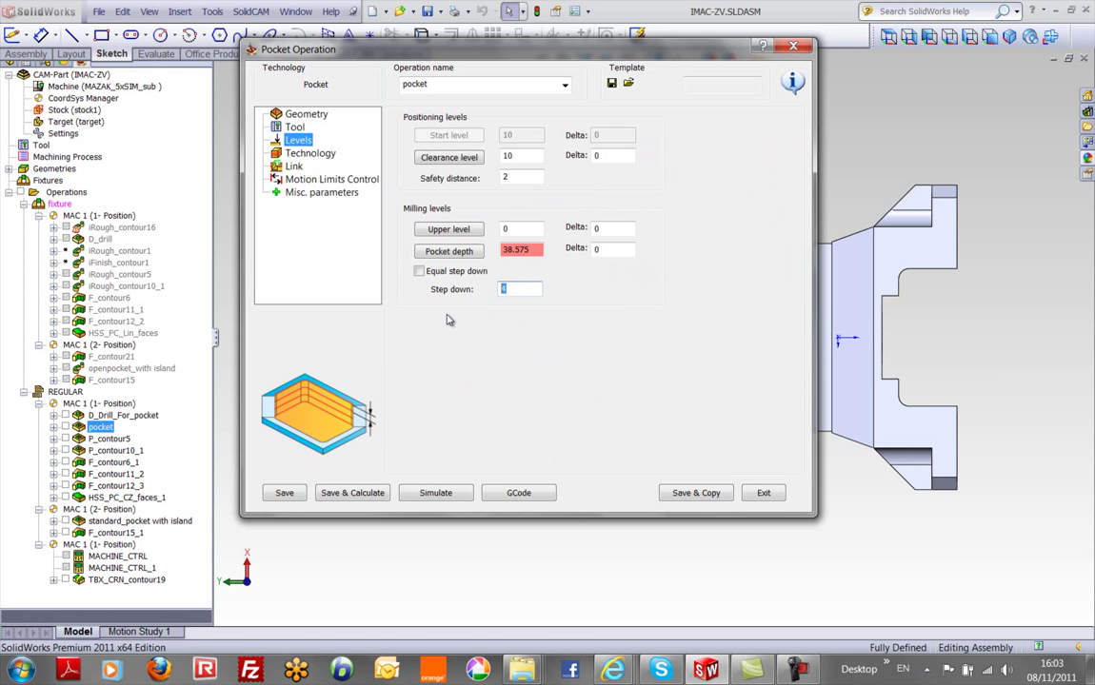
# - Open the SolidVerify simulation of the pocket operation with shaded stock and orient the block to an angled view
pyautogui.click(435, 492)
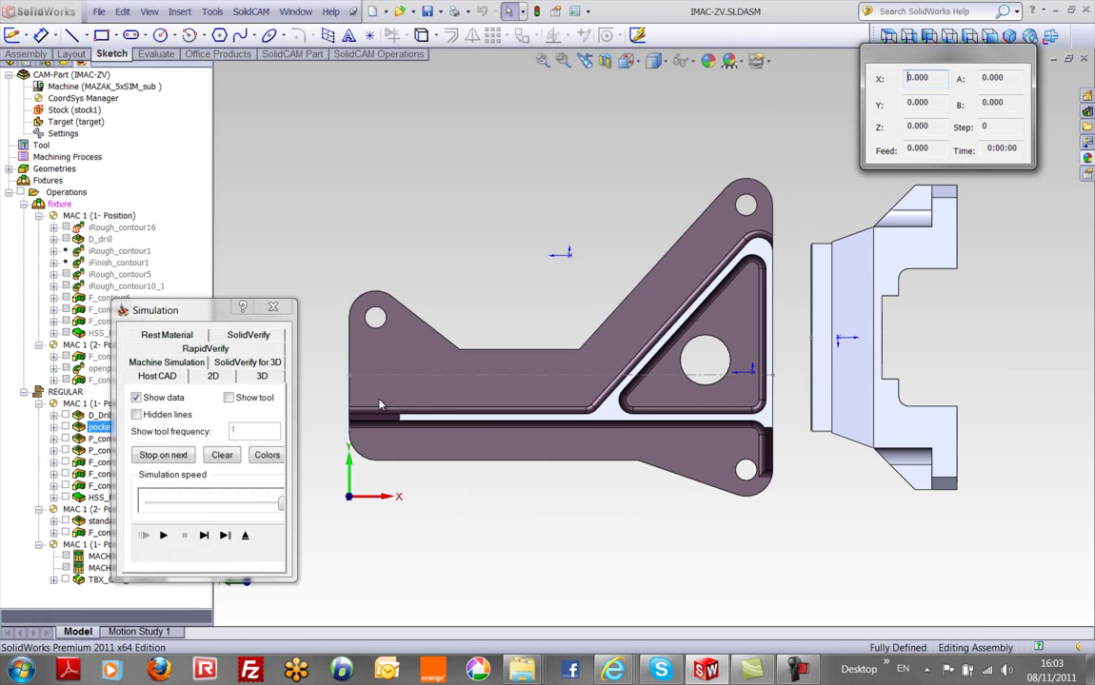
pyautogui.click(249, 336)
pyautogui.click(512, 90)
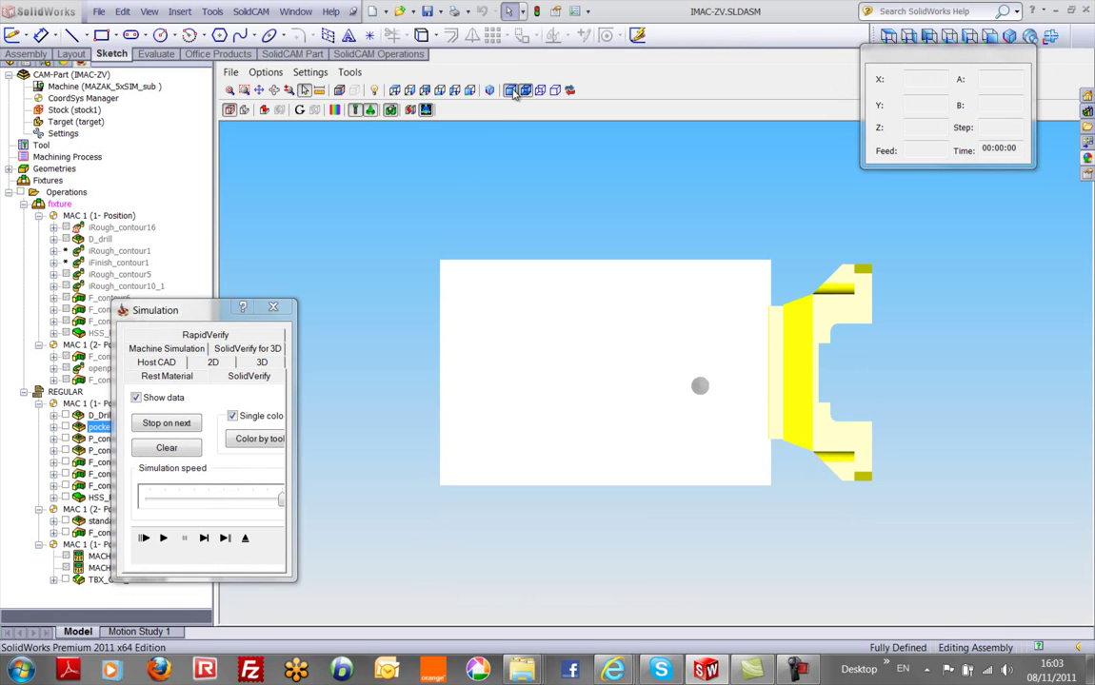
pyautogui.moveTo(867, 64); pyautogui.dragTo(896, 108)
pyautogui.moveTo(586, 406); pyautogui.dragTo(571, 428)
# - Step the pocket simulation through the first depth level at Z -4, examining the triangular cut up close
pyautogui.click(206, 539)
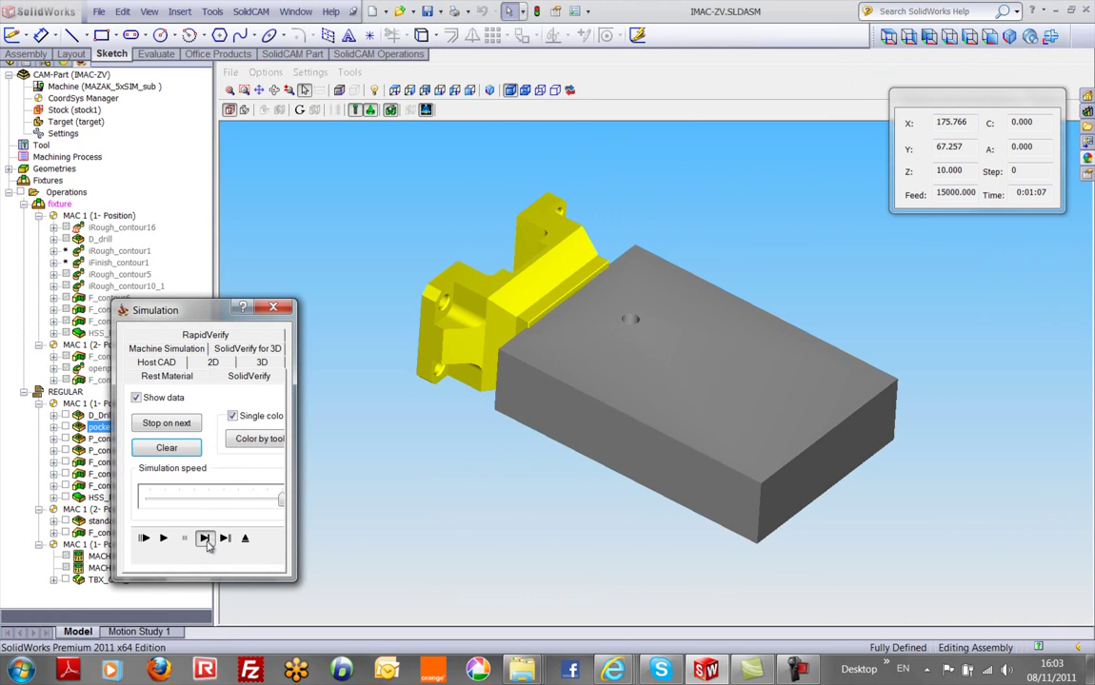
pyautogui.click(209, 542)
pyautogui.click(205, 539)
pyautogui.click(205, 539)
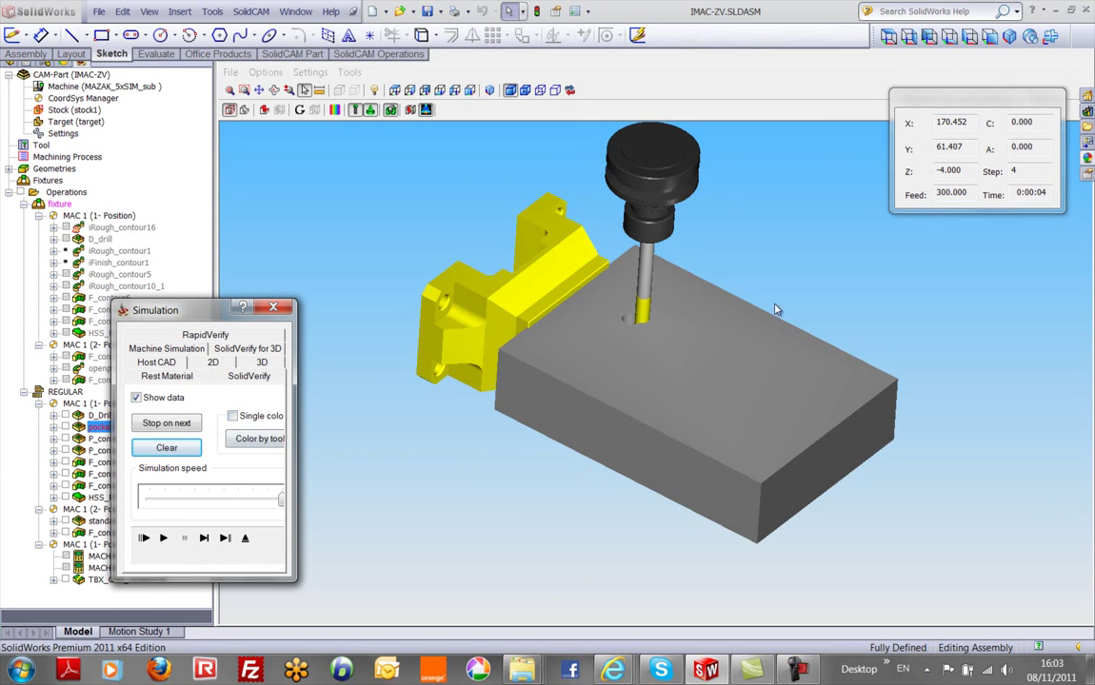
pyautogui.scroll(5, 770, 313)
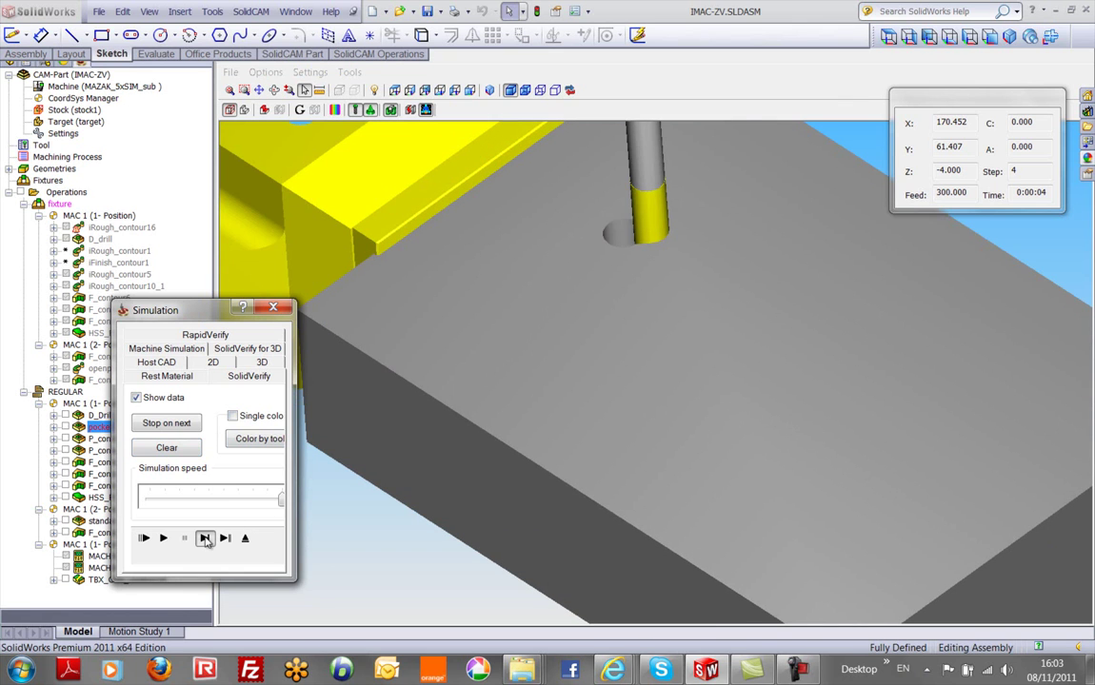
pyautogui.click(206, 540)
pyautogui.click(206, 540)
pyautogui.click(206, 540)
pyautogui.click(205, 539)
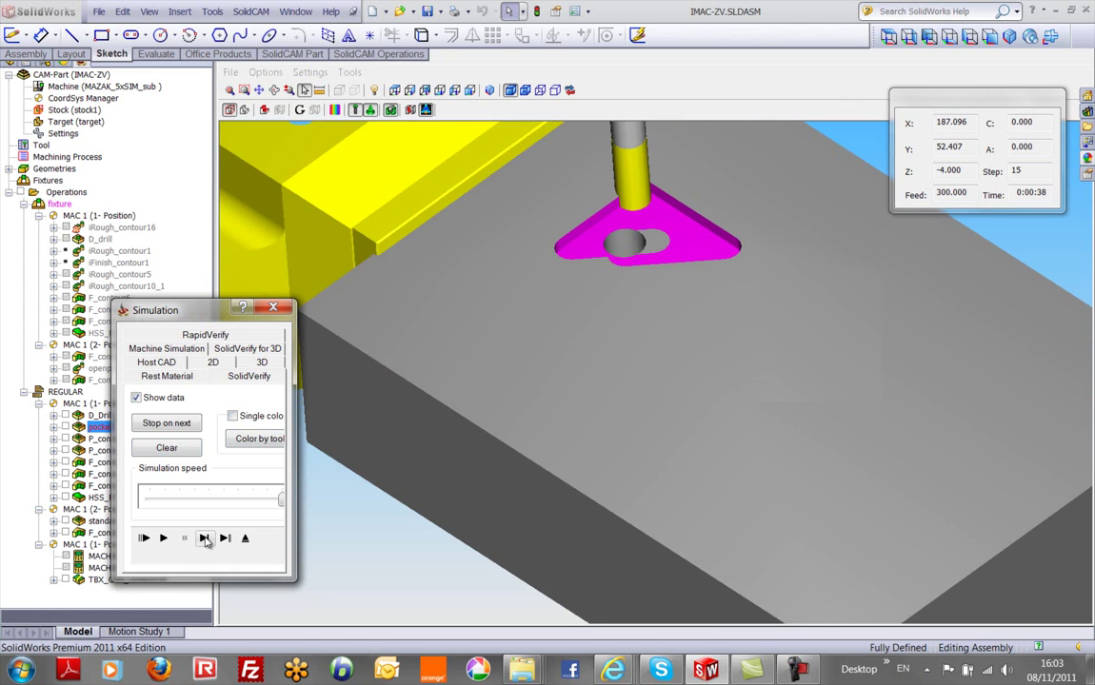
pyautogui.click(206, 540)
pyautogui.click(205, 539)
pyautogui.click(206, 540)
pyautogui.click(206, 540)
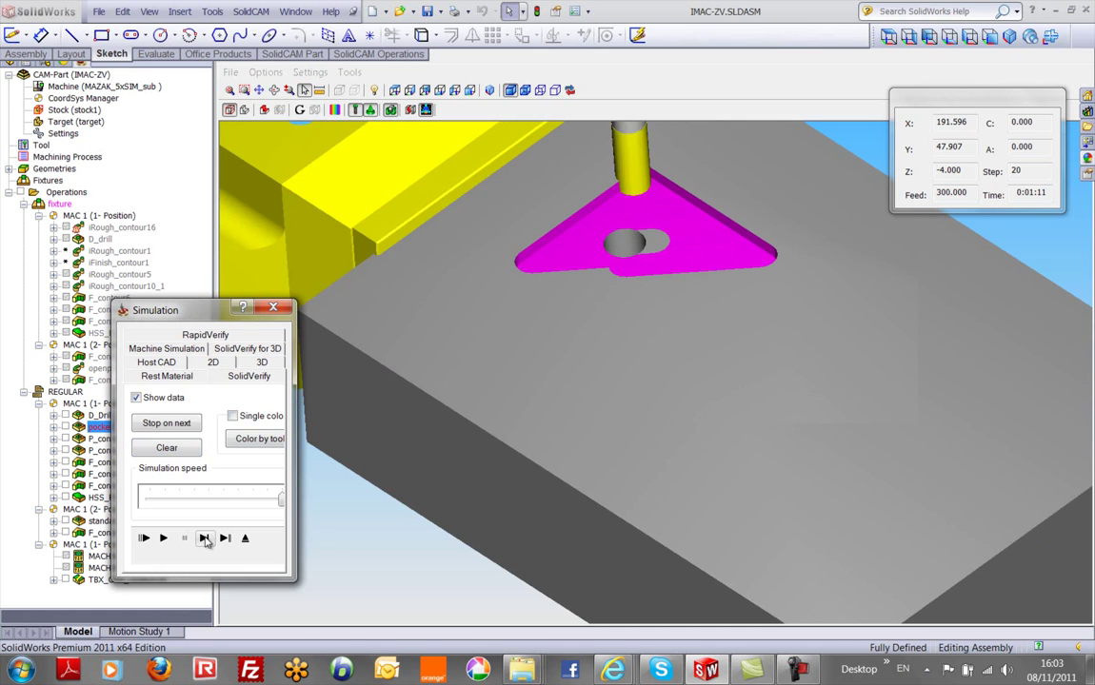
pyautogui.click(205, 540)
pyautogui.click(206, 539)
pyautogui.click(206, 540)
pyautogui.click(205, 539)
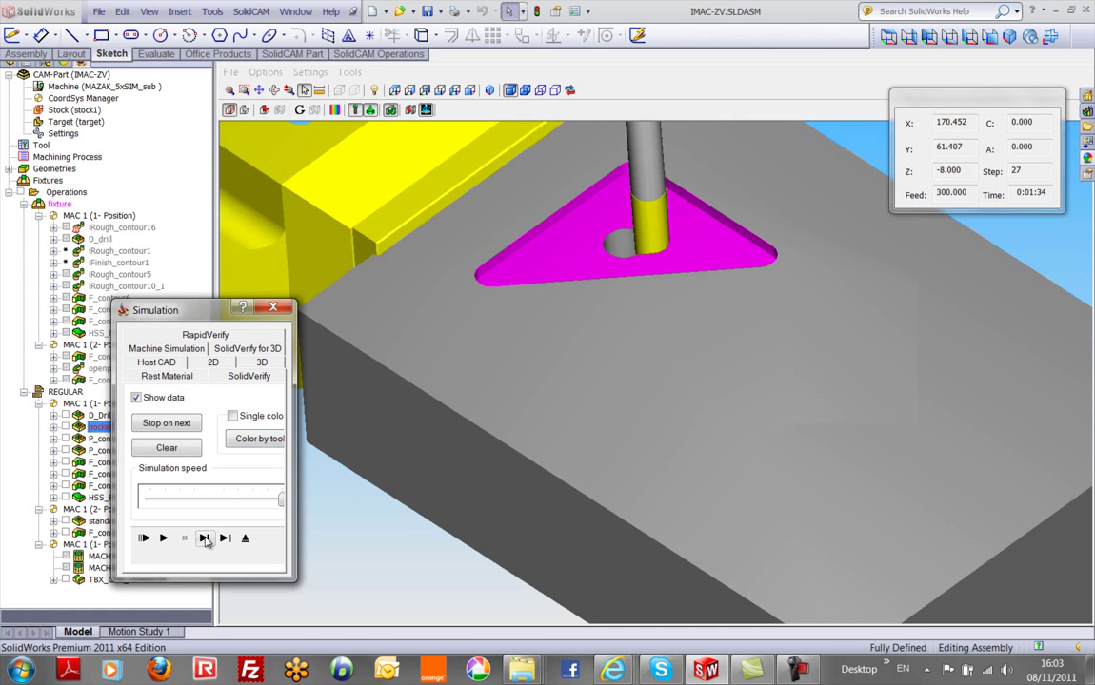
# - Step the pocket simulation through the second and third depth levels, examining the triangular cut from a slightly different angle
pyautogui.moveTo(514, 380); pyautogui.dragTo(519, 376, button='middle')
pyautogui.click(206, 539)
pyautogui.click(206, 539)
pyautogui.click(205, 539)
pyautogui.click(206, 539)
pyautogui.click(205, 539)
pyautogui.click(206, 538)
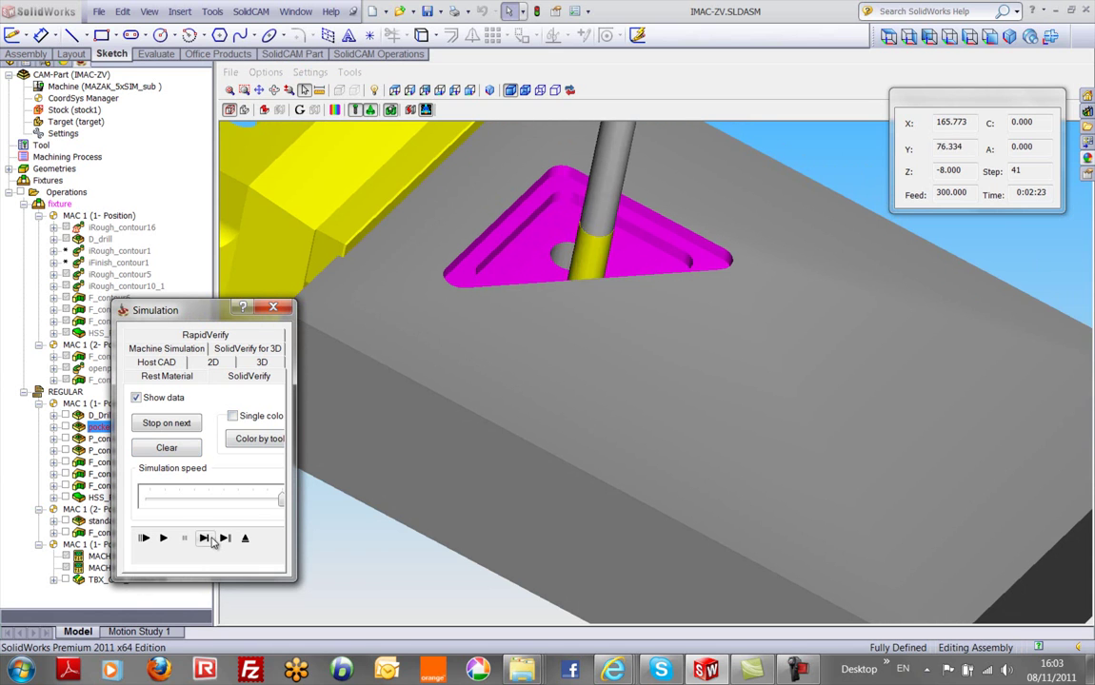
pyautogui.click(205, 539)
pyautogui.click(206, 539)
pyautogui.click(205, 539)
pyautogui.click(205, 539)
pyautogui.click(205, 539)
pyautogui.click(206, 539)
pyautogui.click(206, 538)
pyautogui.click(205, 539)
pyautogui.click(205, 539)
pyautogui.click(208, 538)
pyautogui.click(208, 538)
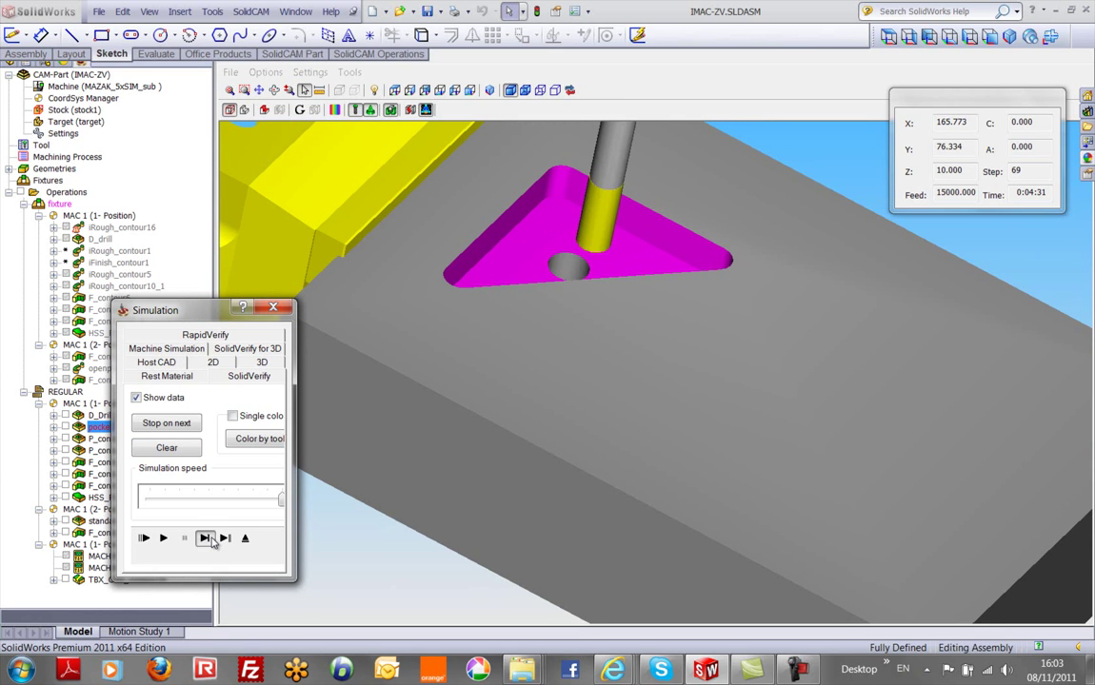
# - Advance the pocket simulation into the Z -16 level, play the remaining cuts to the end and exit the simulation
pyautogui.click(208, 539)
pyautogui.click(208, 539)
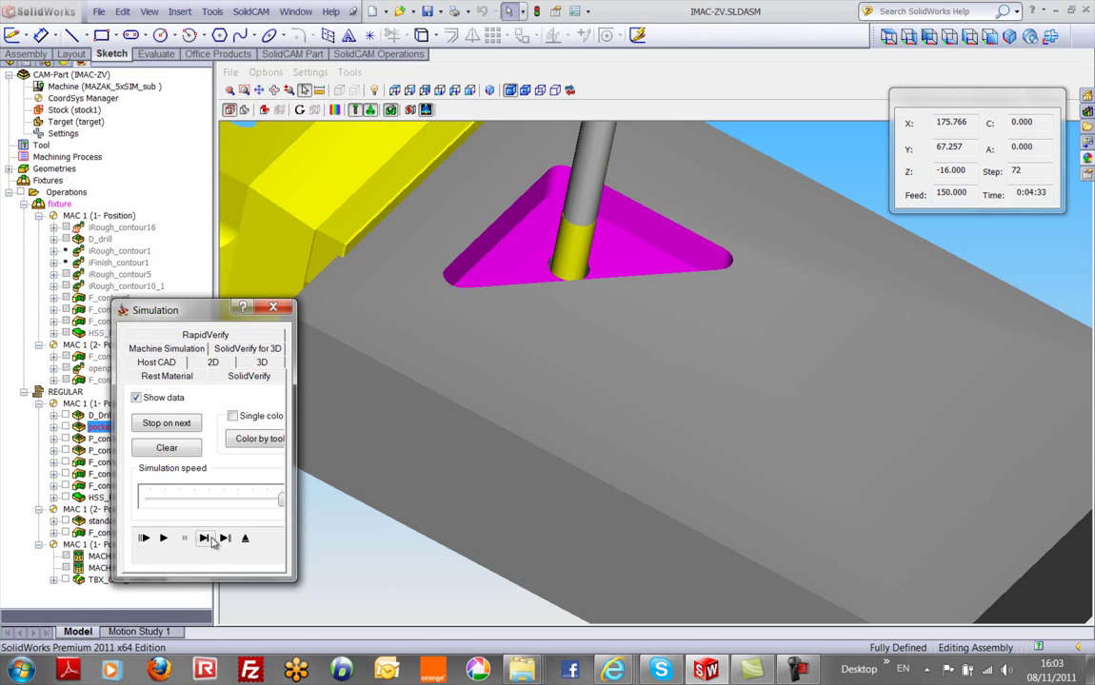
pyautogui.click(206, 539)
pyautogui.click(205, 539)
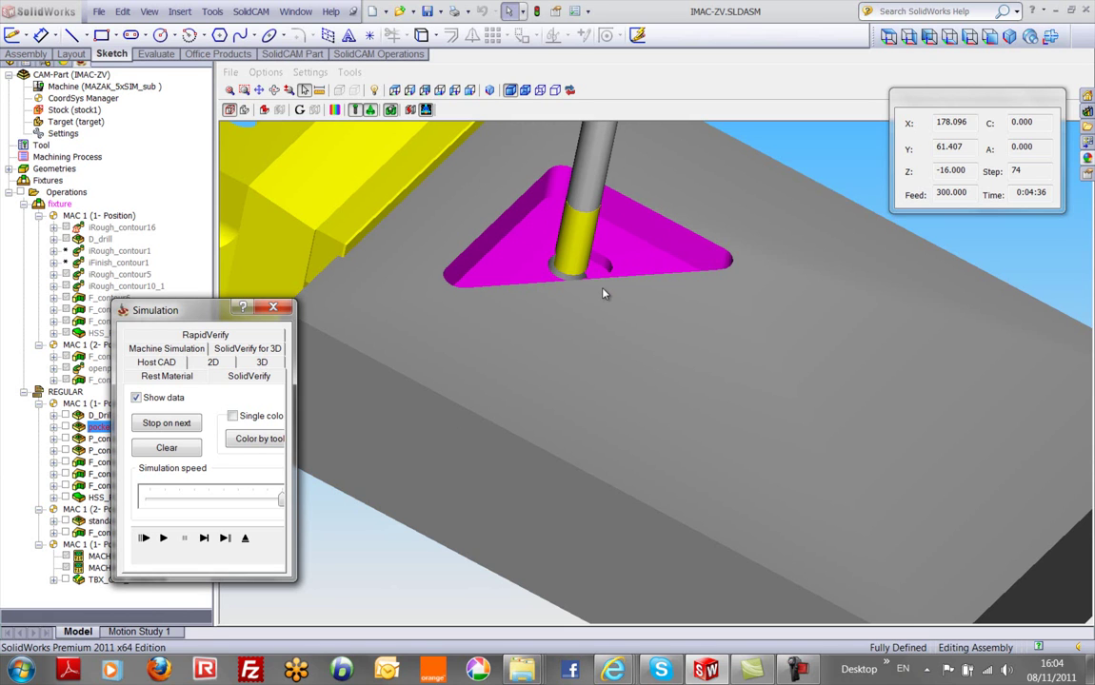
pyautogui.click(163, 538)
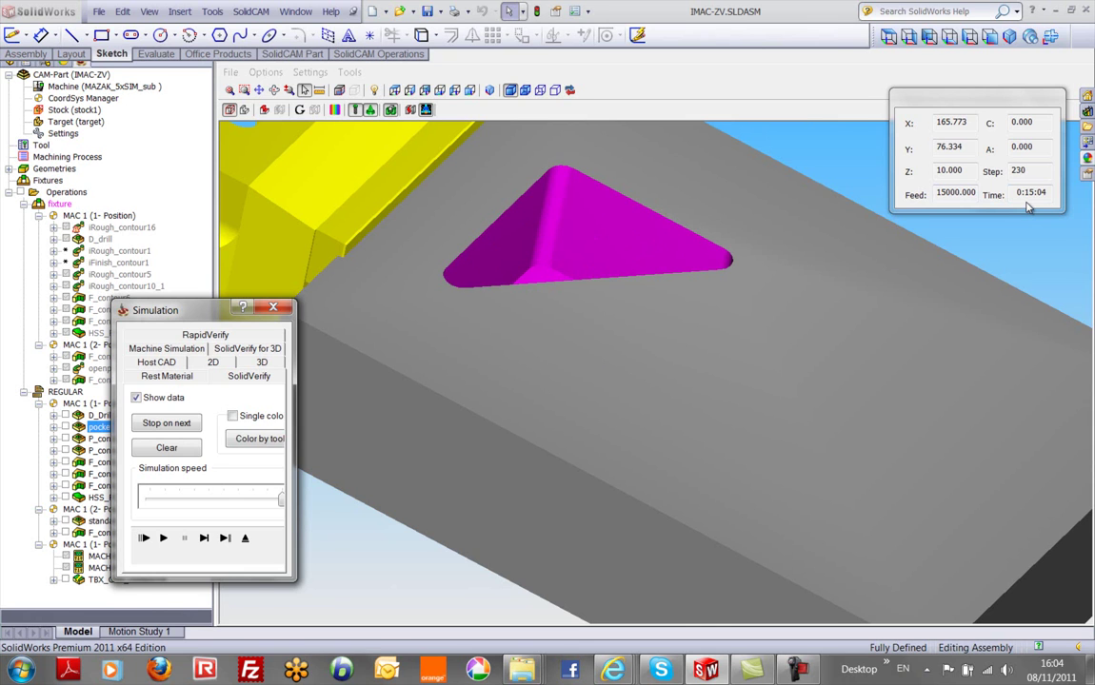
pyautogui.press('Escape')
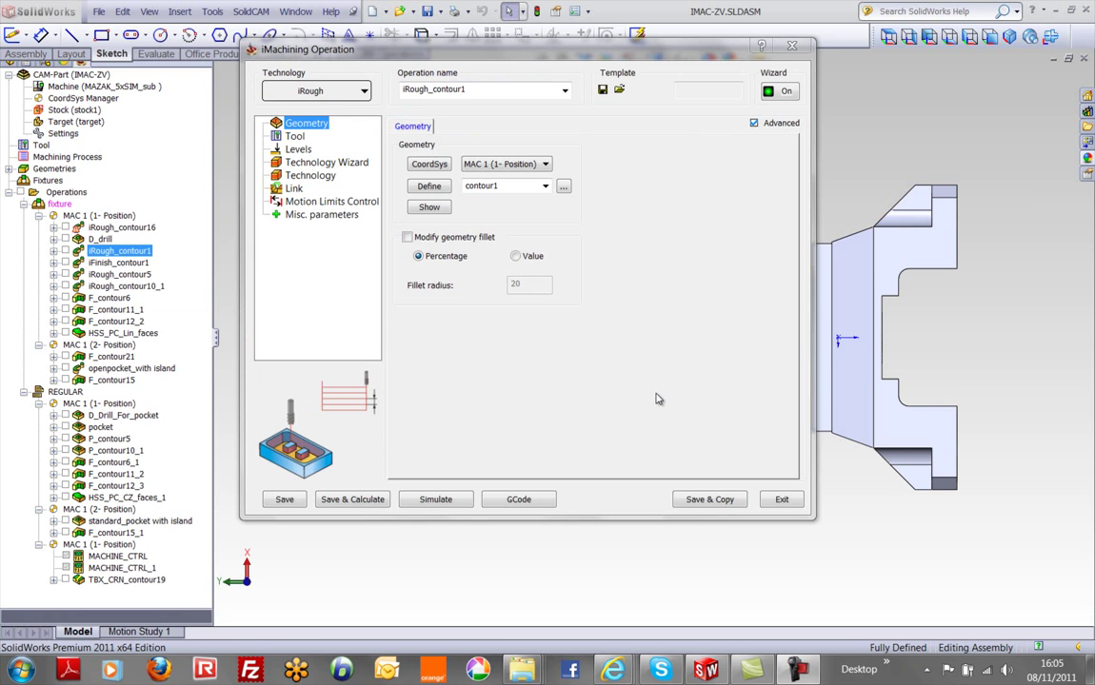
# - Review the iRough_contour1 geometry, end mill parameters, levels and Technology Wizard cutting data without changing them
pyautogui.click(429, 206)
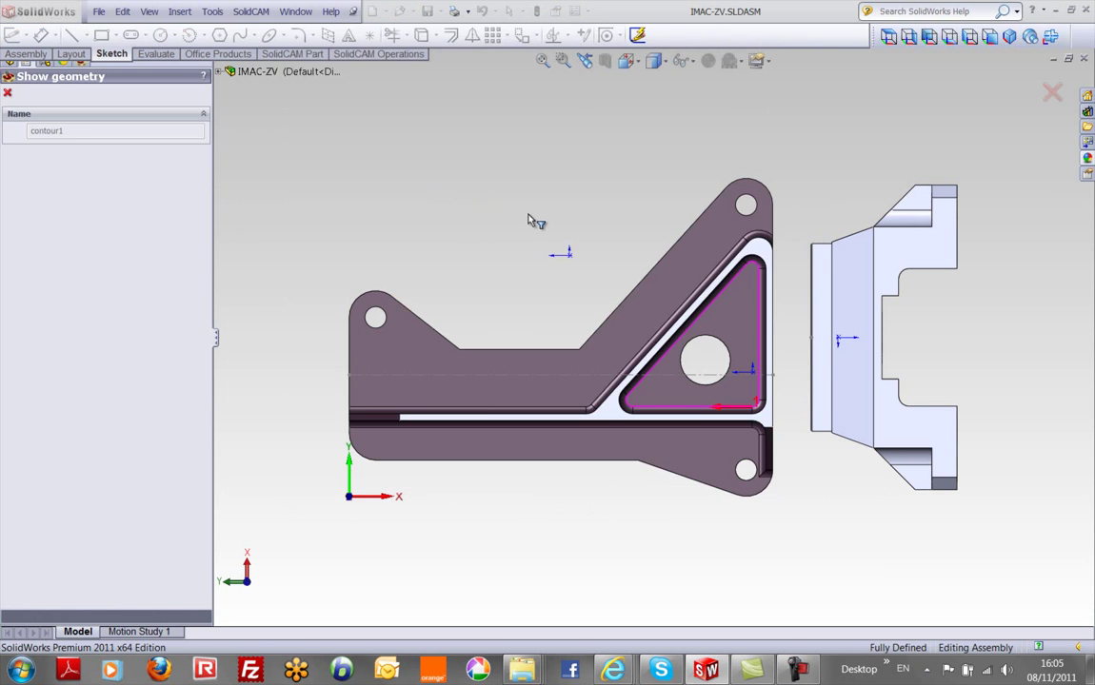
pyautogui.click(8, 92)
pyautogui.click(294, 136)
pyautogui.click(495, 333)
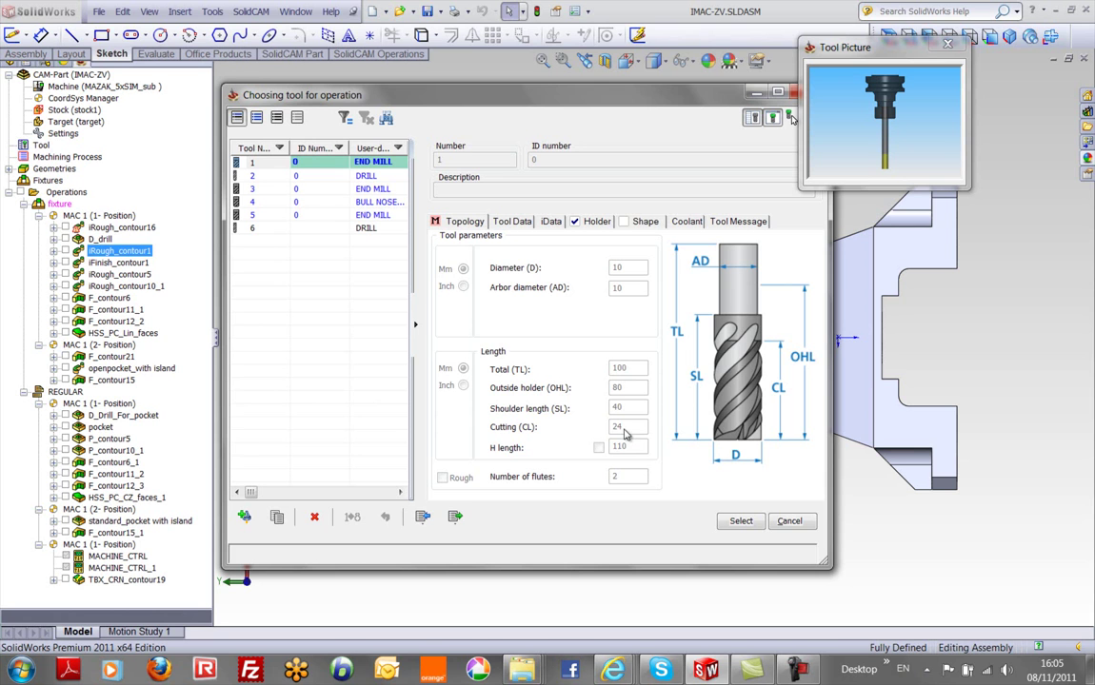
pyautogui.click(741, 520)
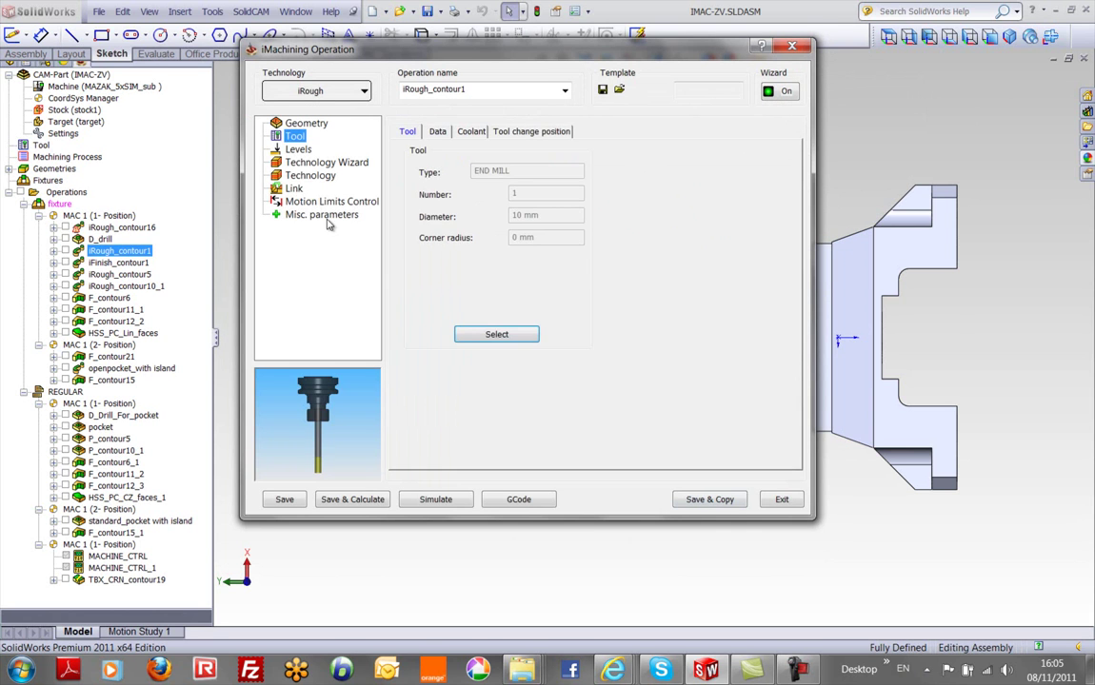
pyautogui.click(298, 150)
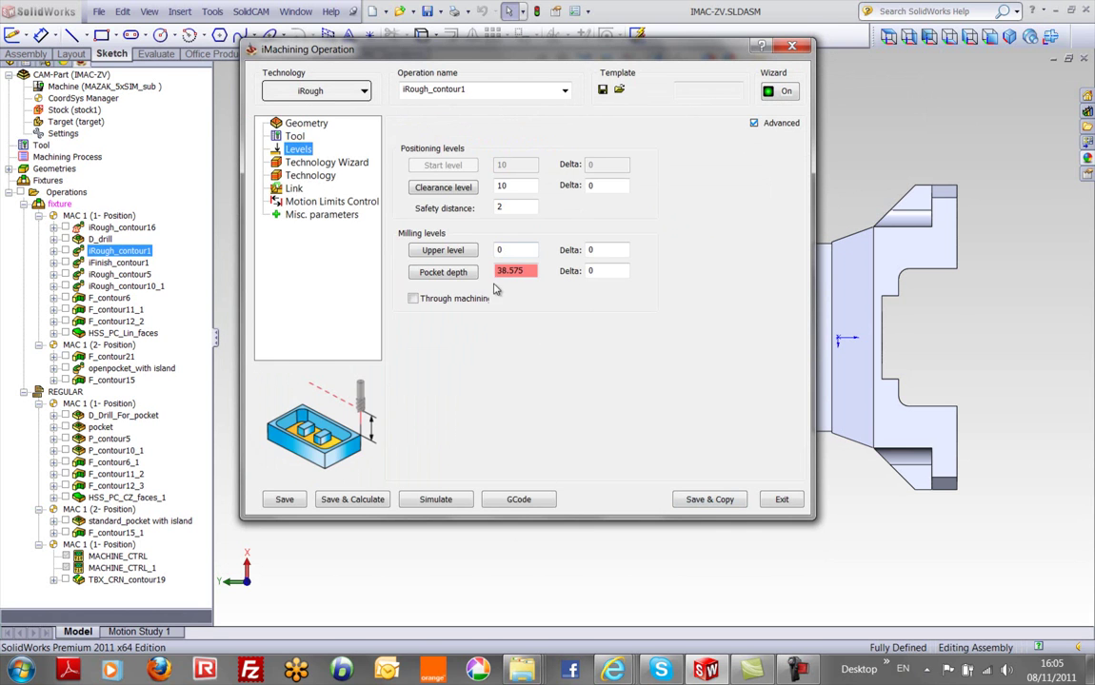
pyautogui.click(327, 163)
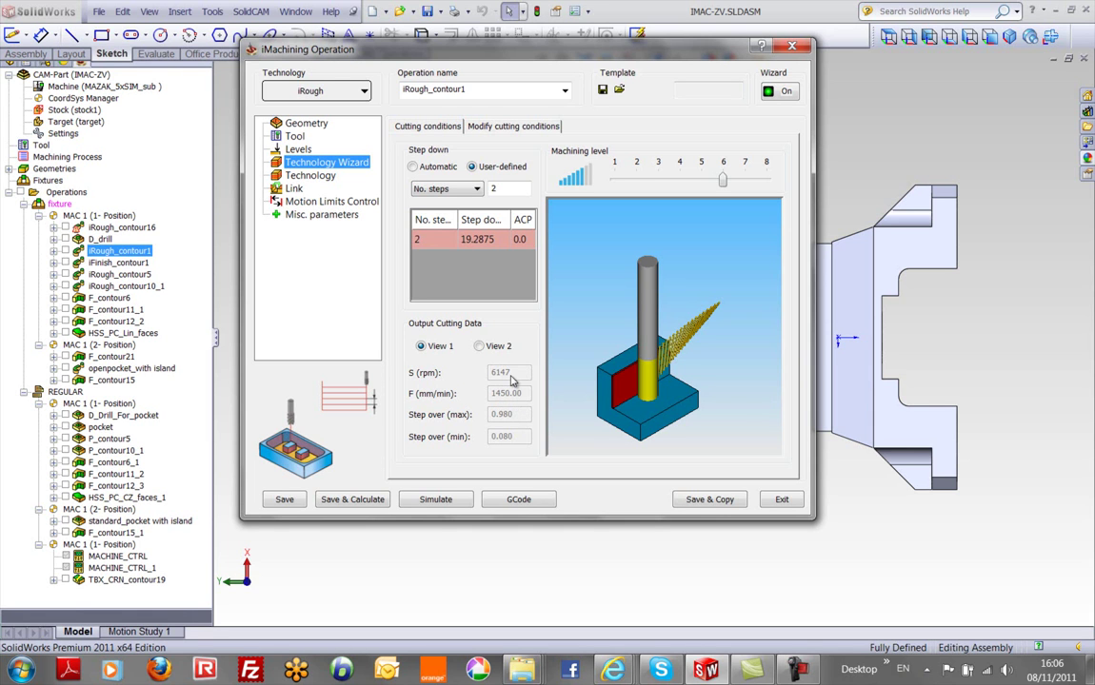
# - Simulate the iRough_contour1 toolpath in Host CAD mode and examine its spiral and corner passes up close
pyautogui.click(434, 501)
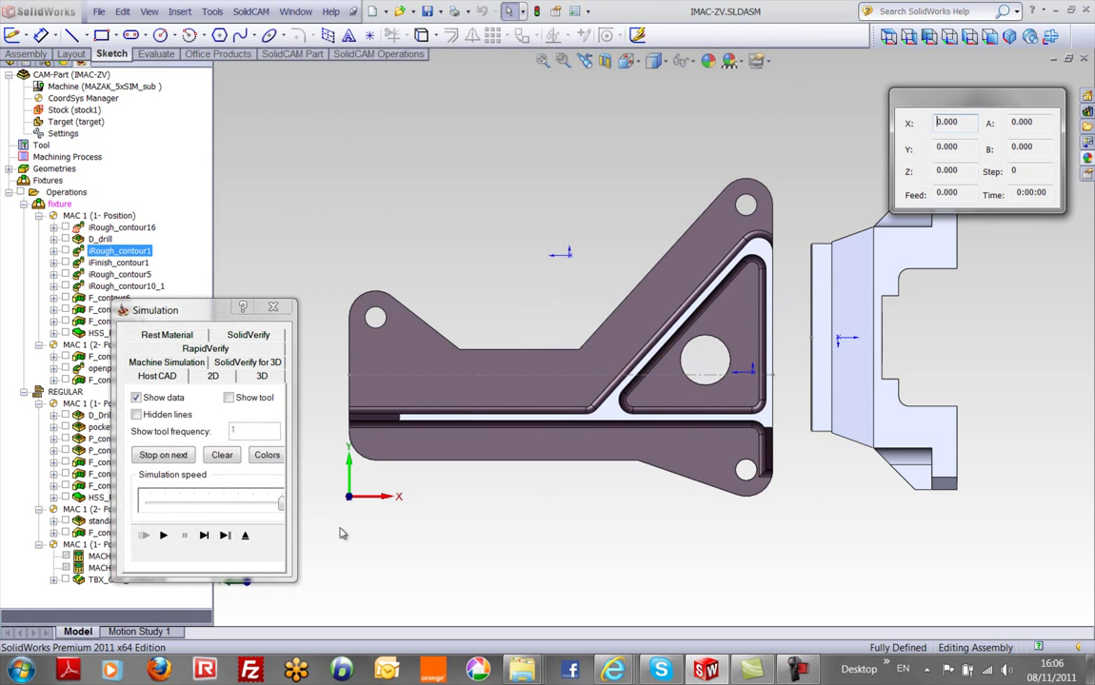
pyautogui.click(203, 536)
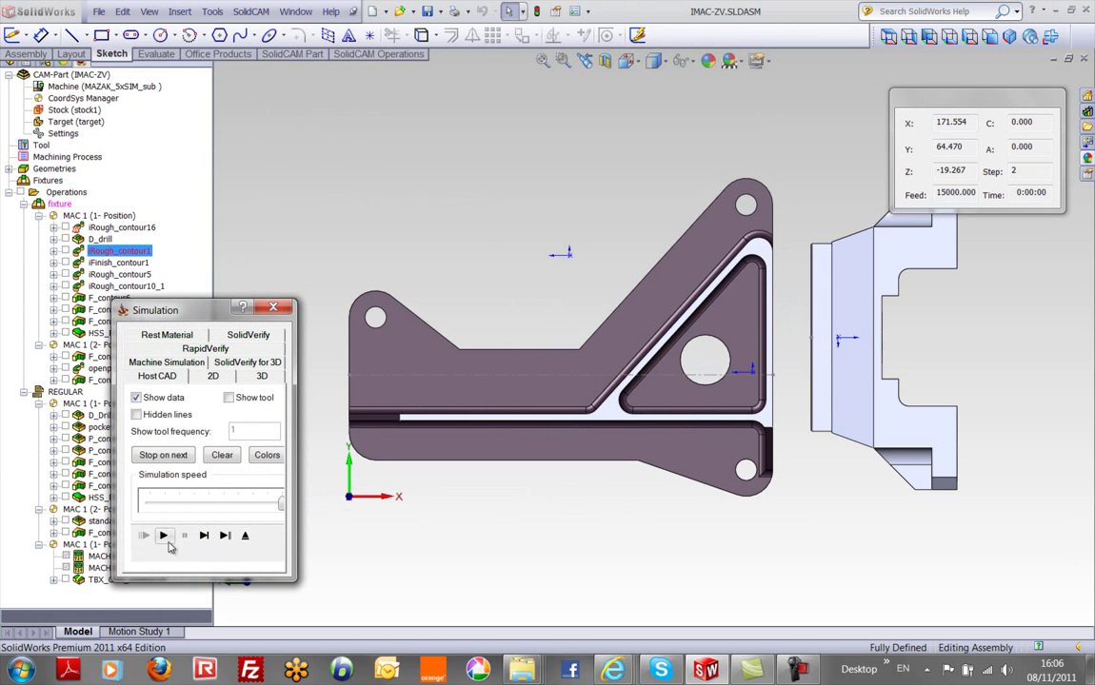
pyautogui.scroll(-6, 739, 386)
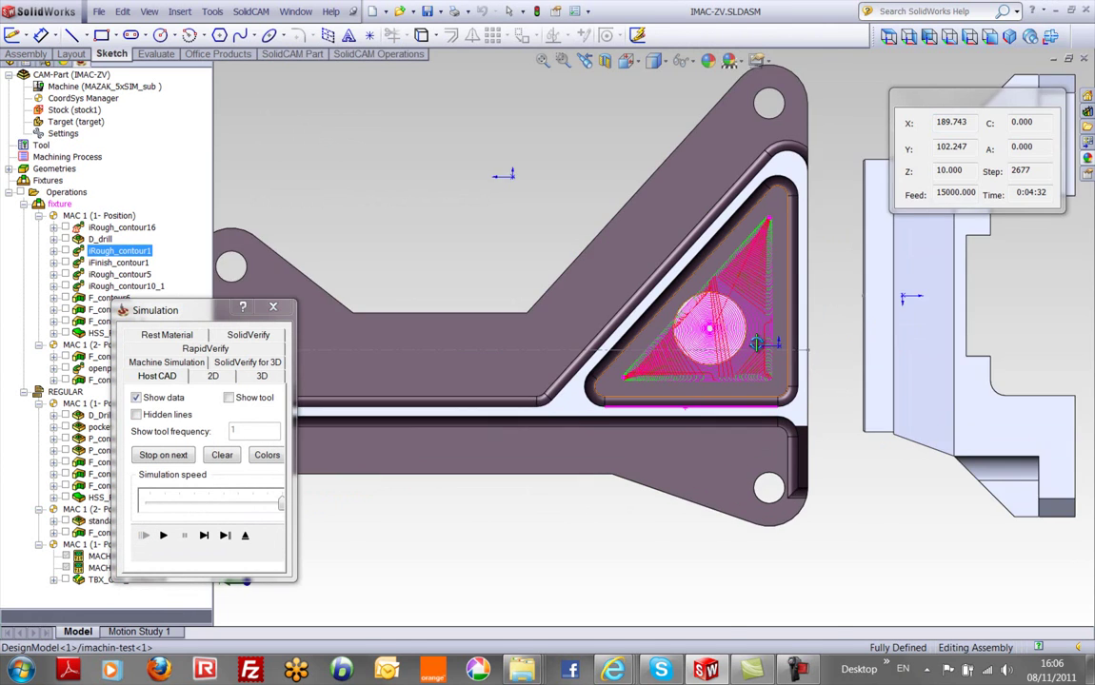
pyautogui.scroll(-2, 755, 345)
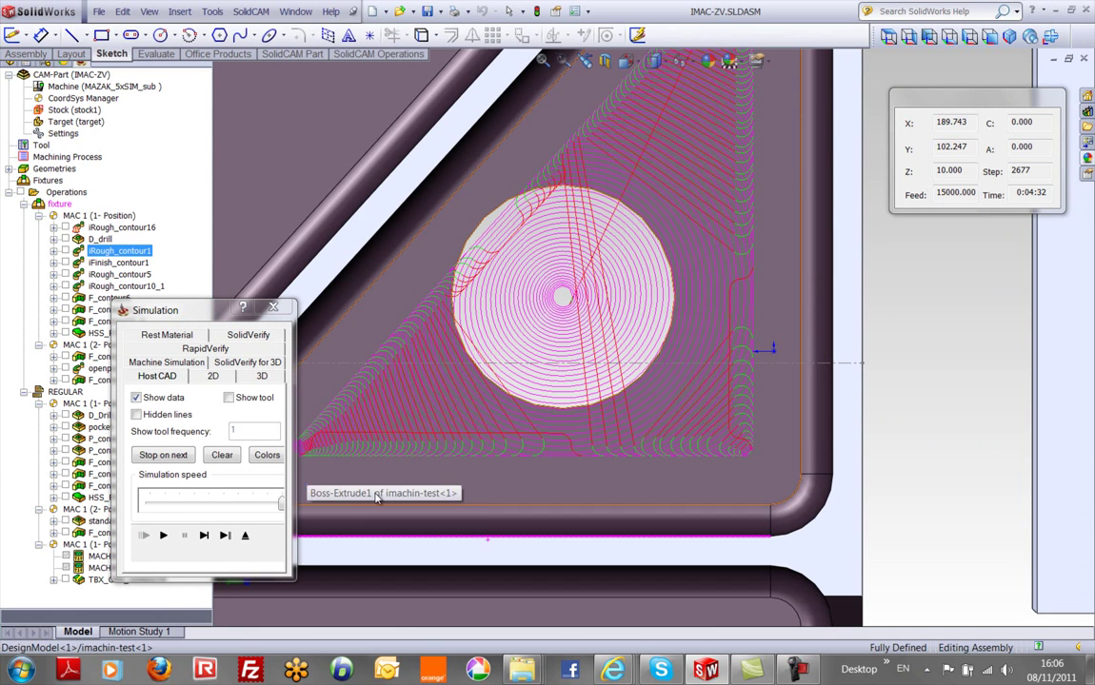
# - Open the SolidVerify simulation of iRough_contour1 and step through its first moves, examining the tool entering the stock up close
pyautogui.click(247, 339)
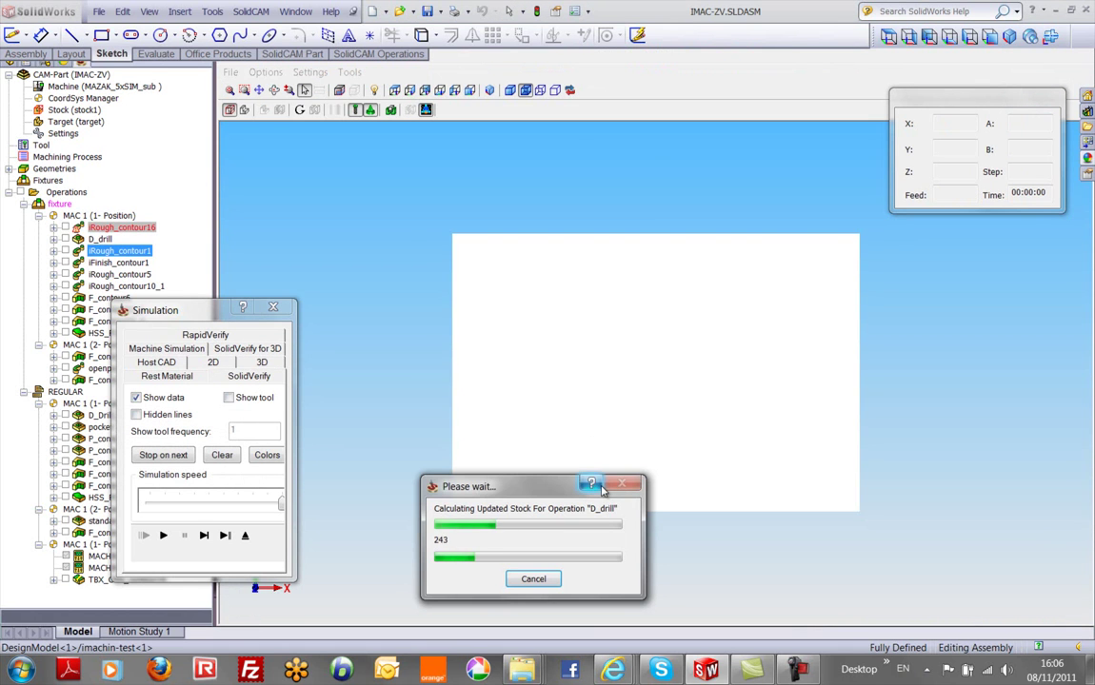
pyautogui.moveTo(603, 488); pyautogui.dragTo(741, 445)
pyautogui.click(204, 539)
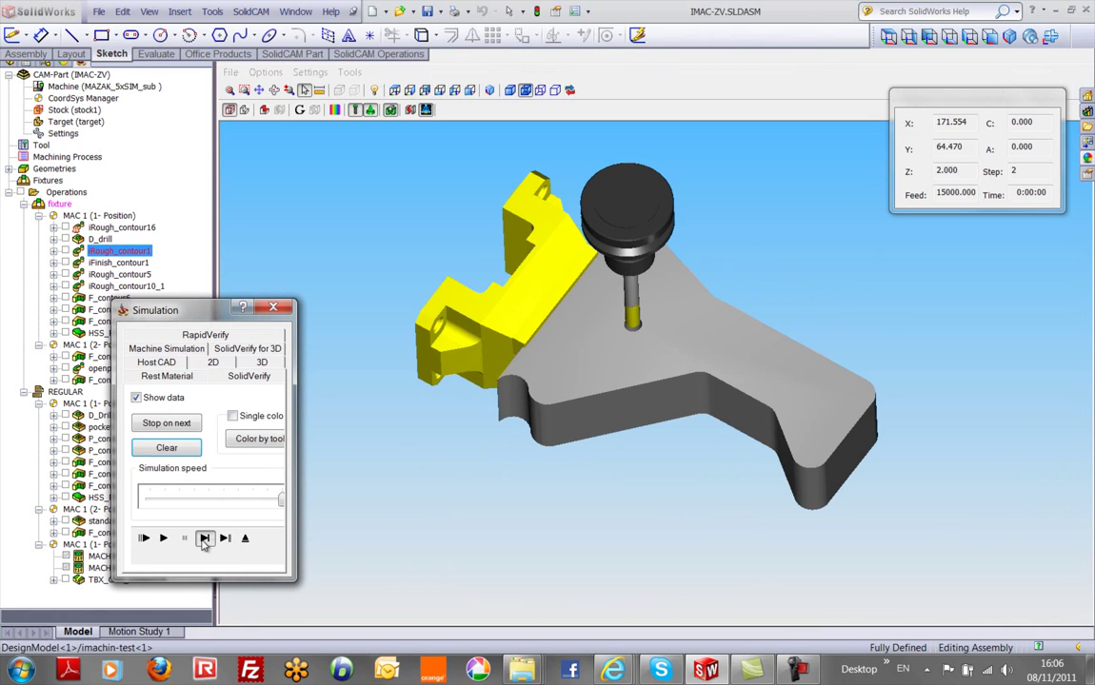
pyautogui.click(204, 539)
pyautogui.click(204, 539)
pyautogui.click(204, 538)
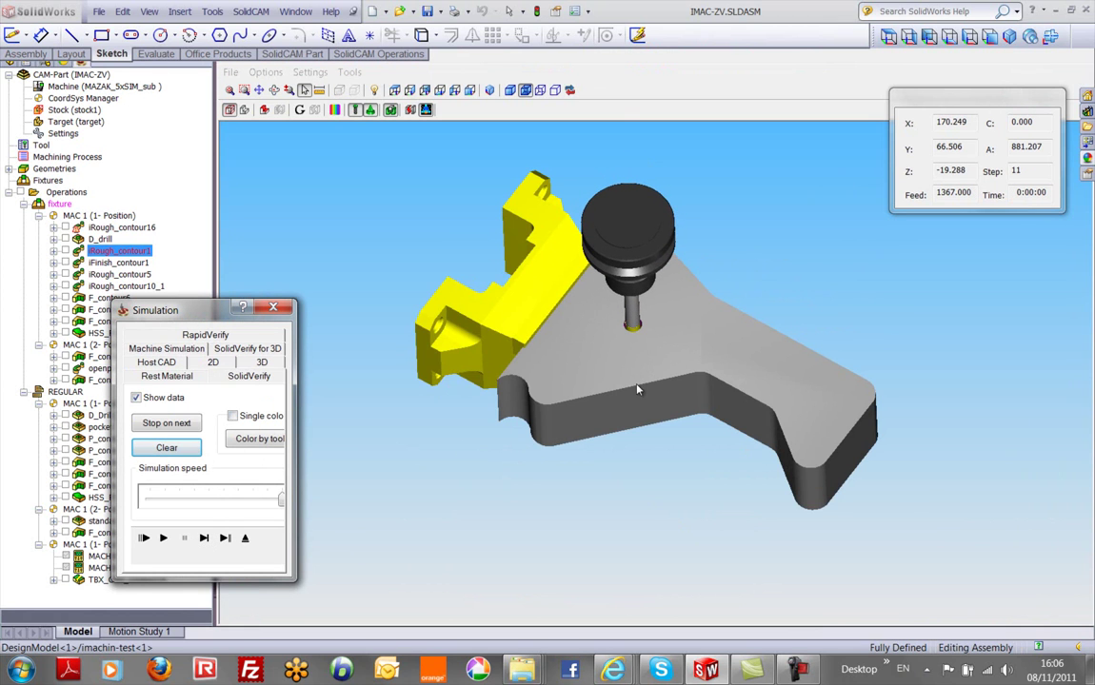
pyautogui.scroll(5, 682, 324)
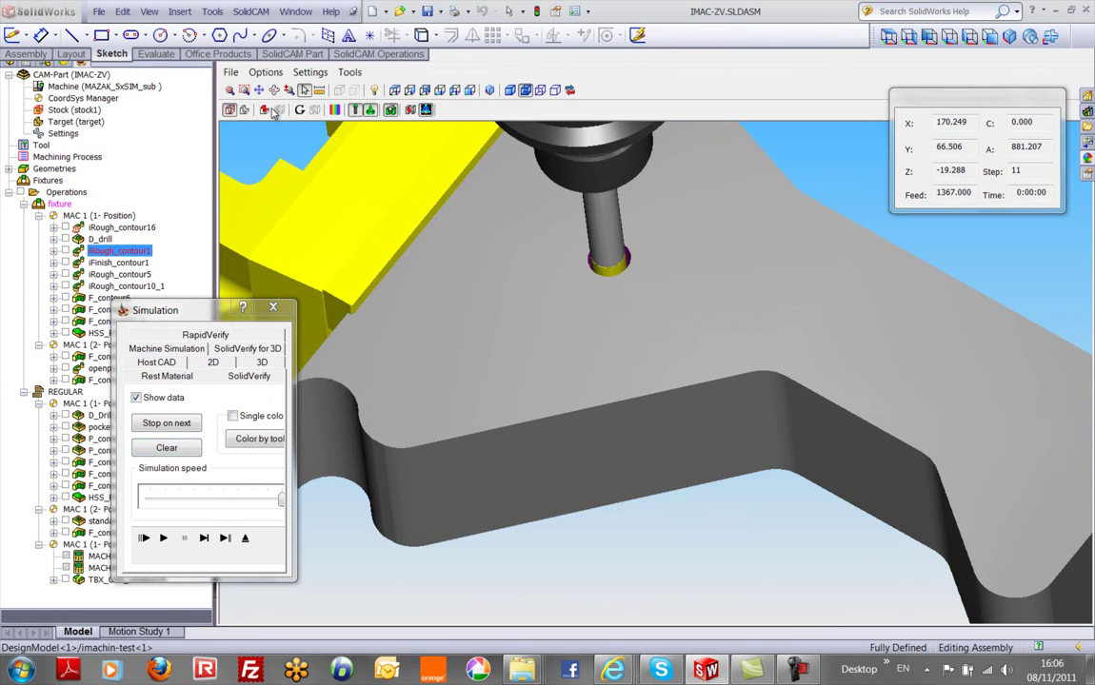
# - Advance the iRough_contour1 SolidVerify simulation through the entry moves, reduce its speed and play the remaining cuts
pyautogui.click(261, 93)
pyautogui.moveTo(407, 239); pyautogui.dragTo(410, 353)
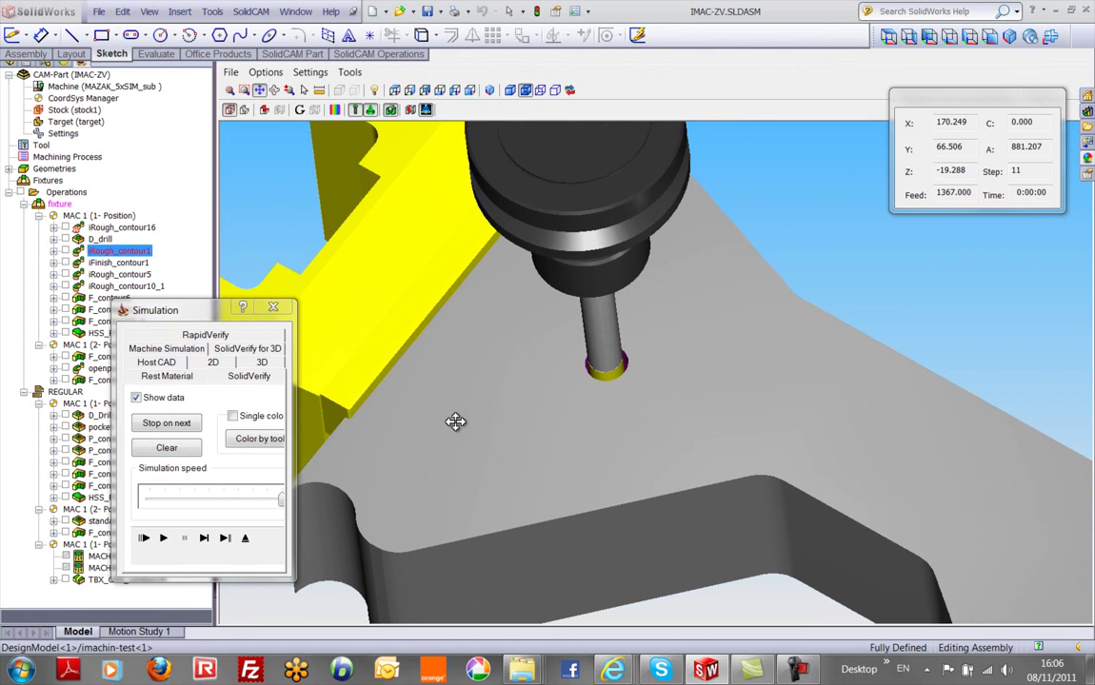
pyautogui.click(204, 538)
pyautogui.click(204, 539)
pyautogui.click(203, 539)
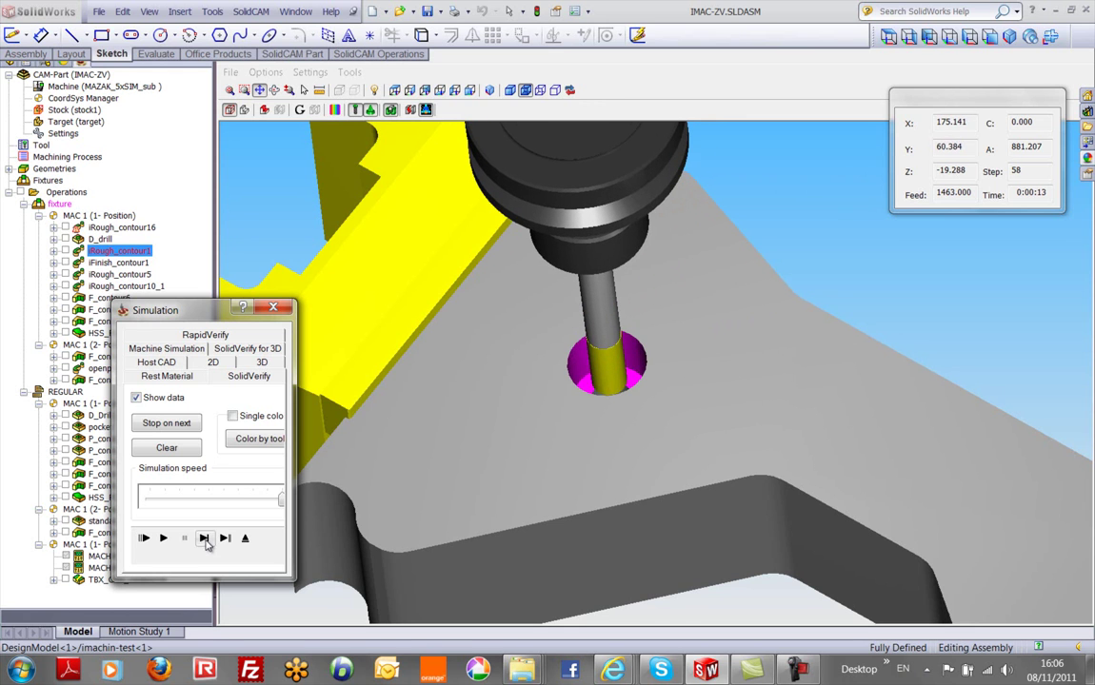
pyautogui.moveTo(283, 503); pyautogui.dragTo(237, 502)
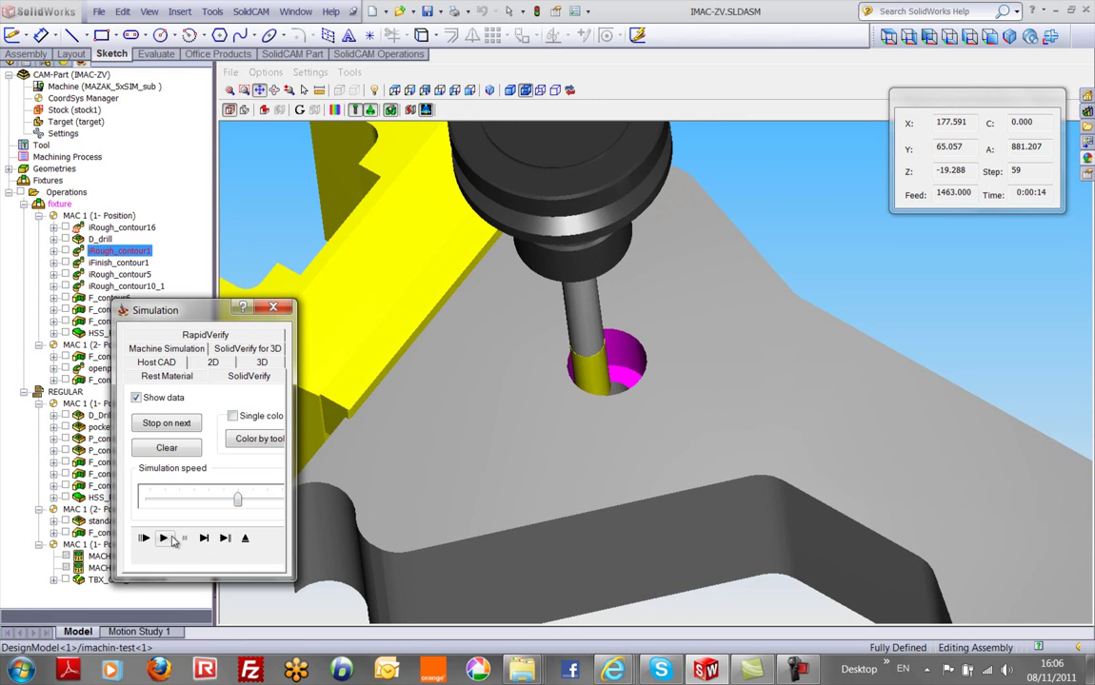
pyautogui.click(164, 538)
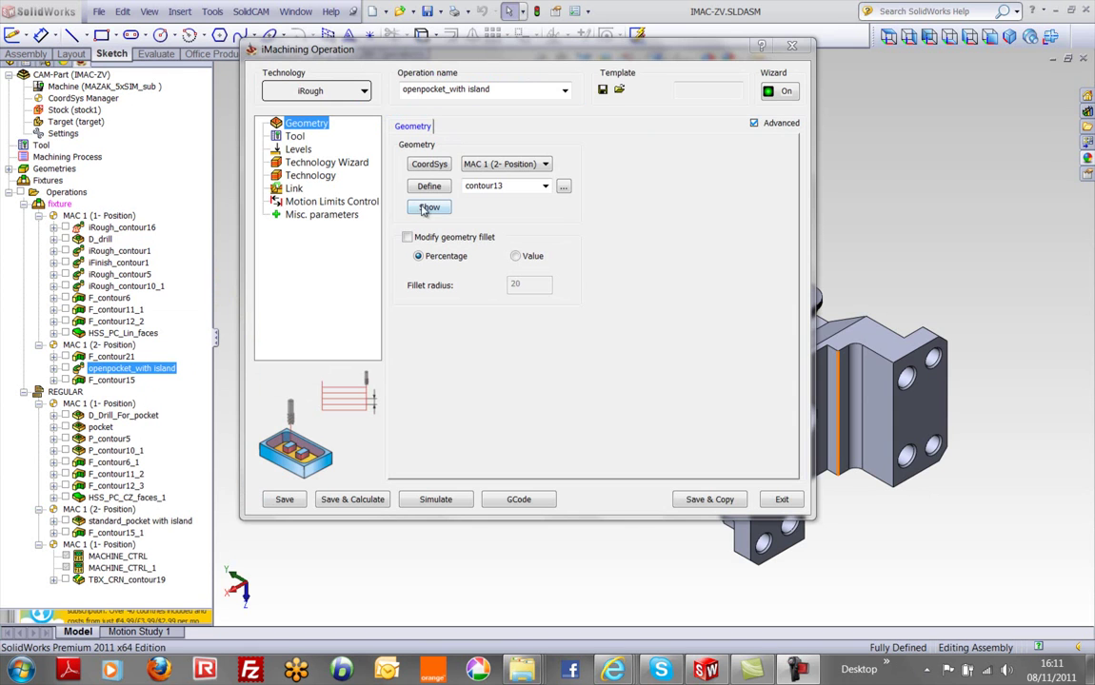
# - Review the openpocket_with island operation's contour13 geometry from a plan view, plus its tool, levels and Technology Wizard cutting conditions
pyautogui.click(428, 207)
pyautogui.click(888, 36)
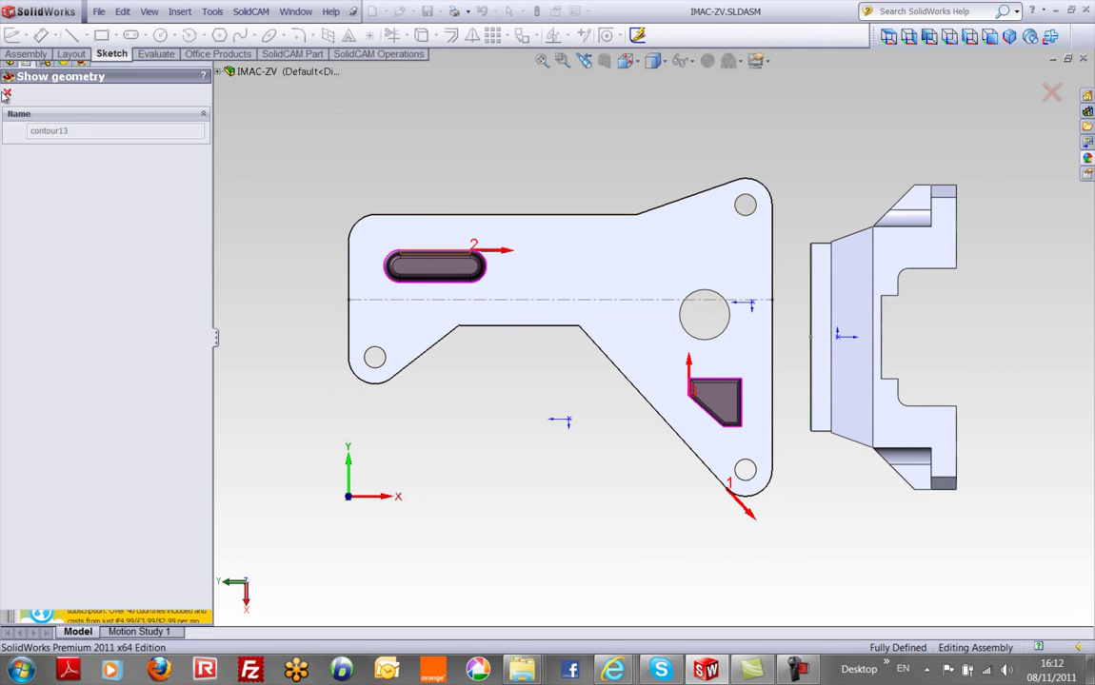
pyautogui.click(7, 95)
pyautogui.click(302, 138)
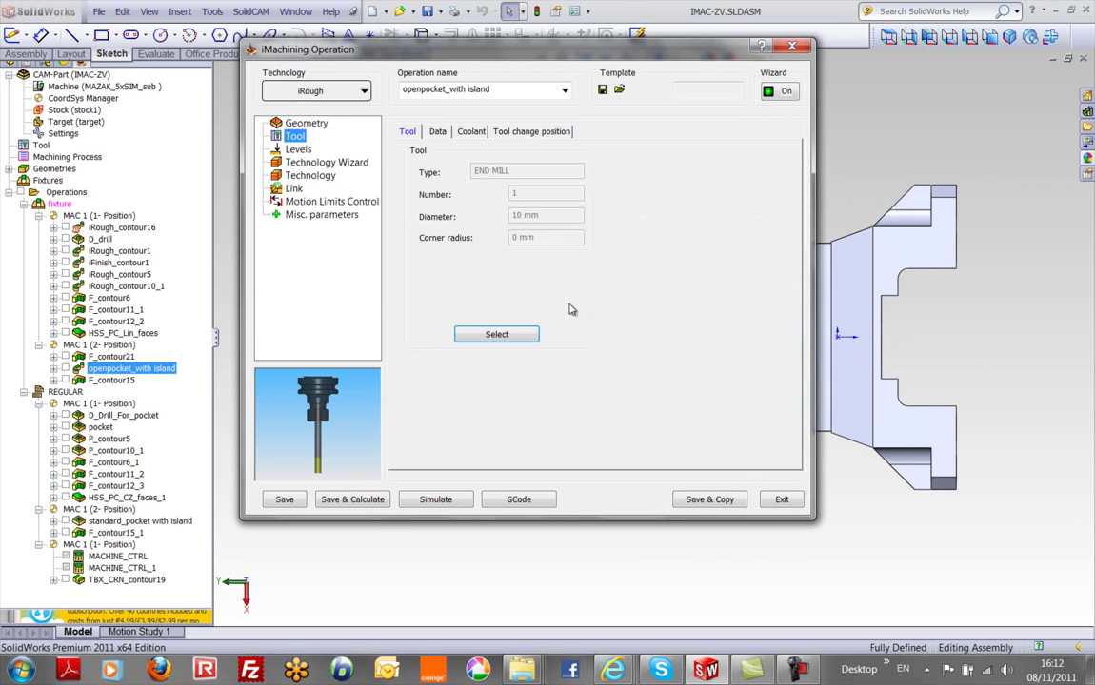
pyautogui.click(290, 149)
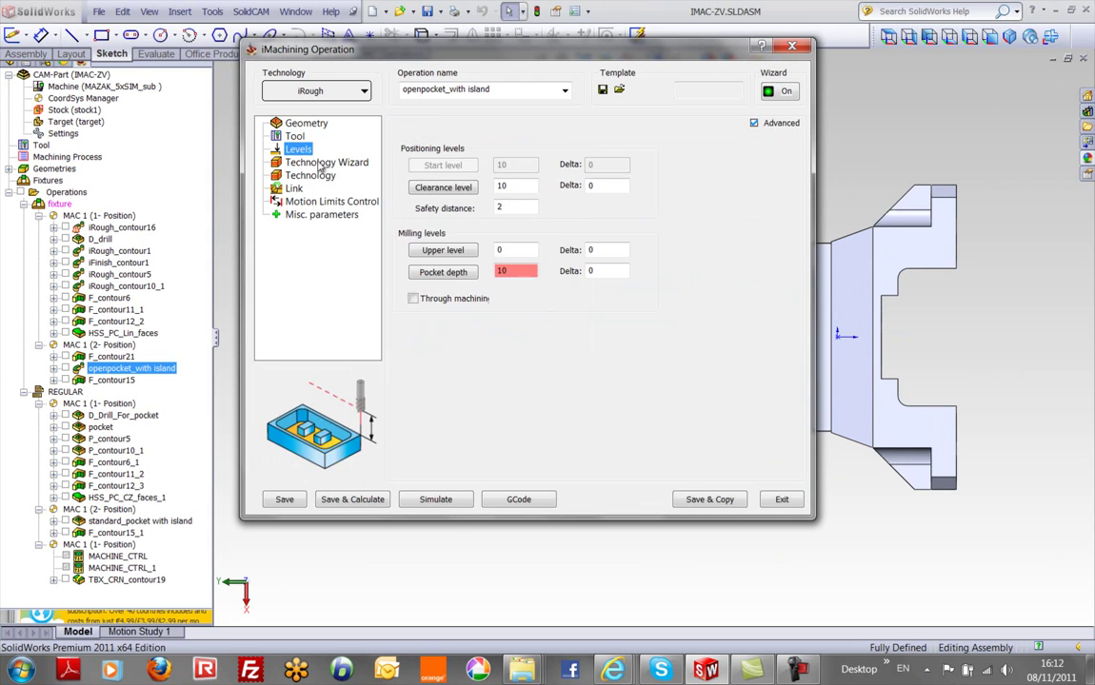
pyautogui.click(317, 164)
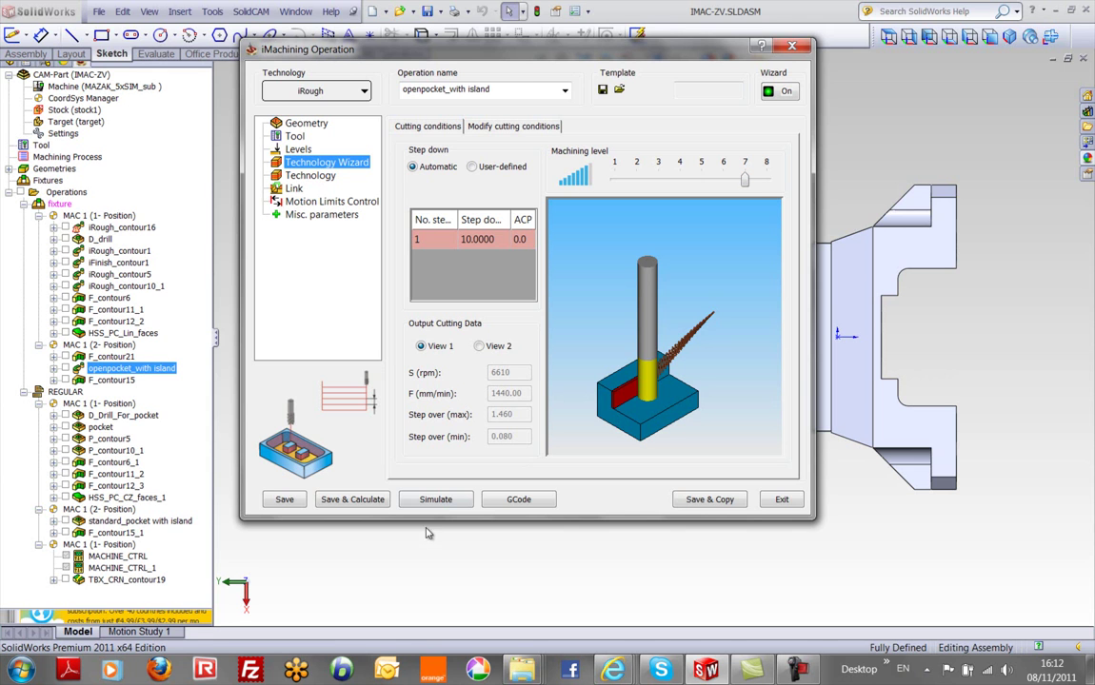
# - Open the Host CAD simulation of openpocket_with island and reduce its simulation speed
pyautogui.click(435, 499)
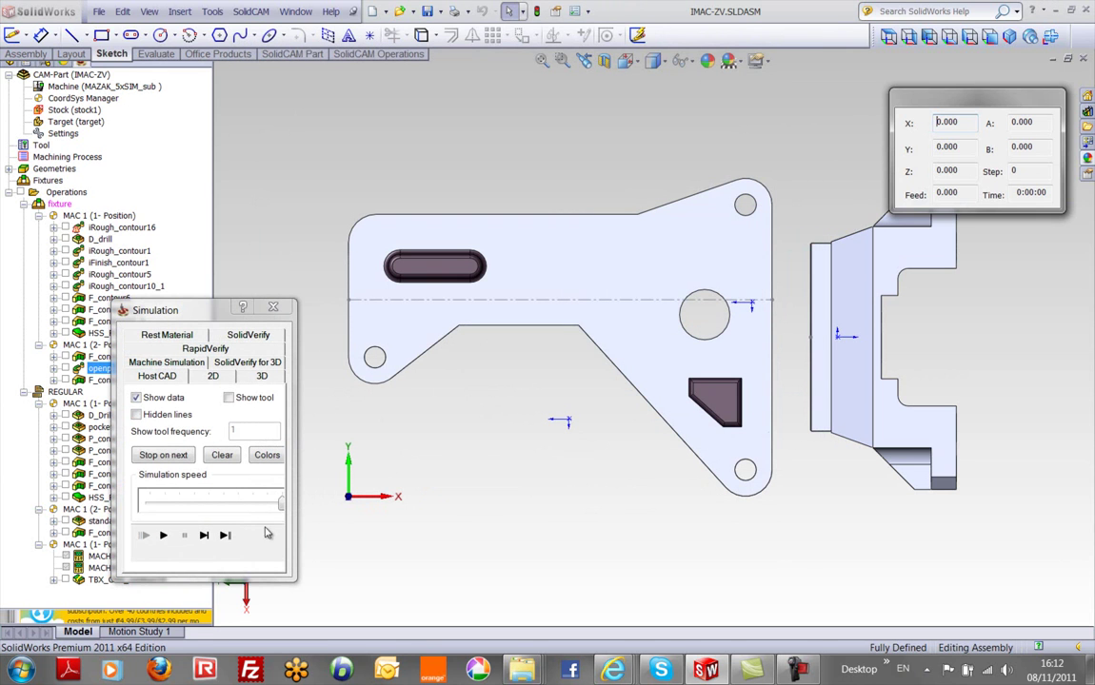
pyautogui.moveTo(281, 504); pyautogui.dragTo(195, 509)
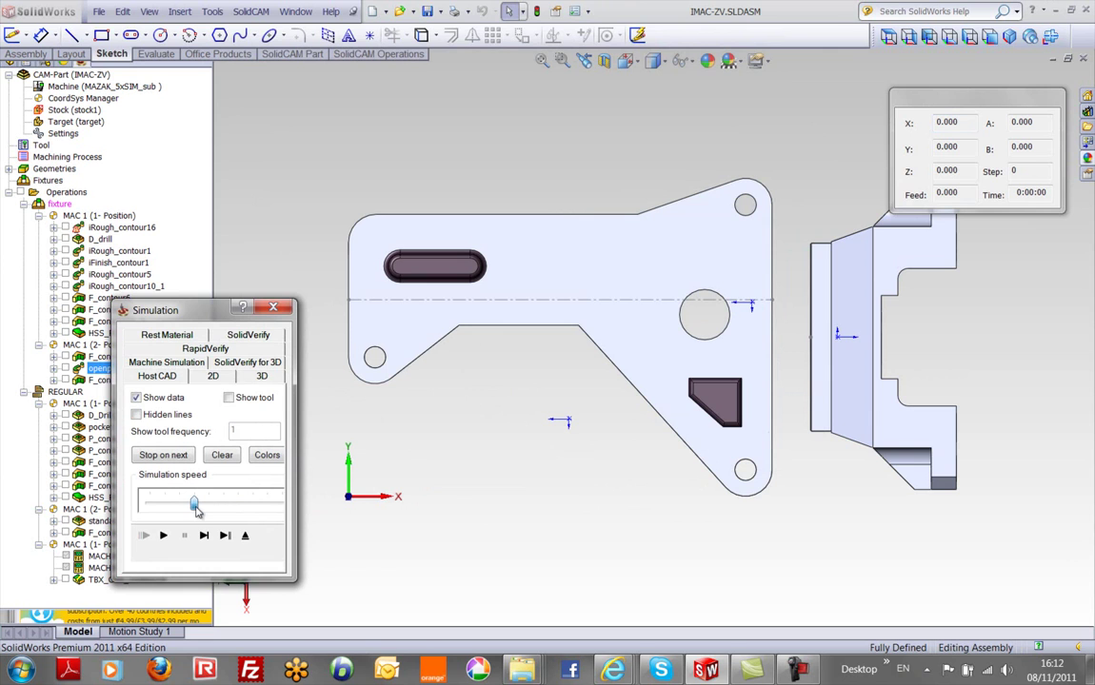
pyautogui.scroll(-2, 511, 371)
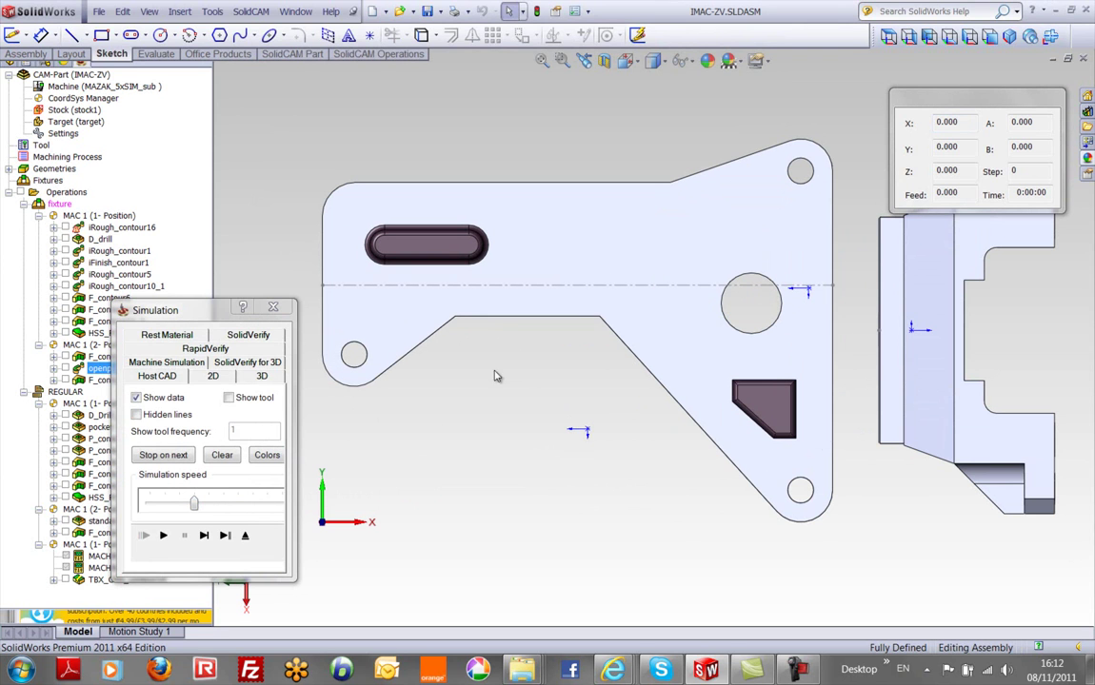